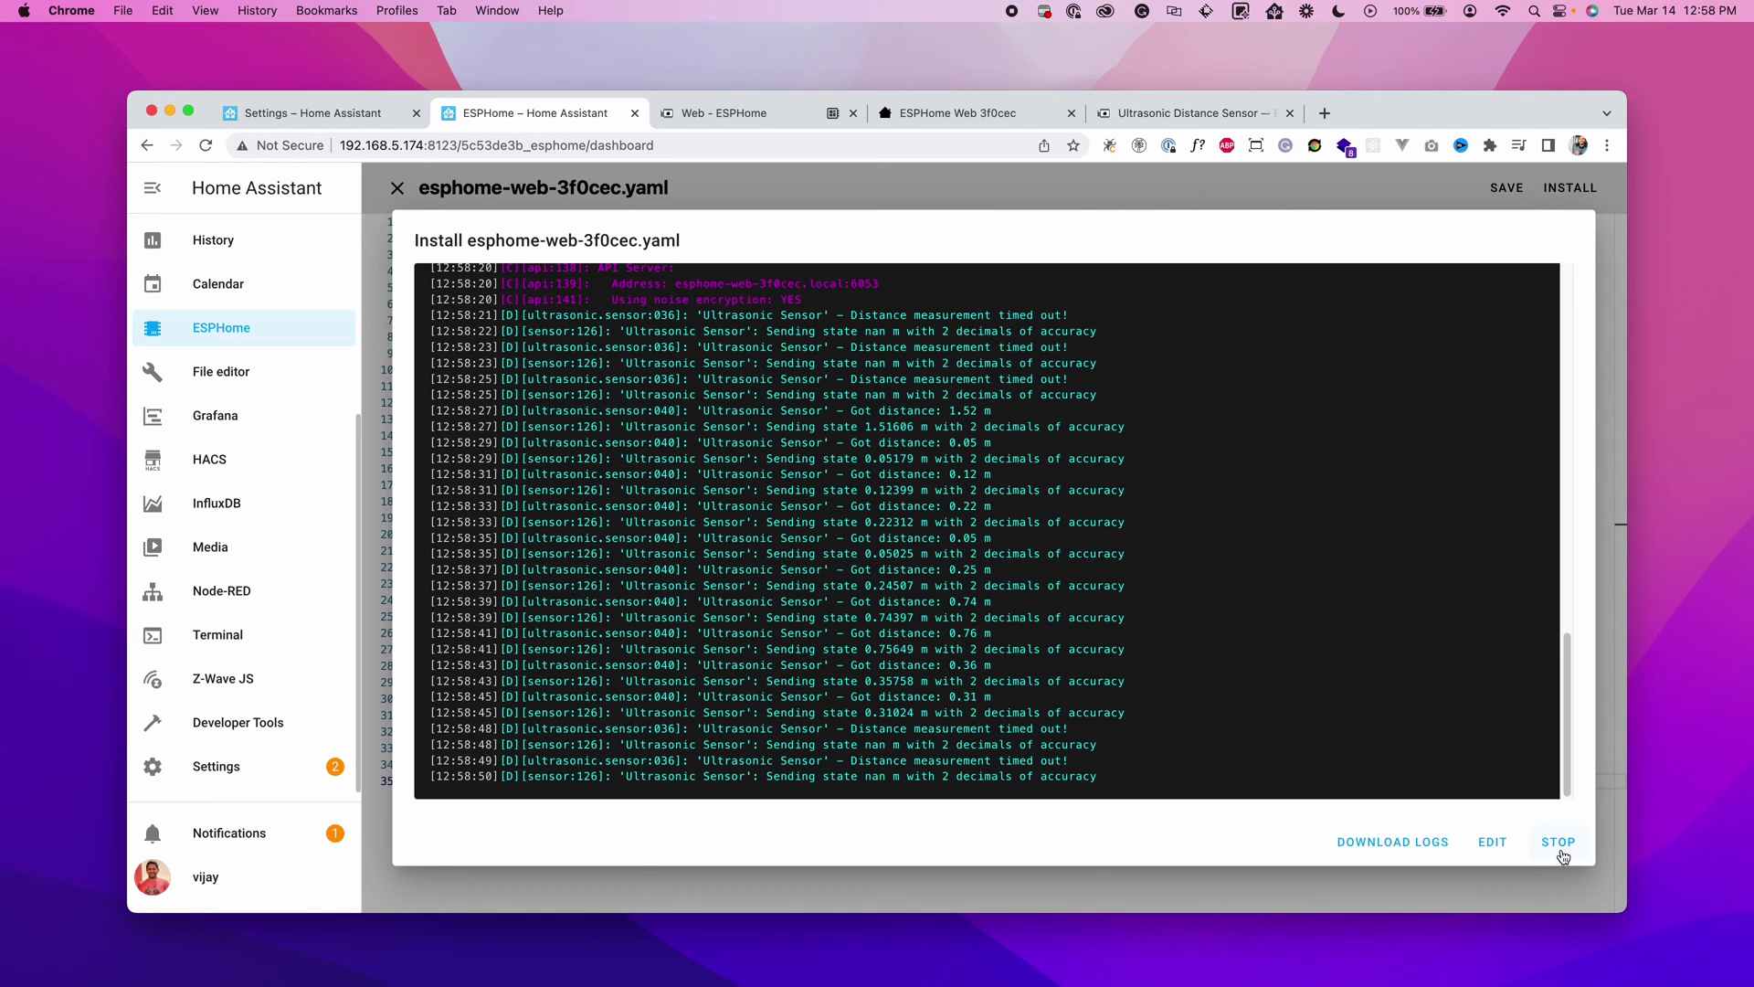
Step: Stop the device log and start adding the discovered Trash Pick up Sensor ESPHome node from the integrations
click(1560, 845)
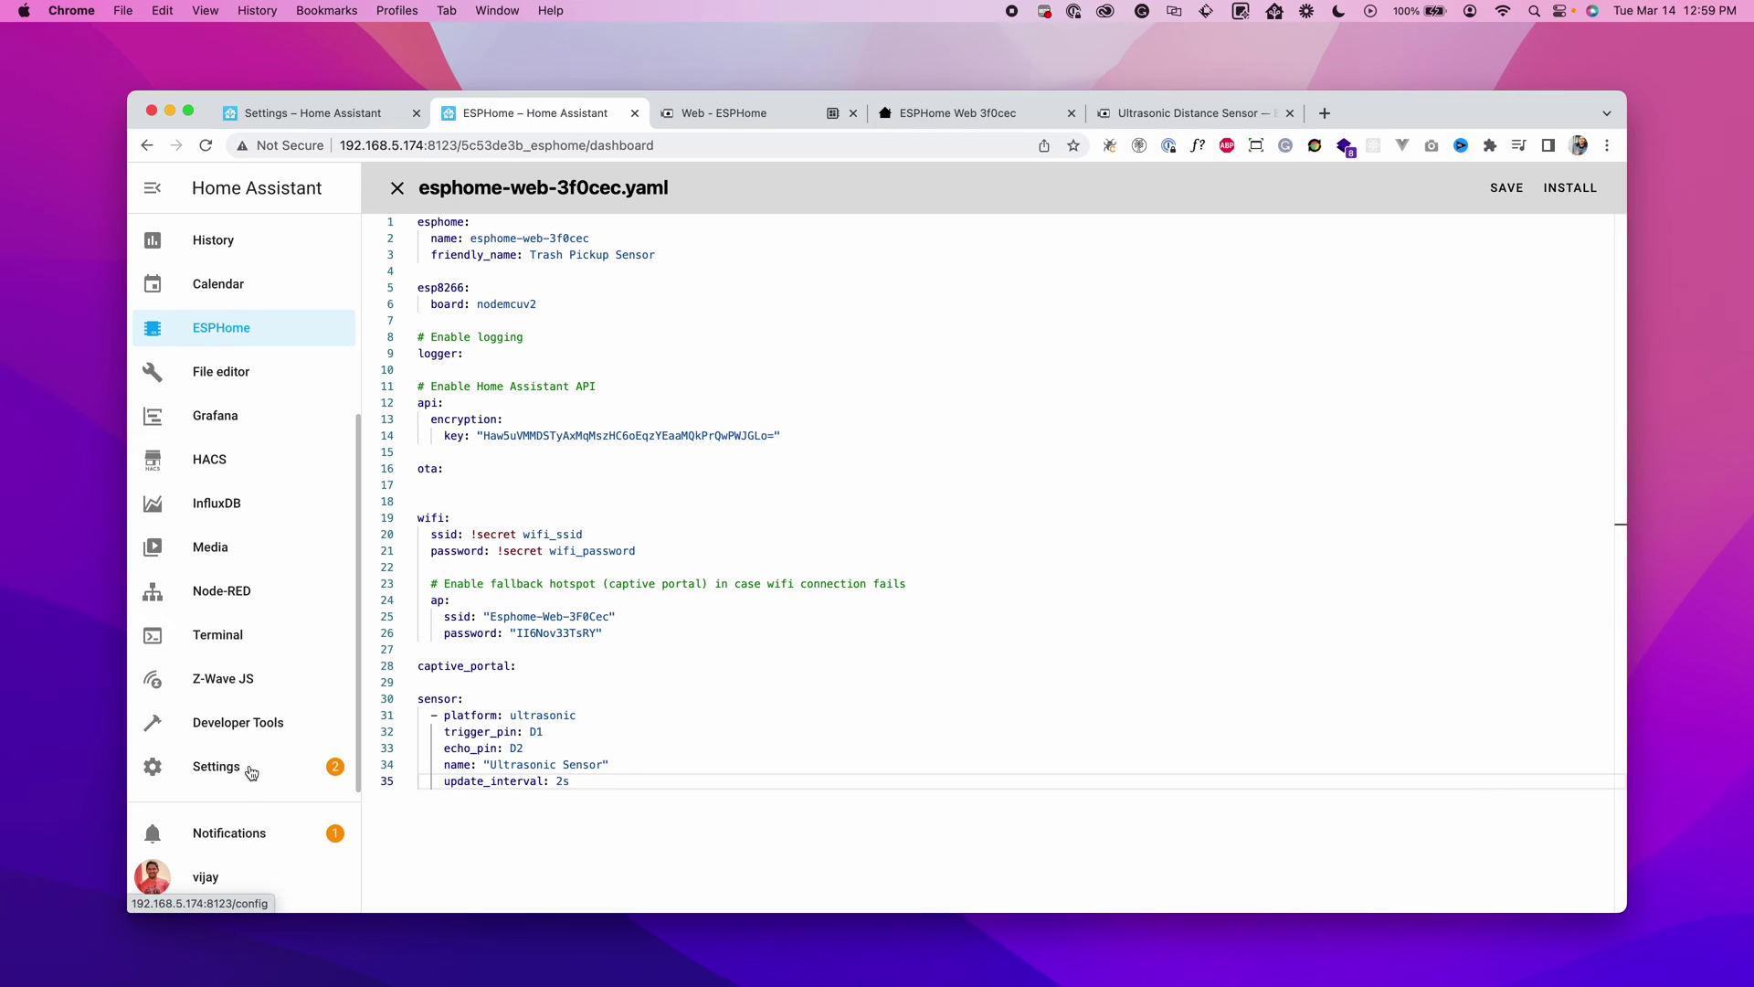
click(251, 770)
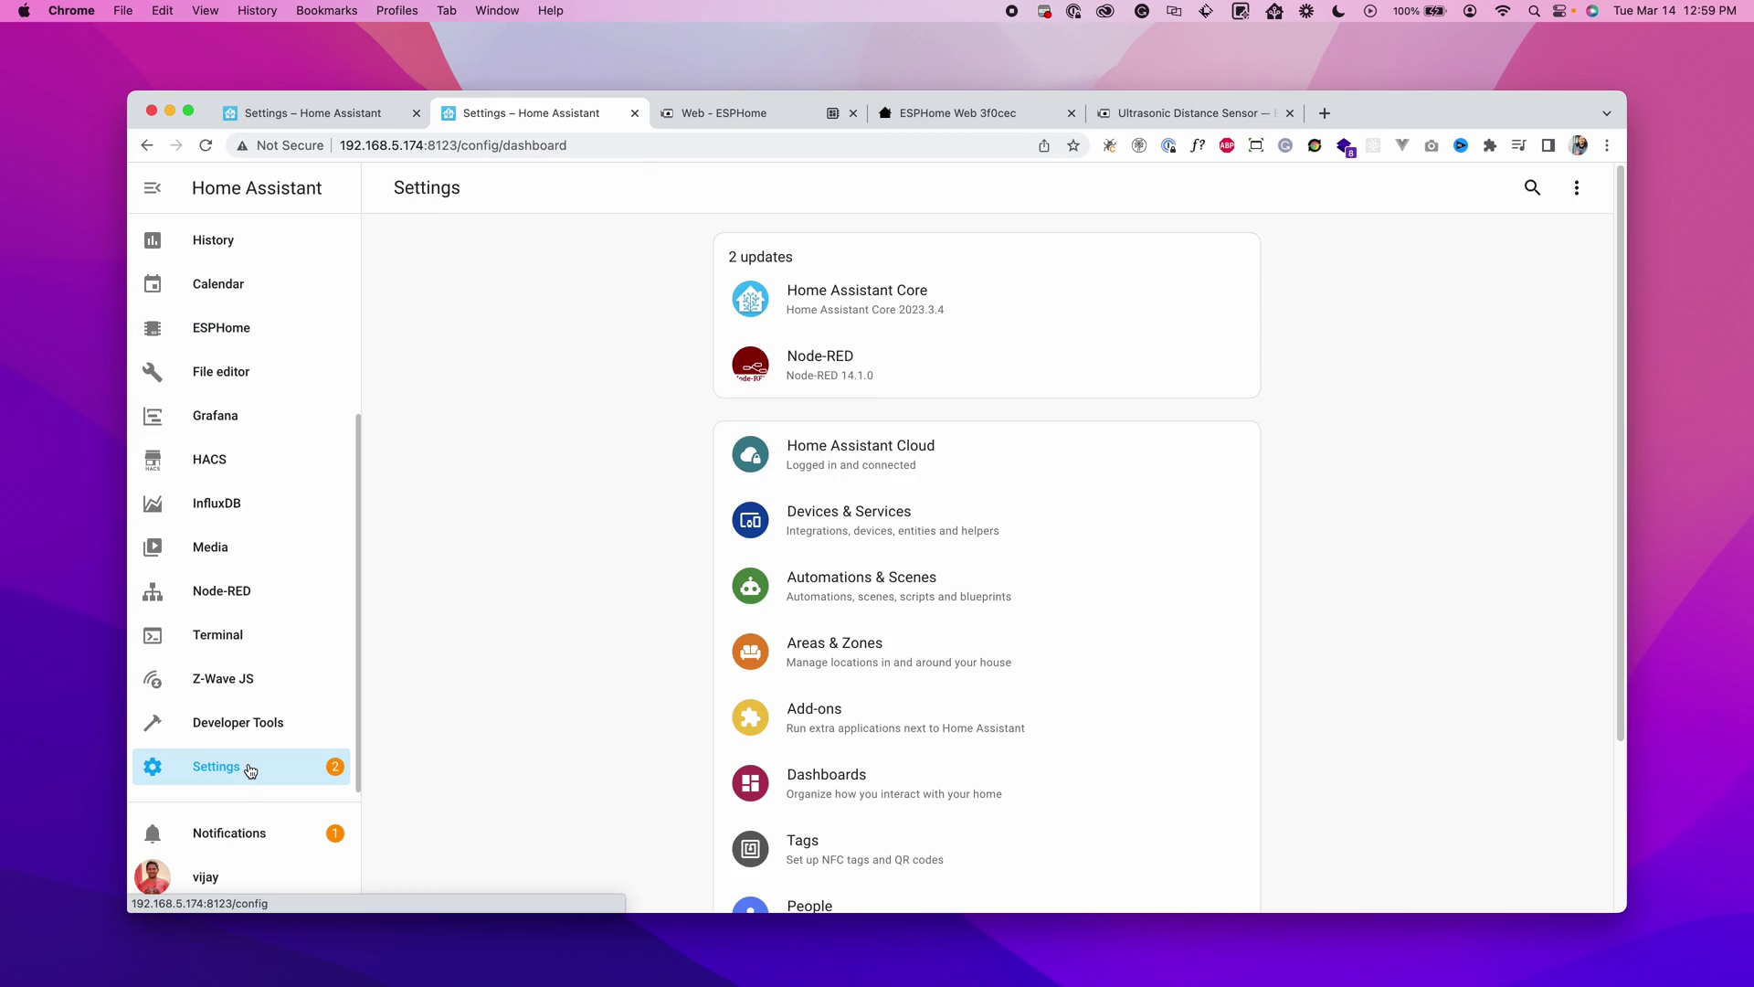
click(844, 526)
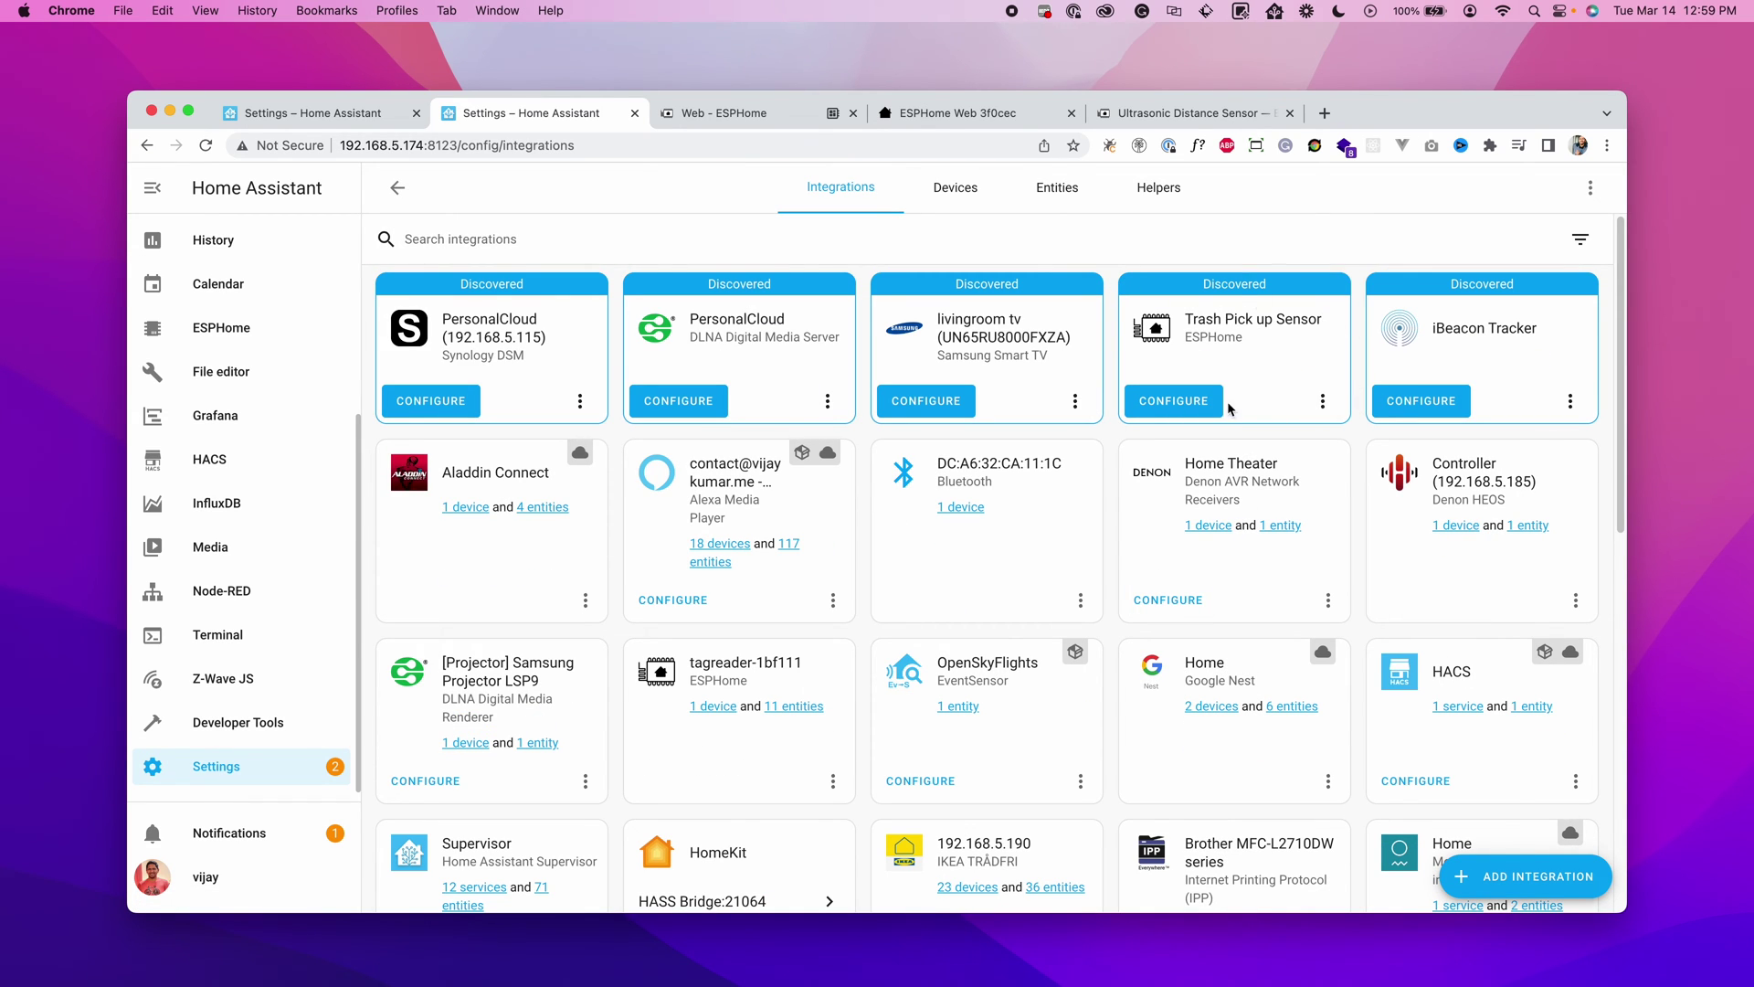
click(1183, 402)
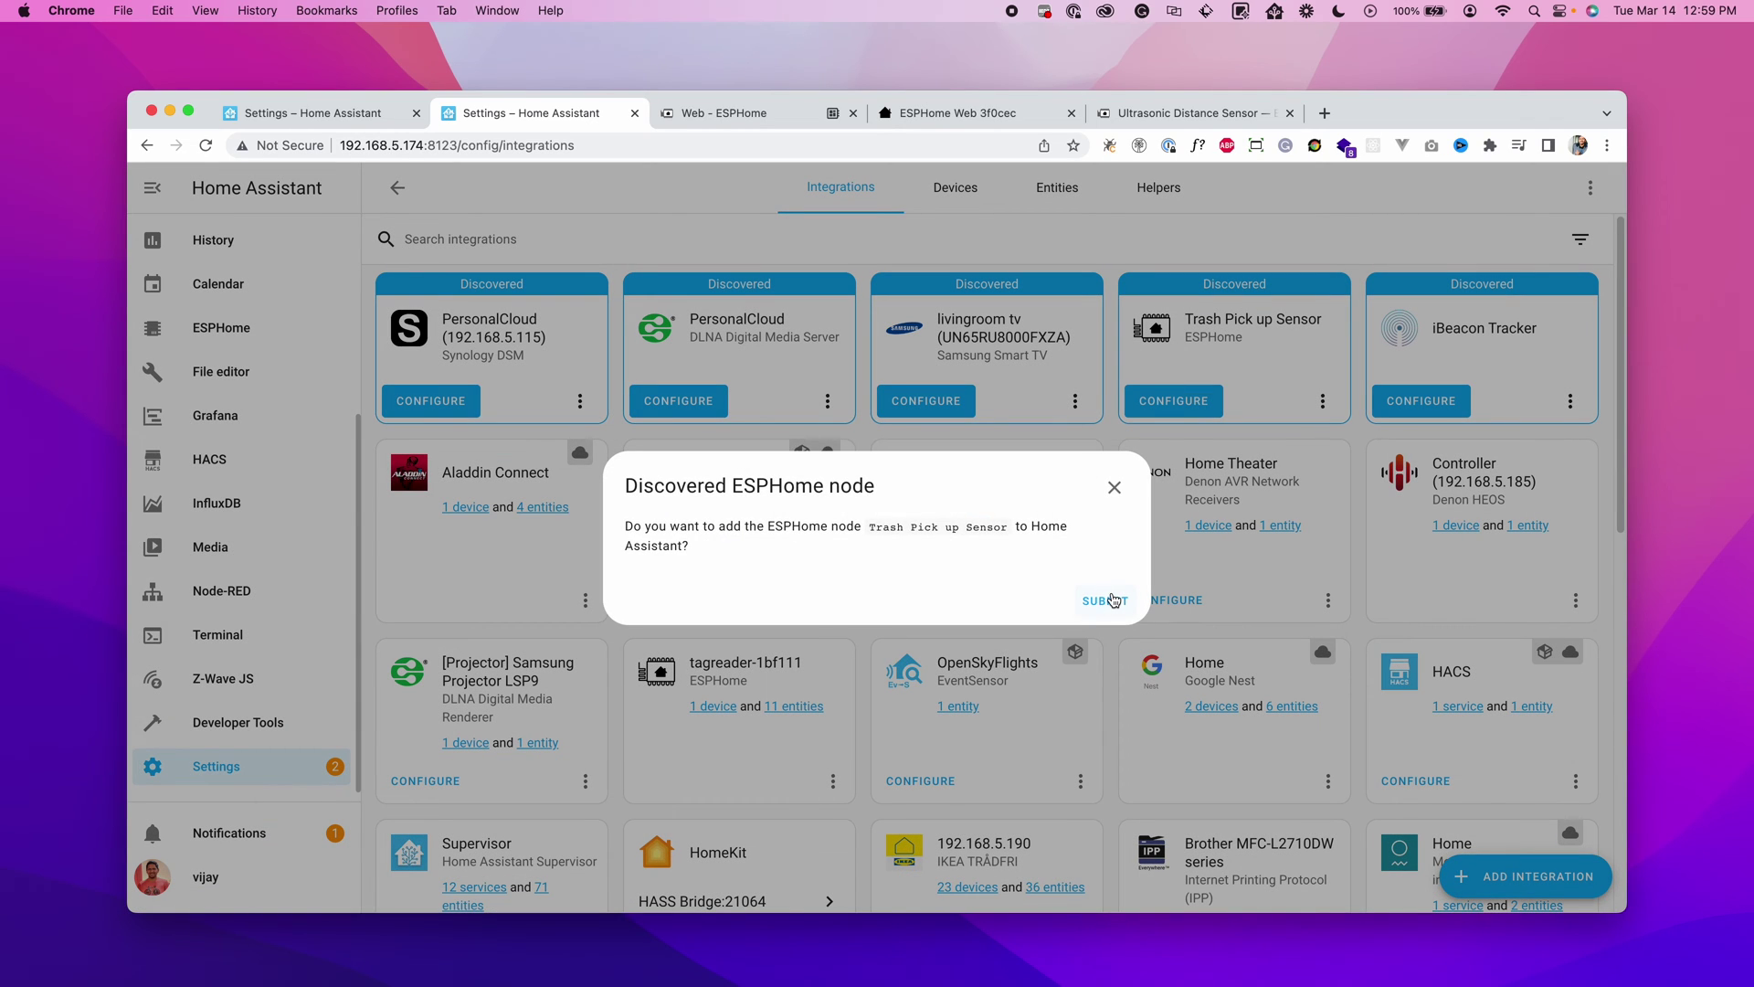
click(1107, 599)
click(754, 574)
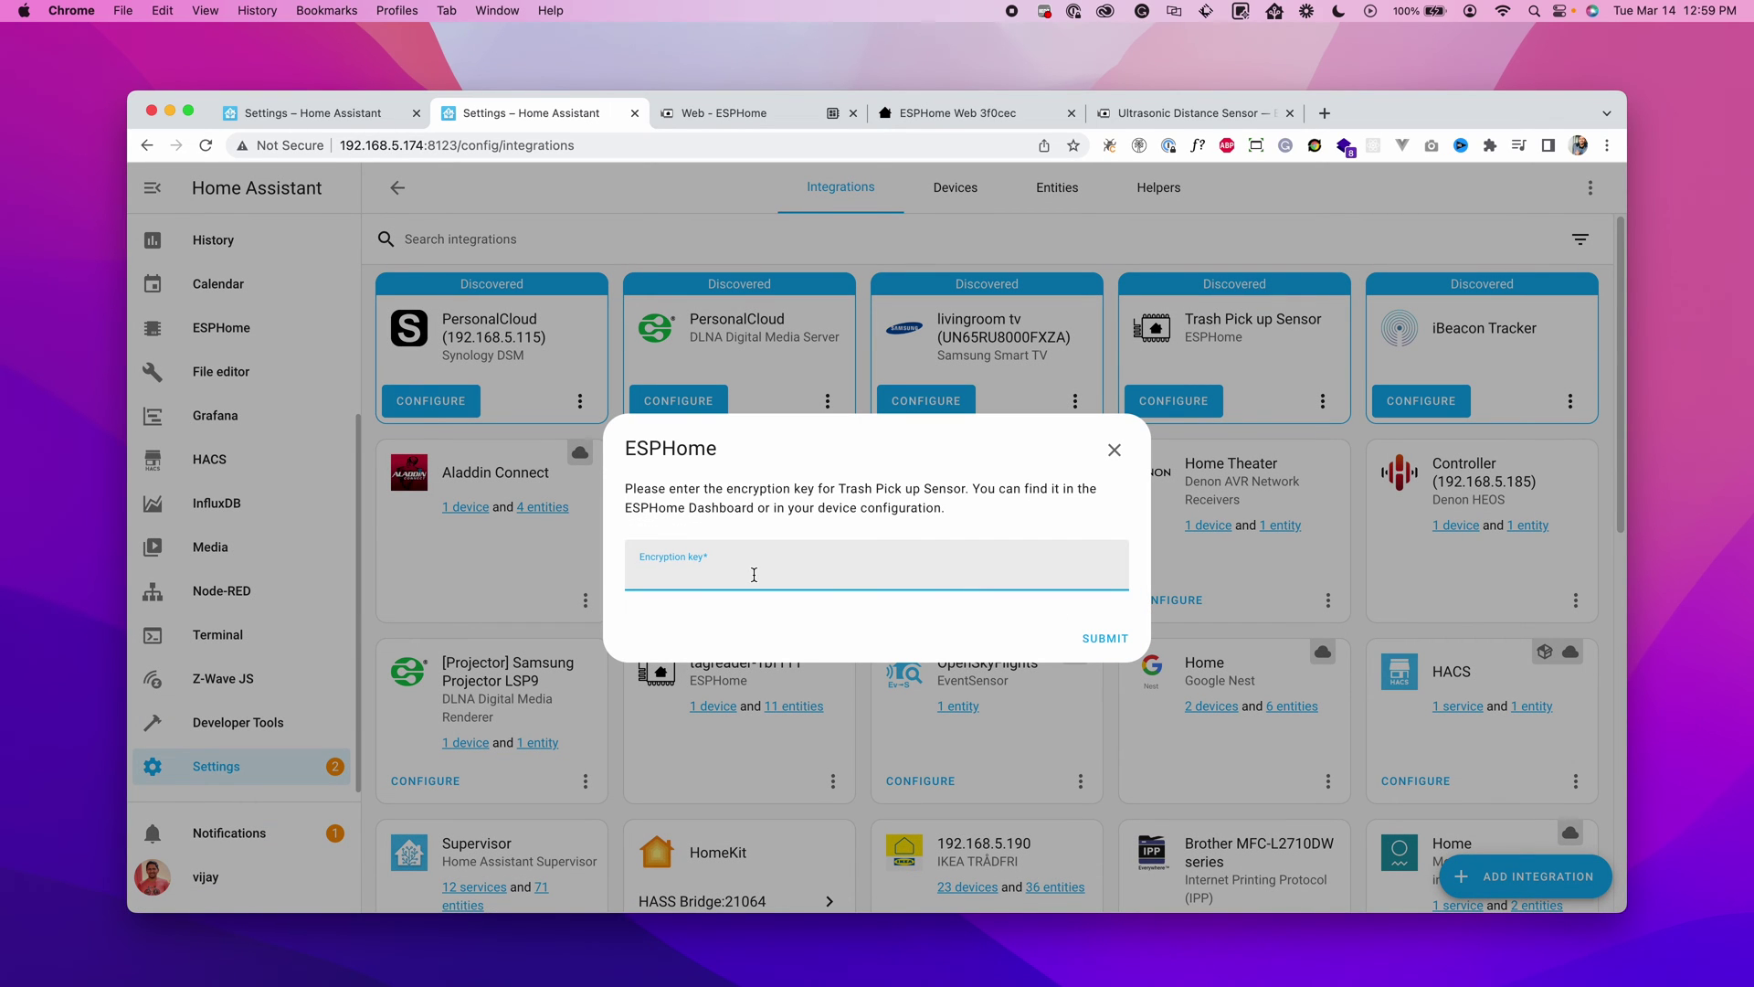
Step: Copy the API encryption key from the Trash Pickup Sensor's ESPHome configuration, esphome-web-3f0cec.yaml
click(345, 113)
click(223, 375)
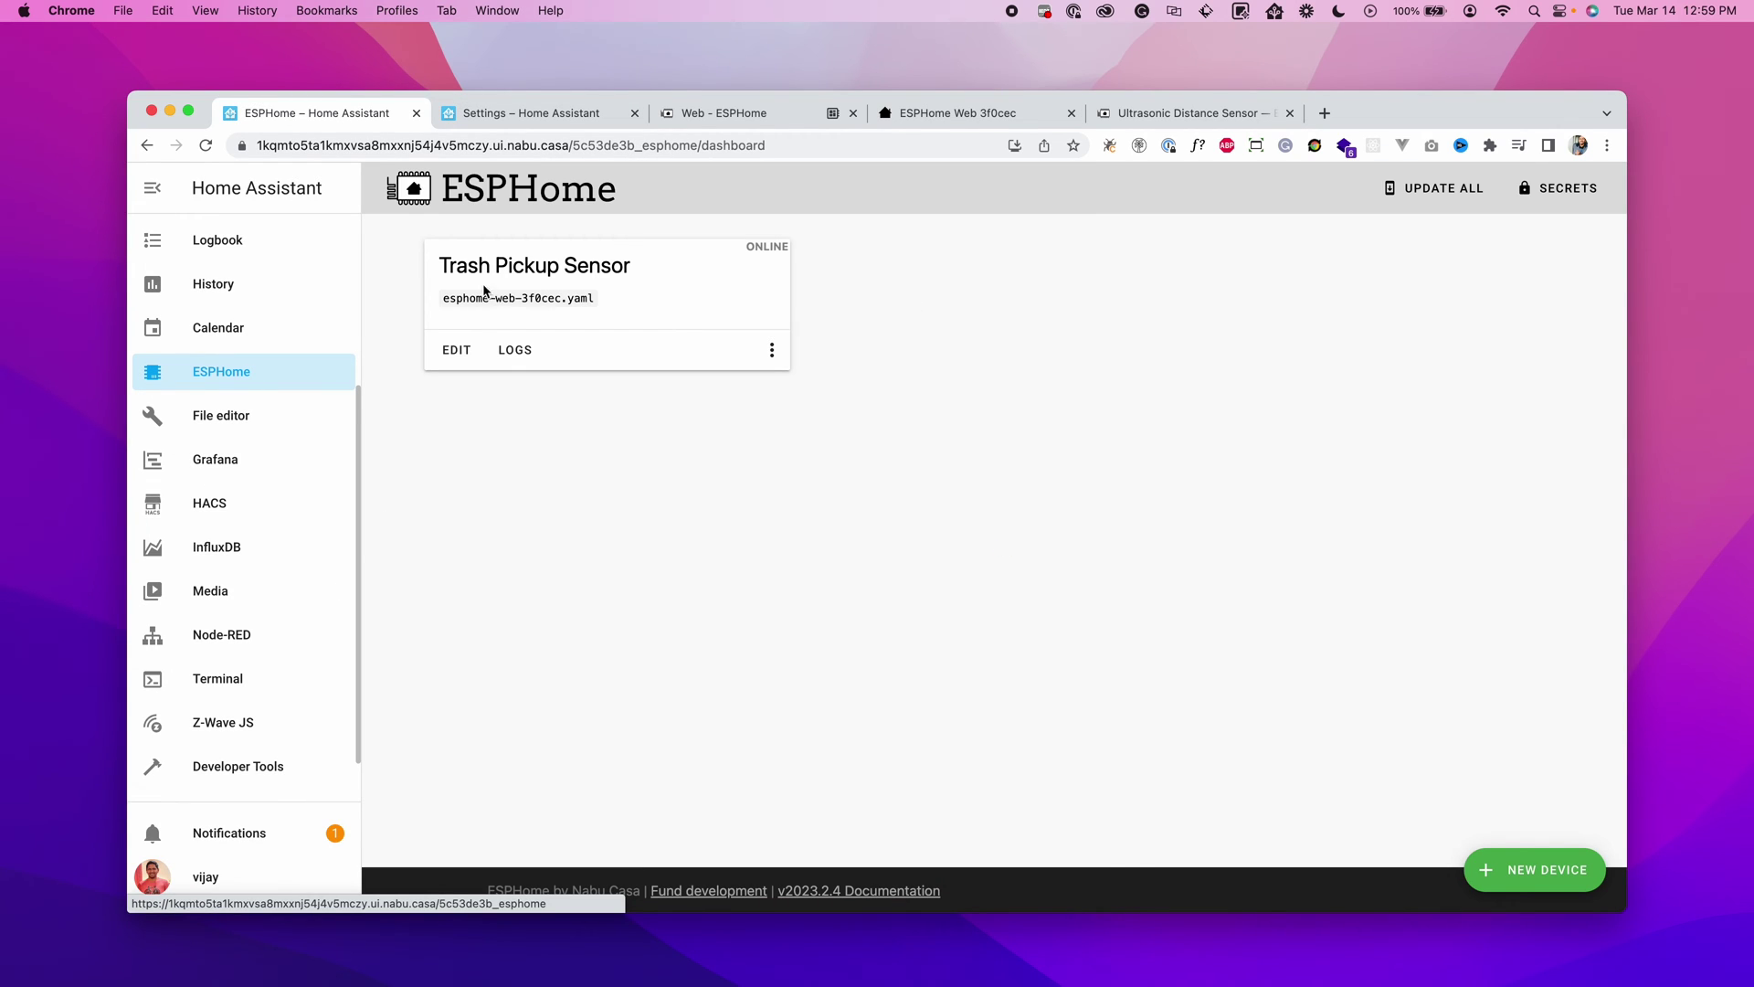
click(457, 350)
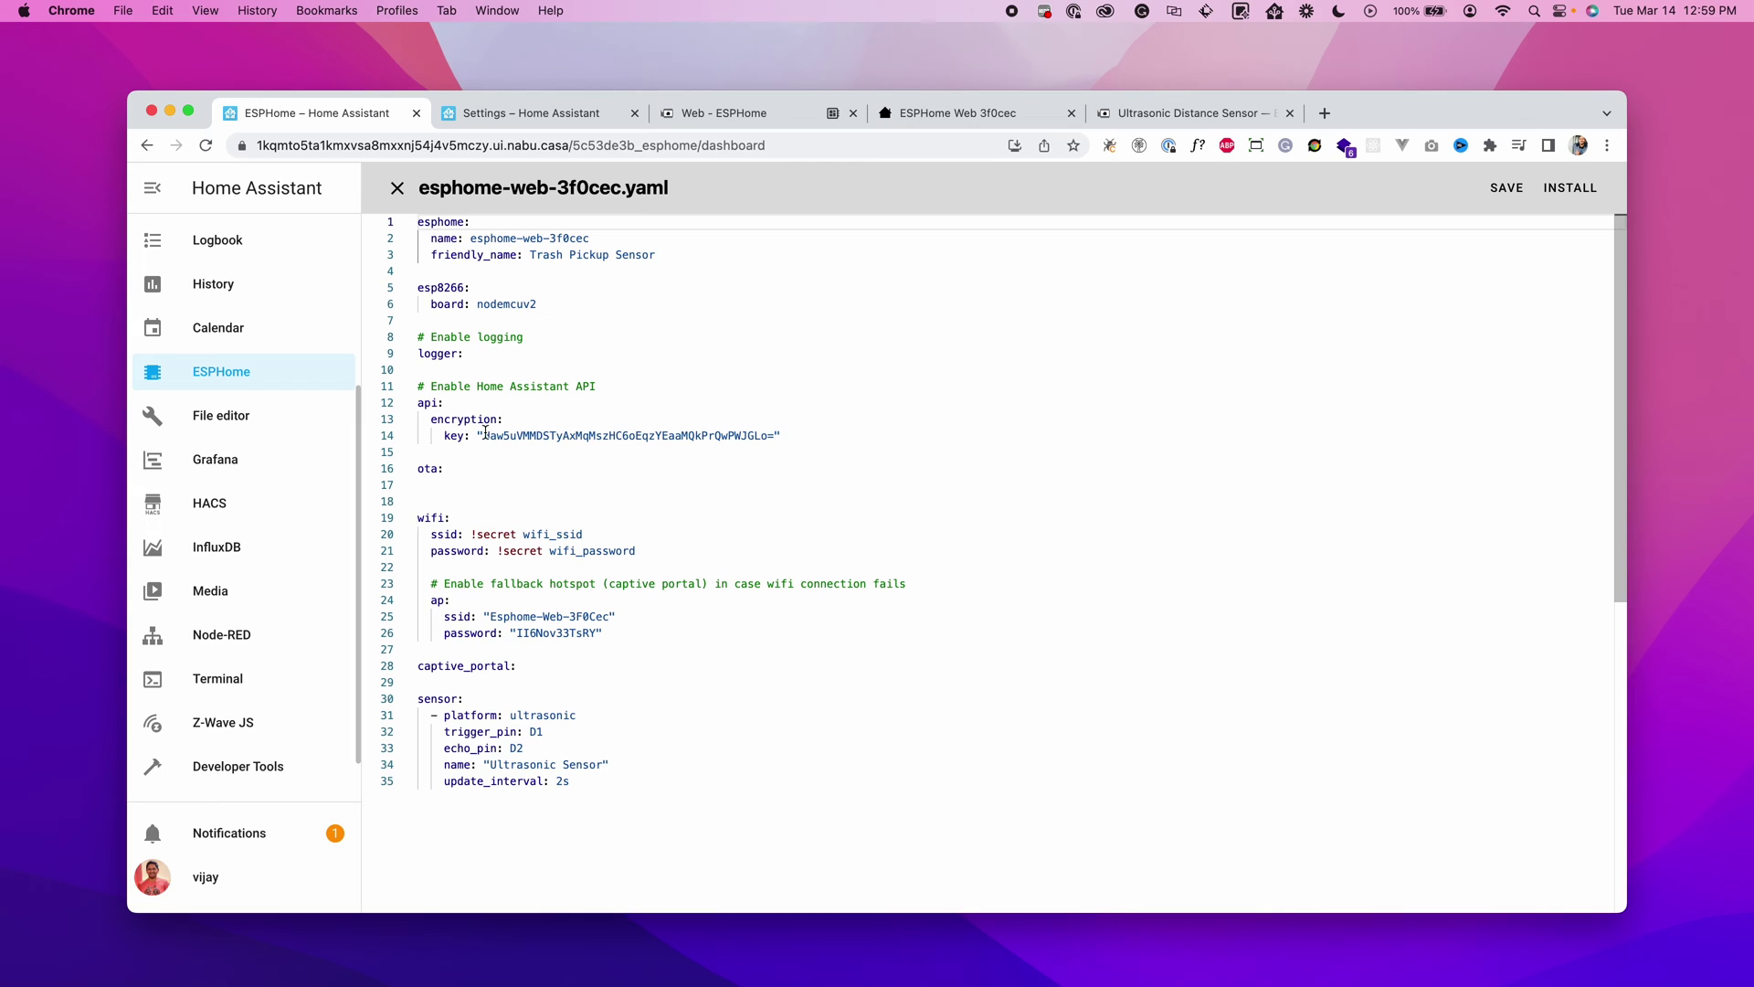
drag(485, 435, 778, 435)
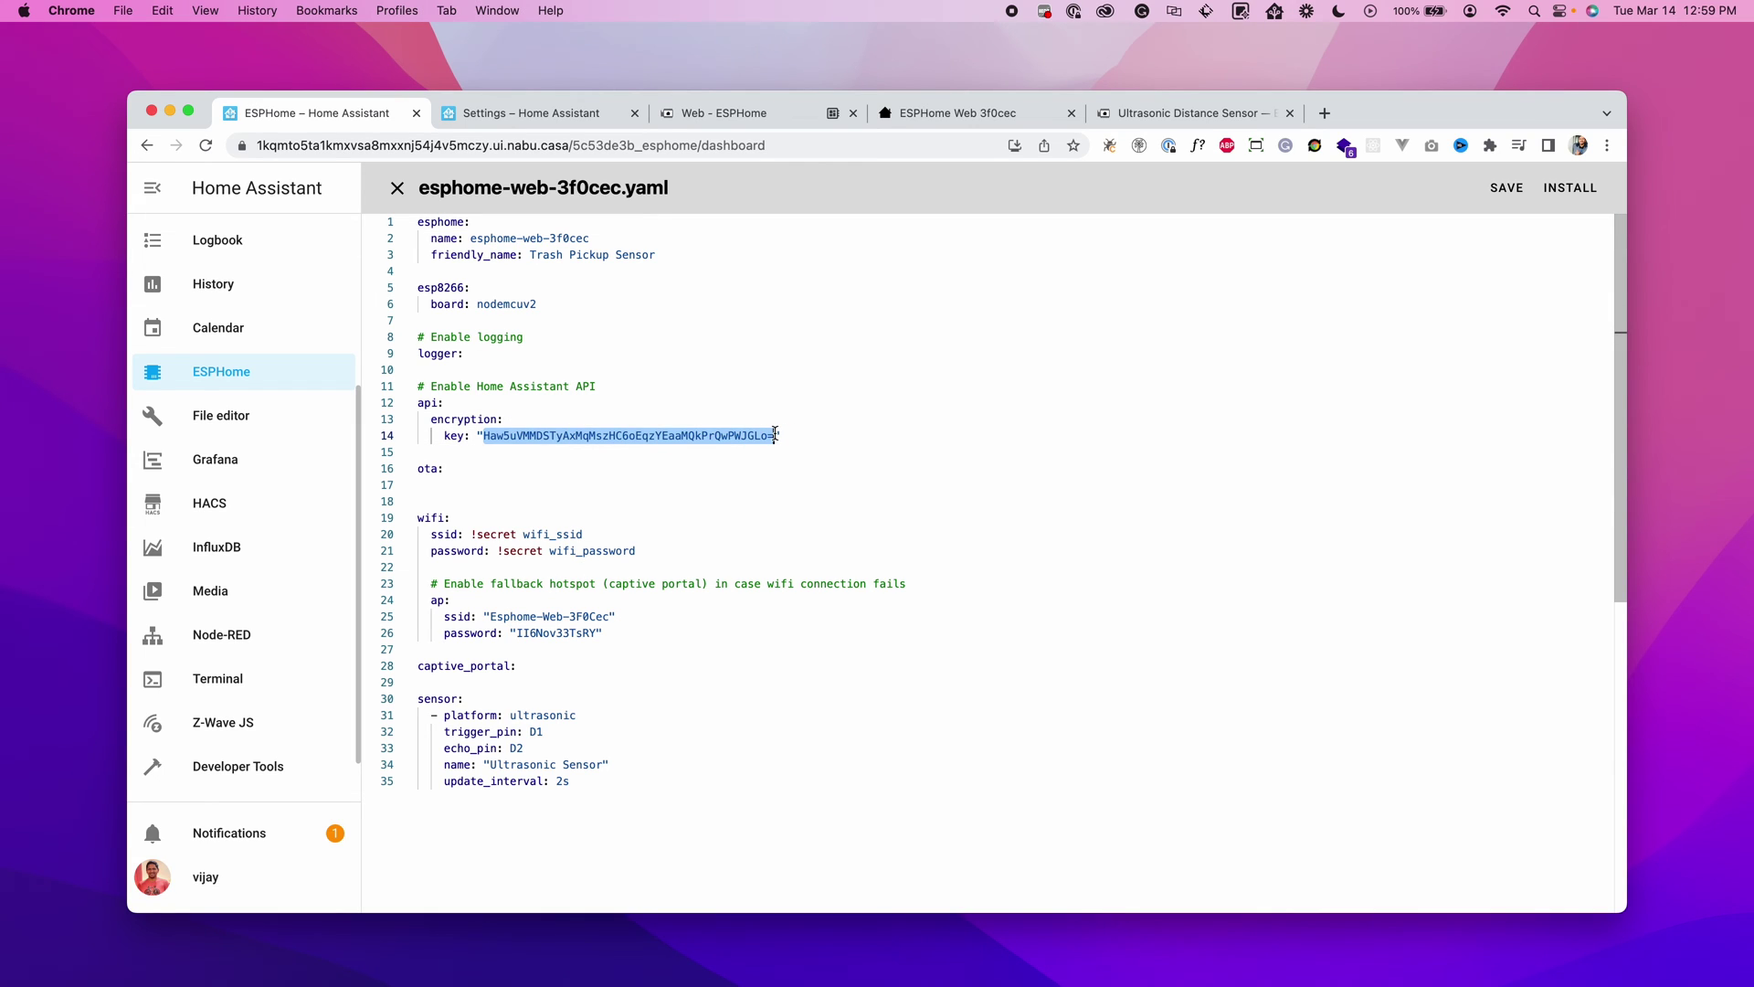
key(super+c)
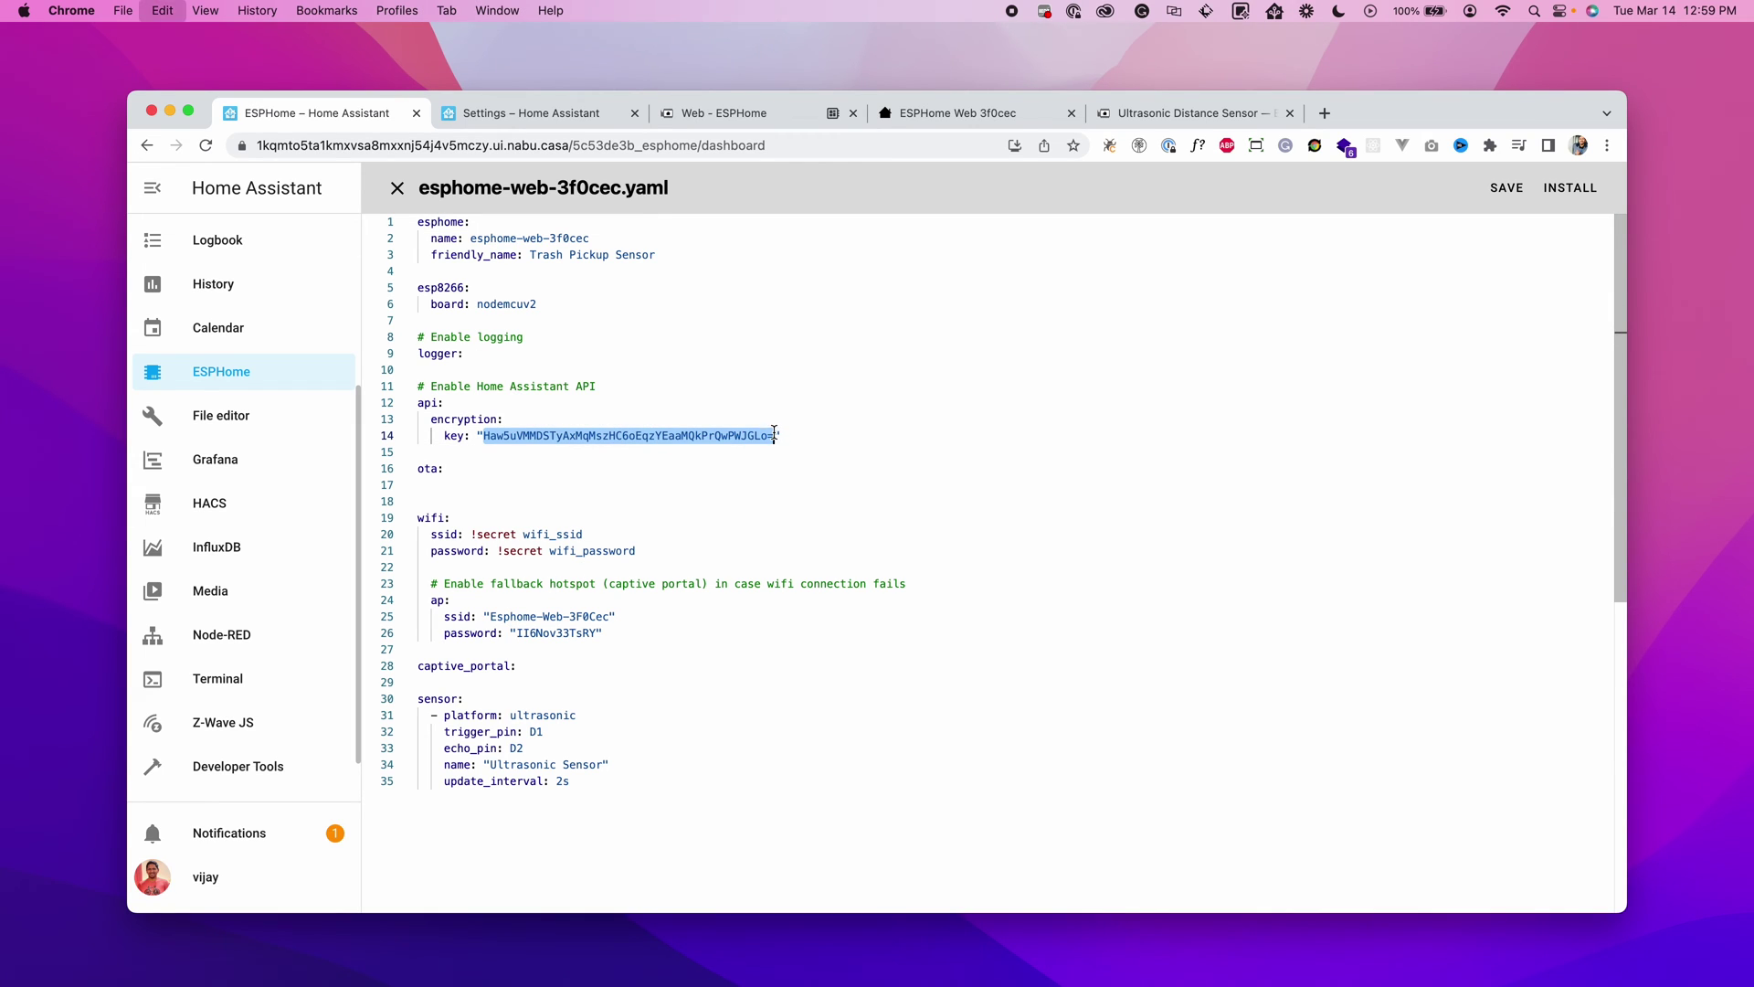
Step: Paste the copied encryption key into the ESPHome integration setup and submit it
click(547, 115)
click(758, 574)
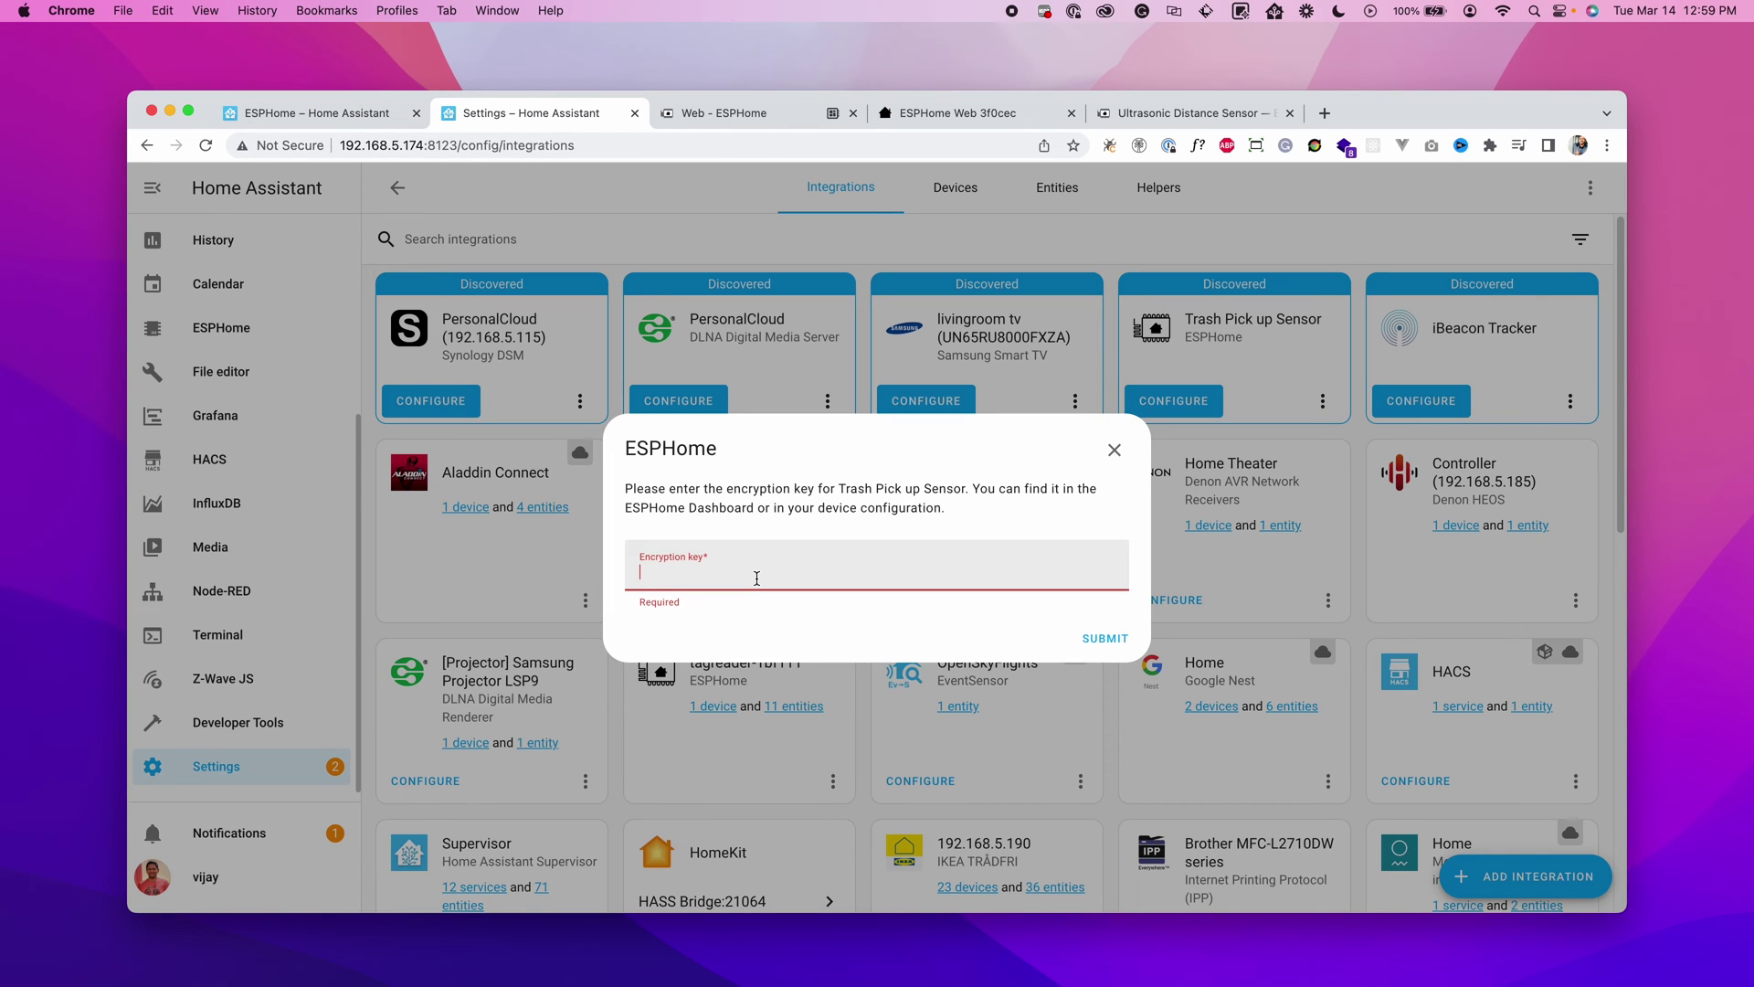
key(super+v)
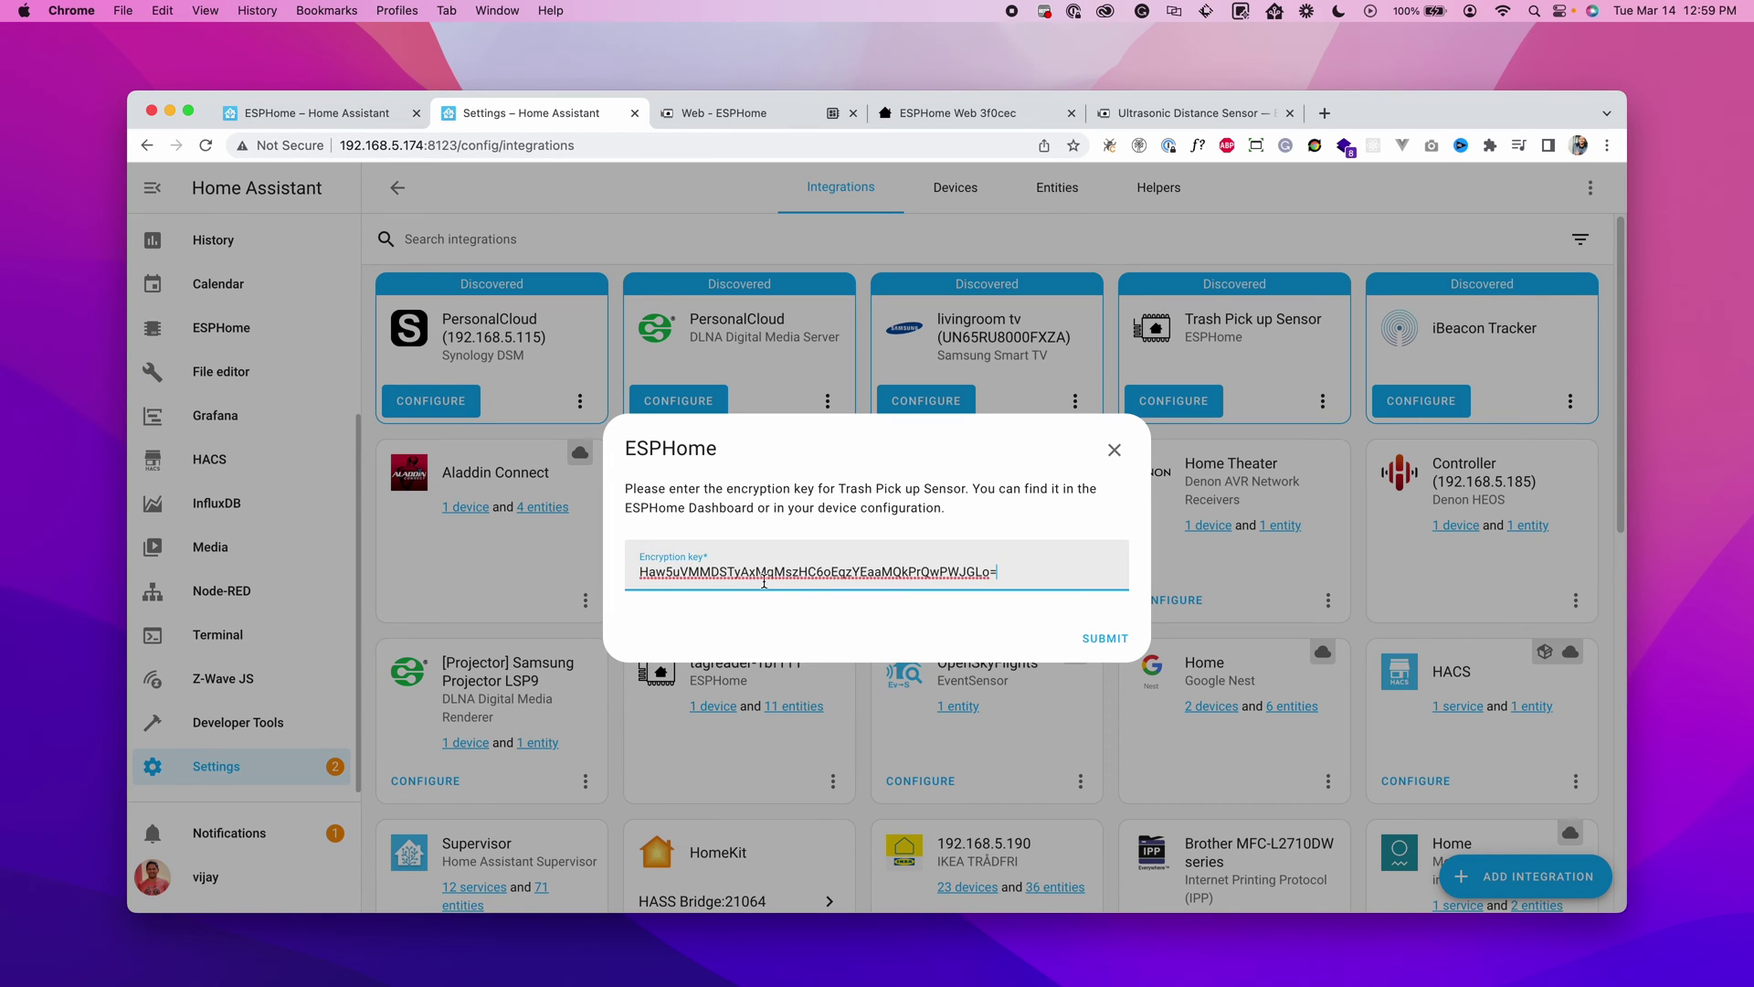
click(1098, 640)
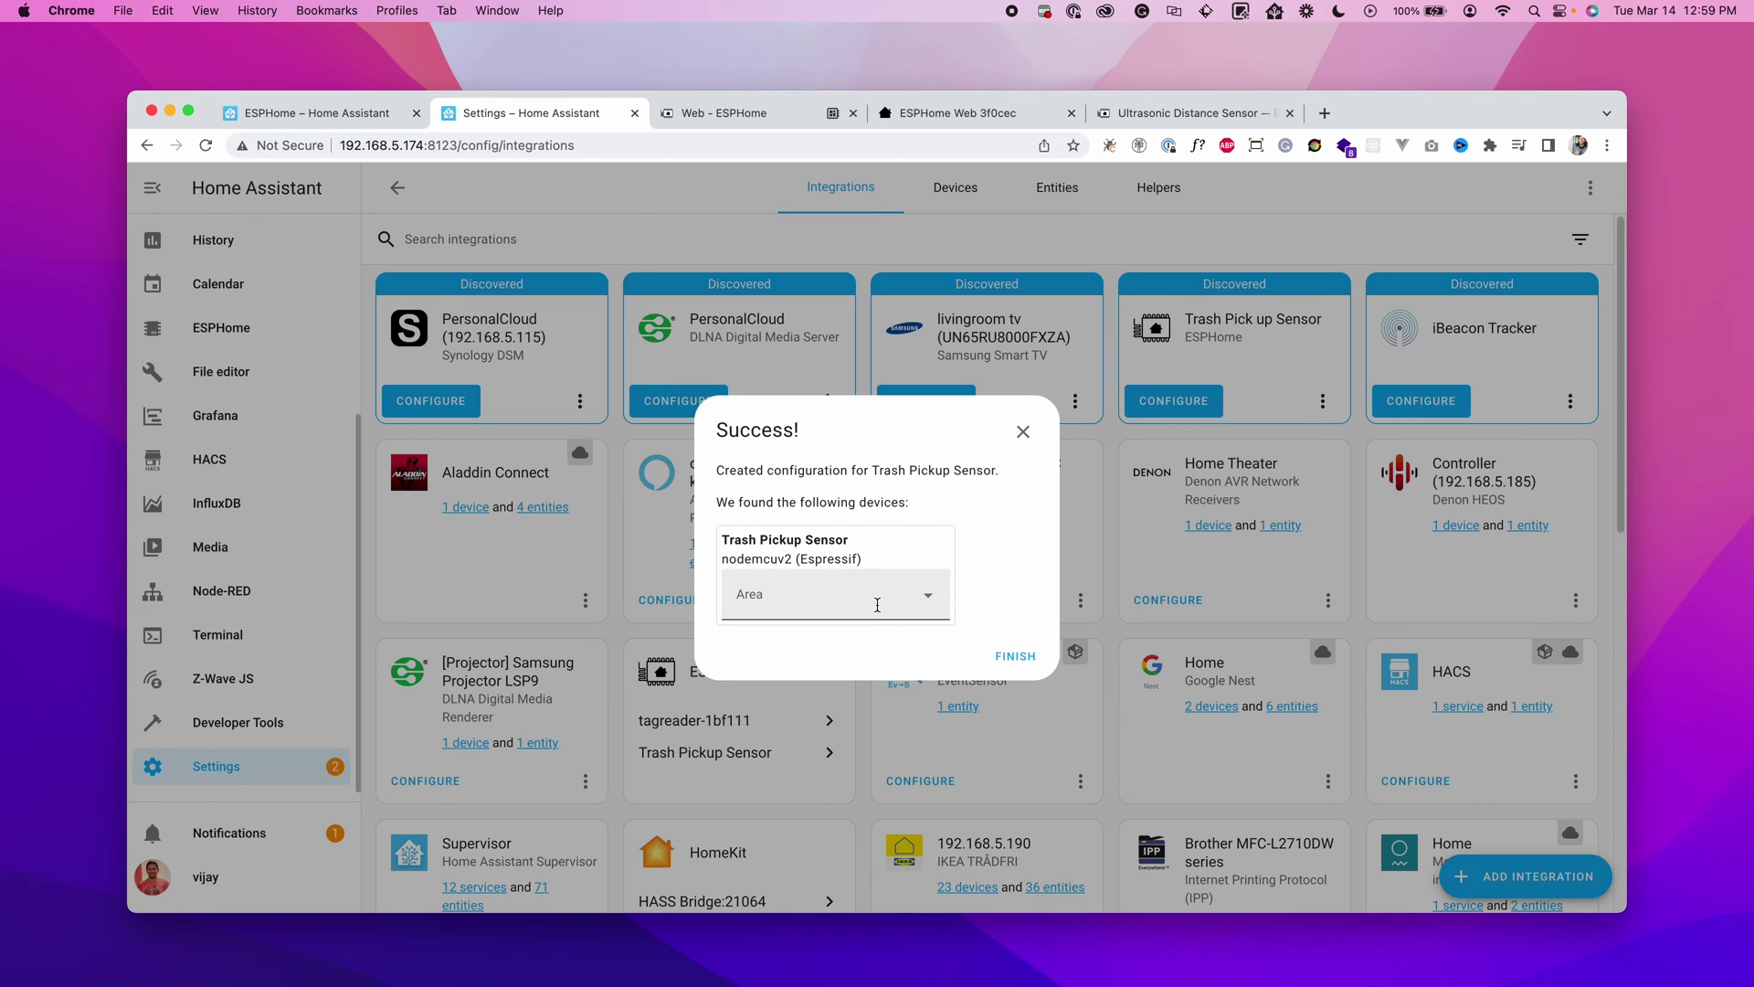
Step: Assign the Trash Pickup Sensor to the Garage area, finish its setup and open its entry under ESPHome
click(877, 605)
text(Gara)
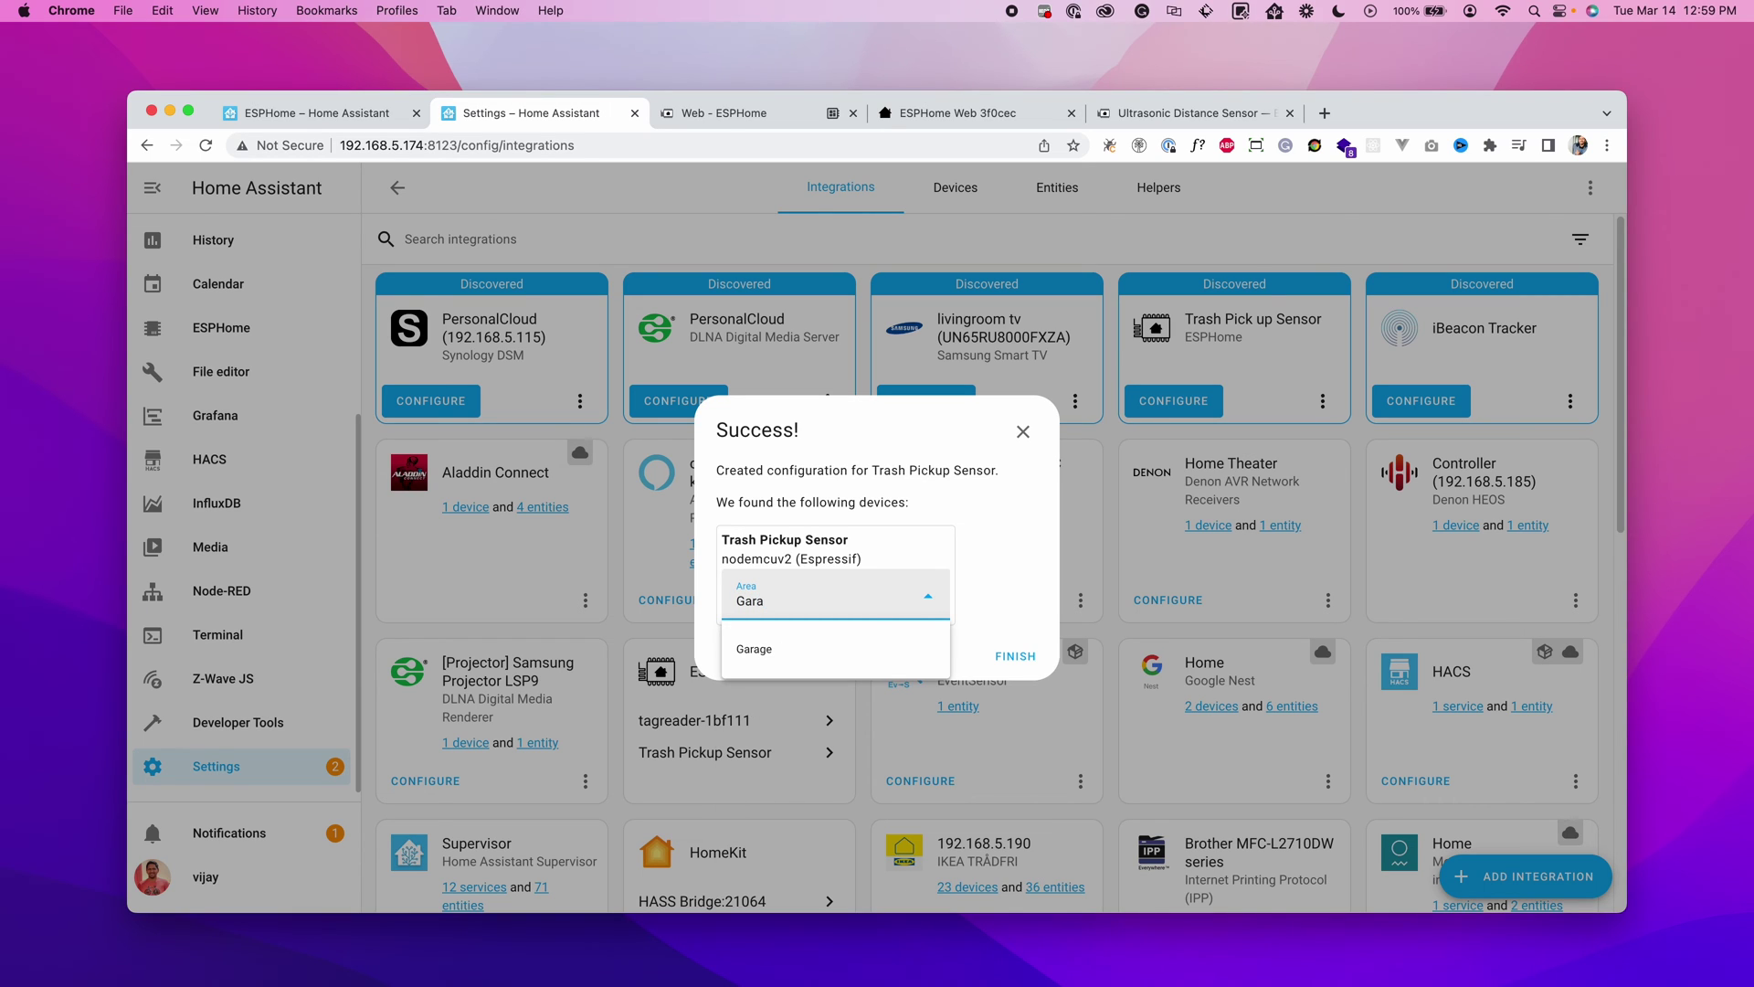
click(780, 647)
click(1015, 657)
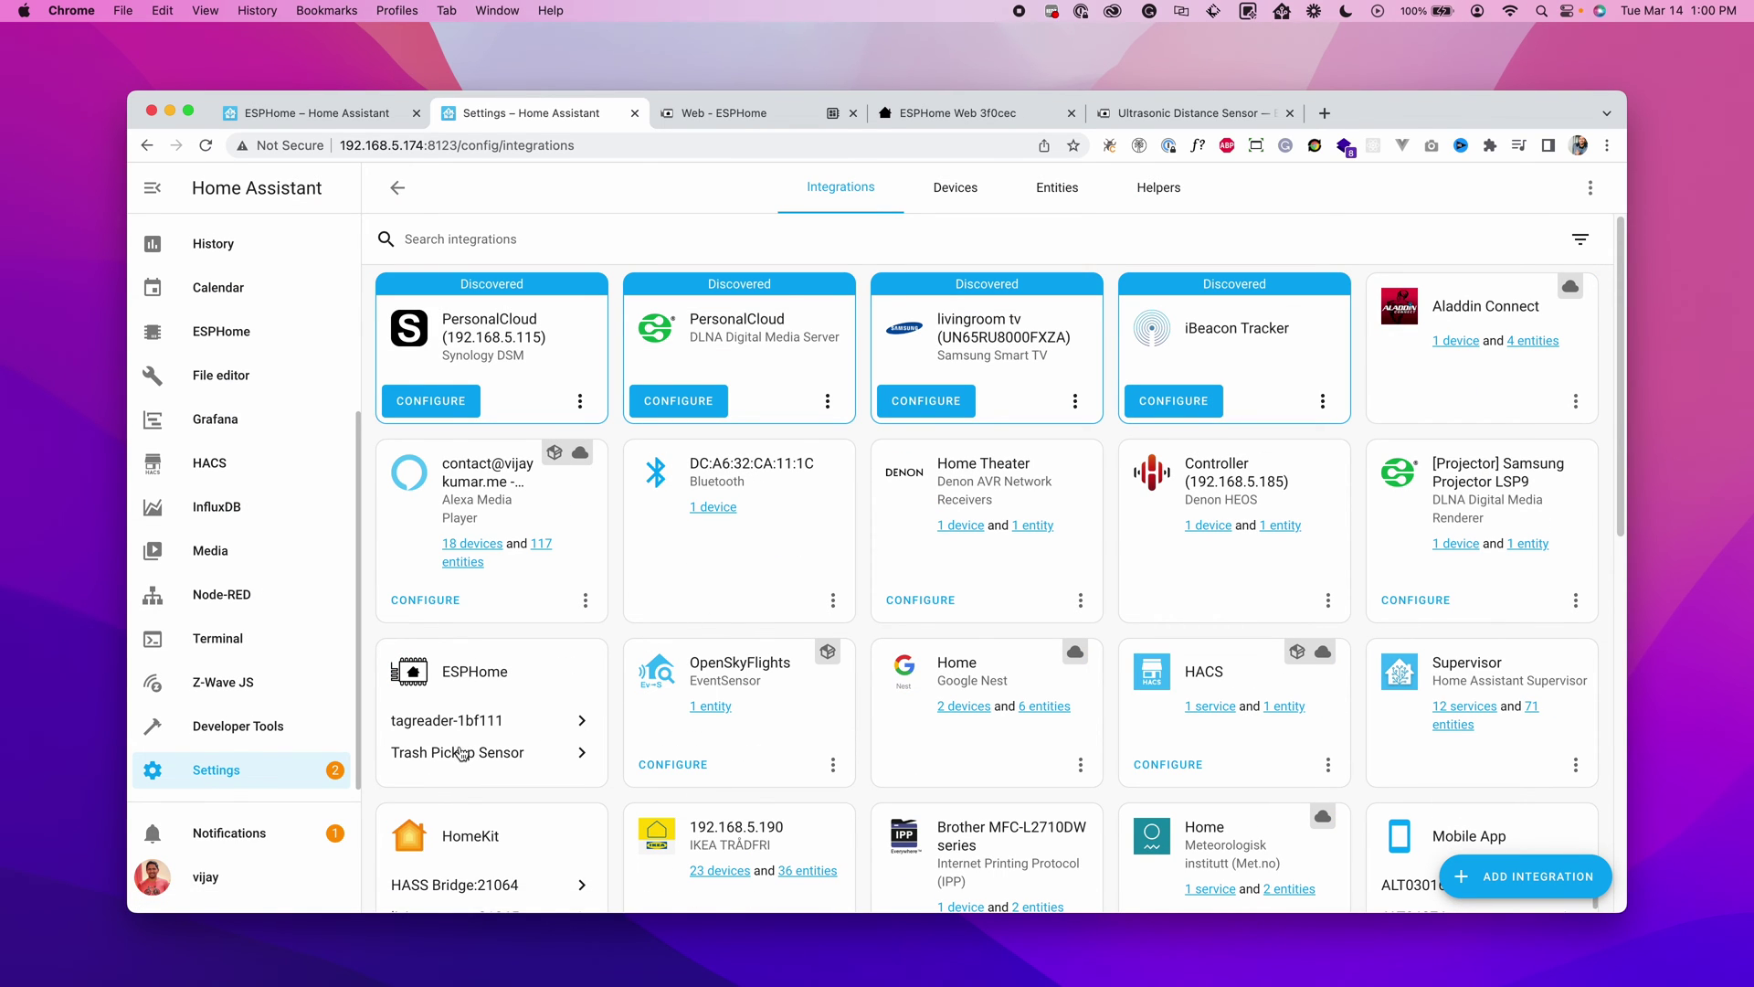
click(452, 751)
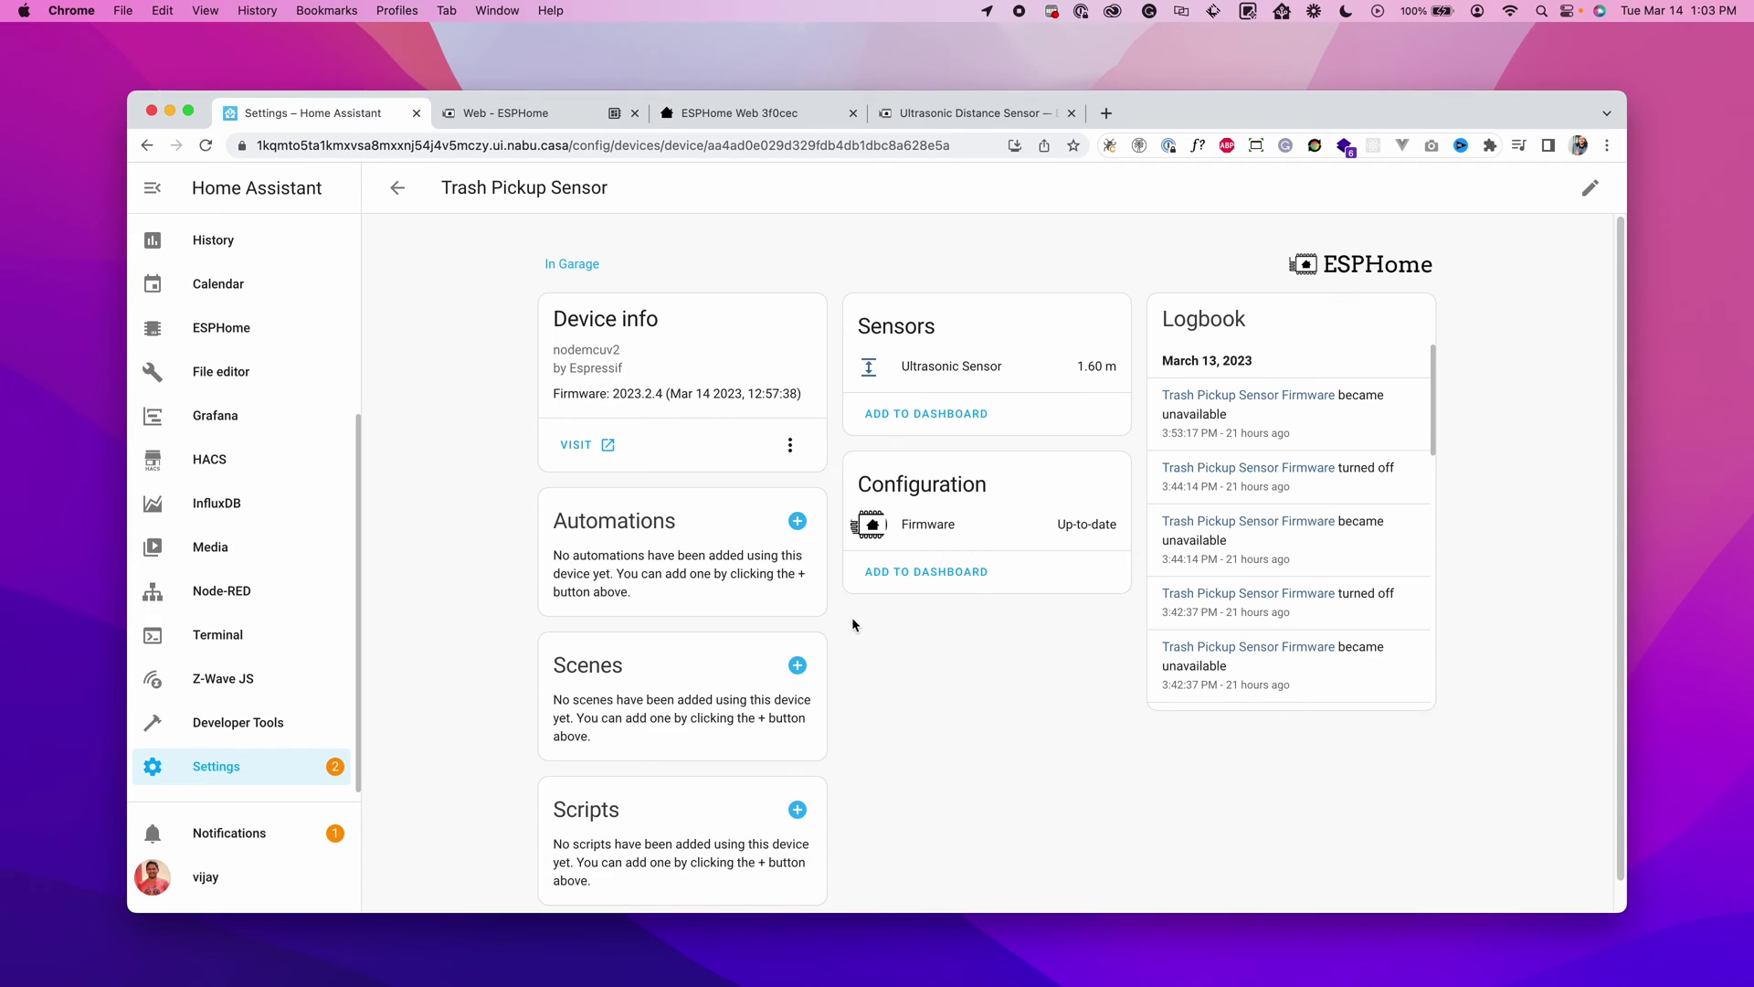
Step: Create a new empty automation from scratch in the Automations & Scenes settings
click(251, 770)
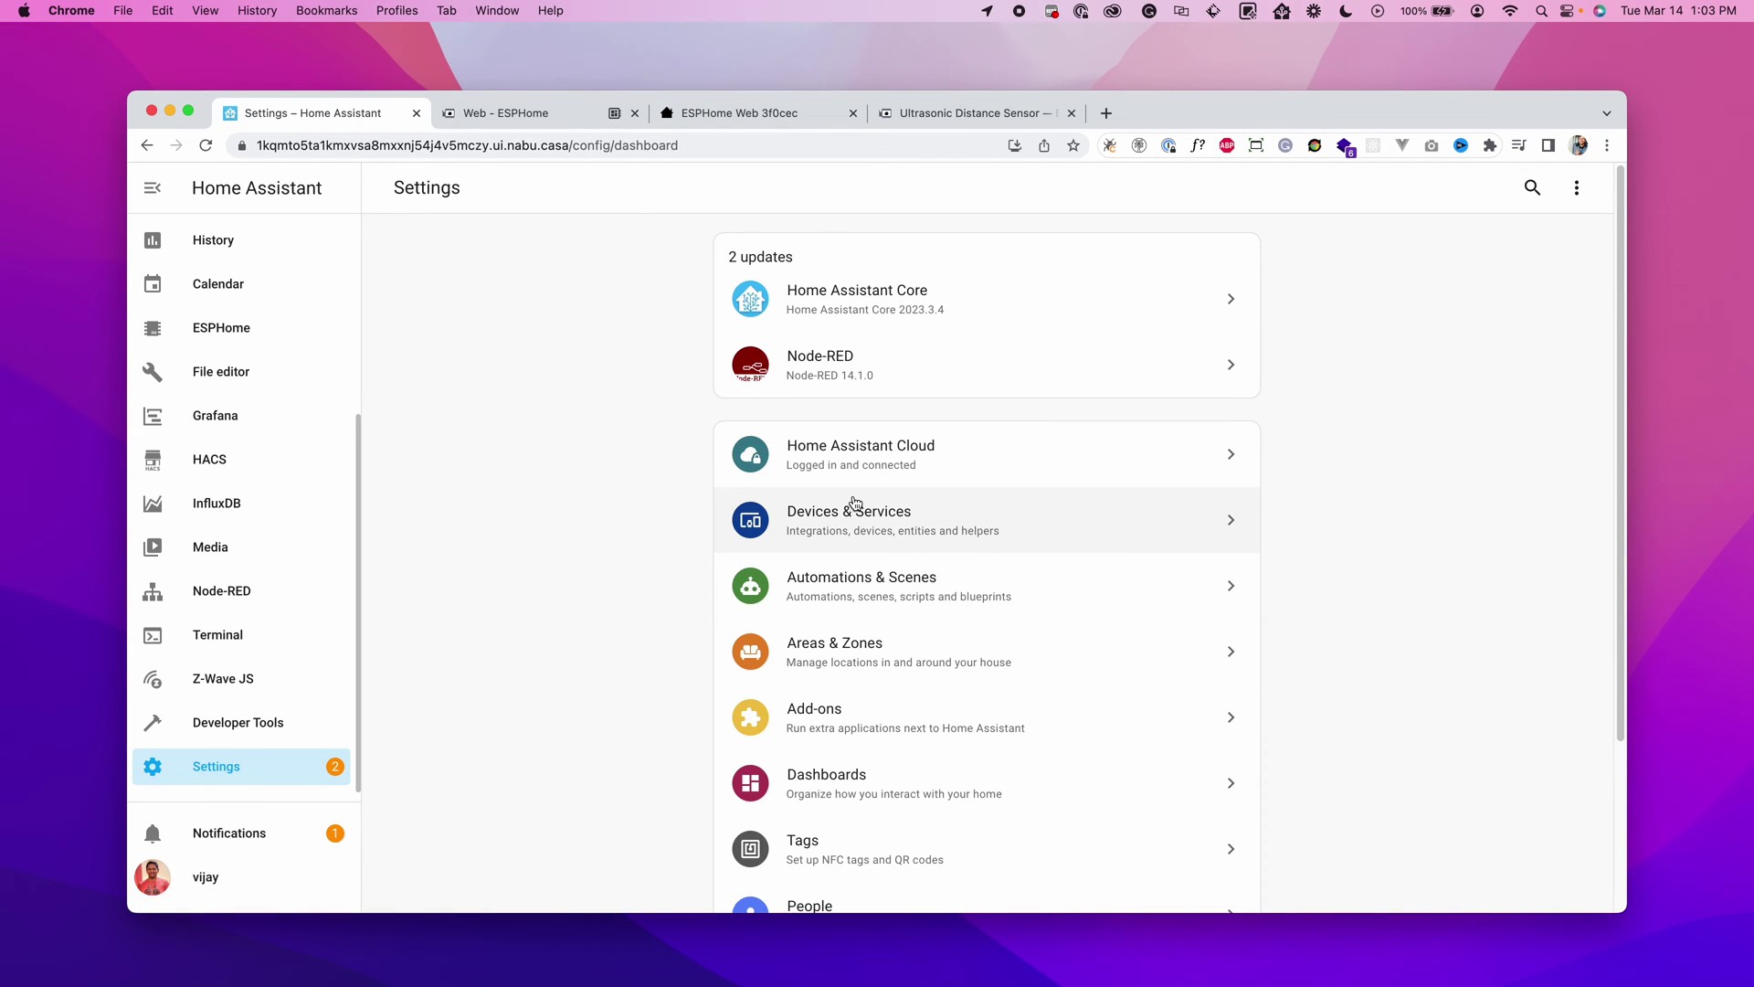
click(841, 585)
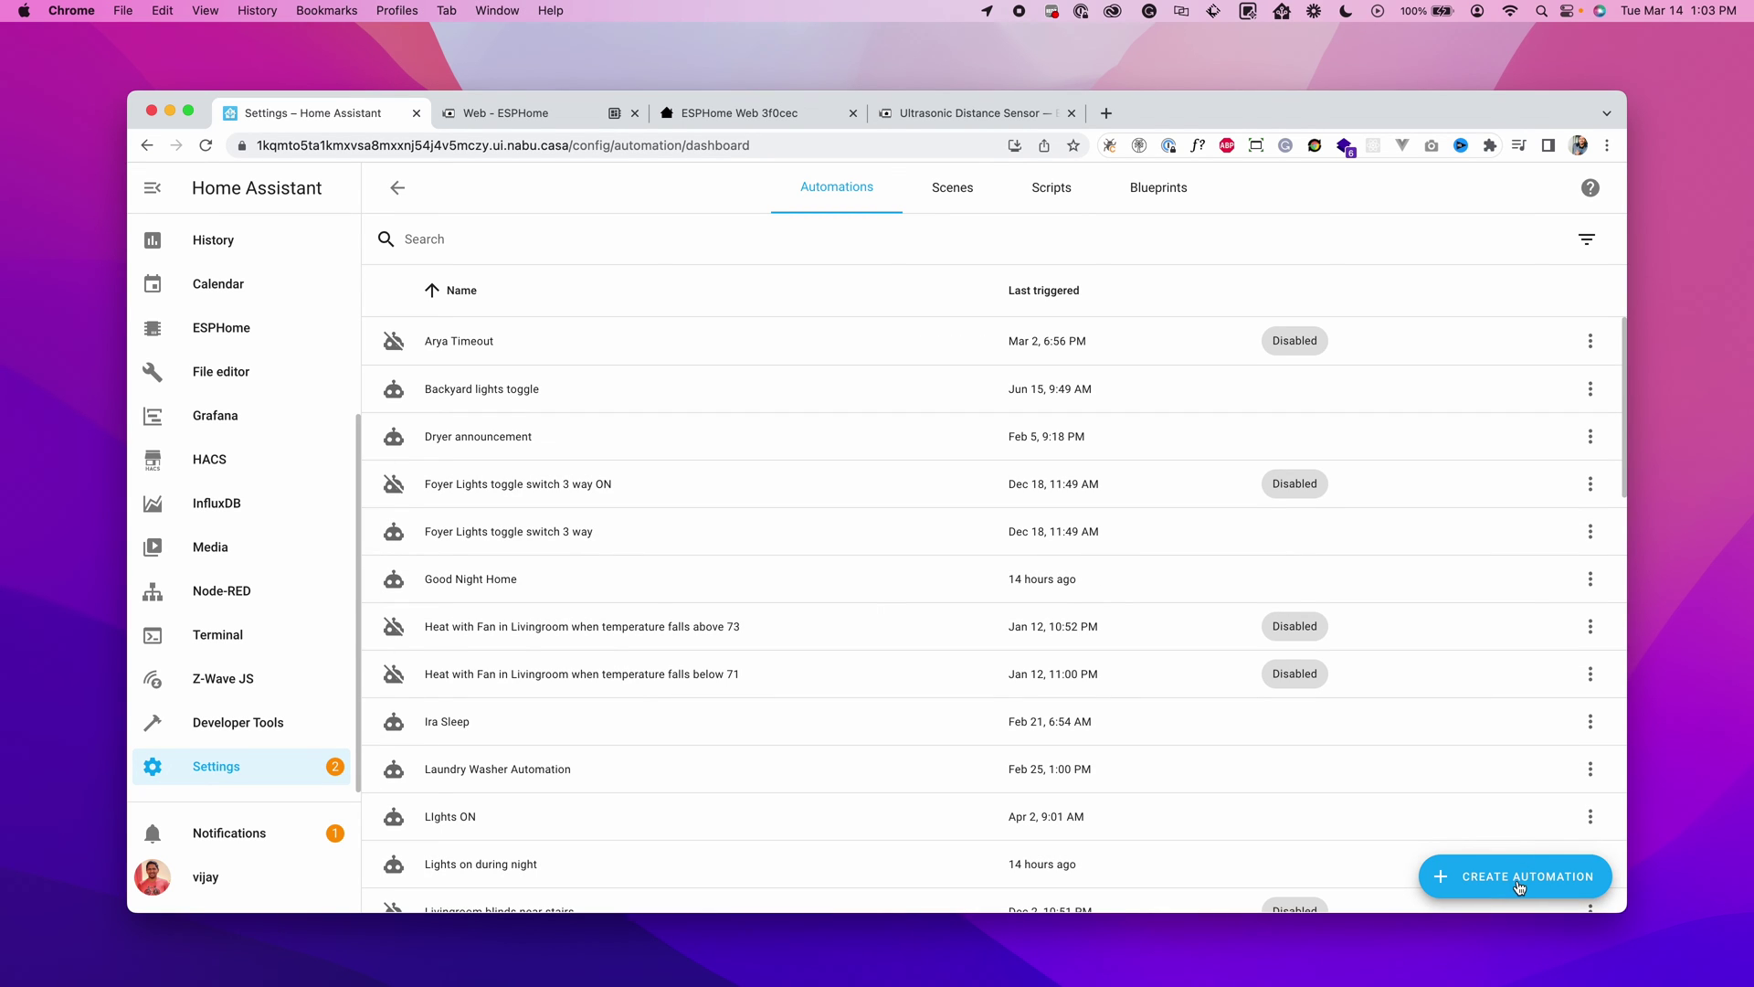
click(1548, 878)
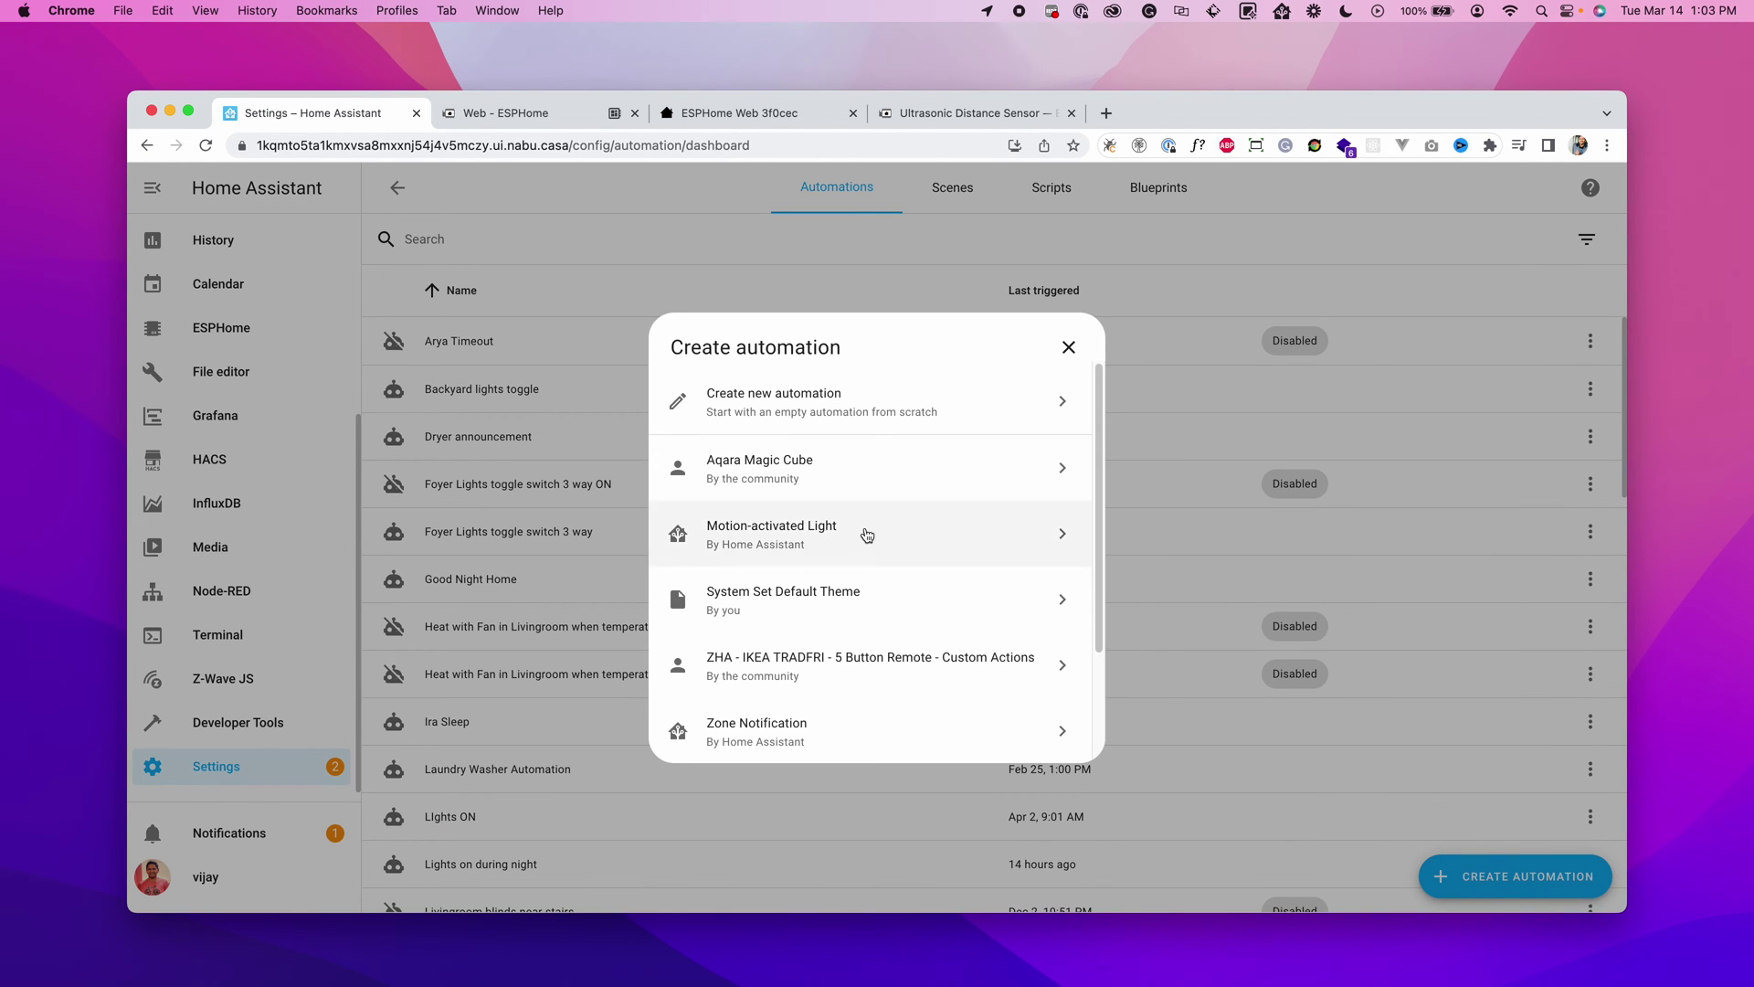
click(815, 409)
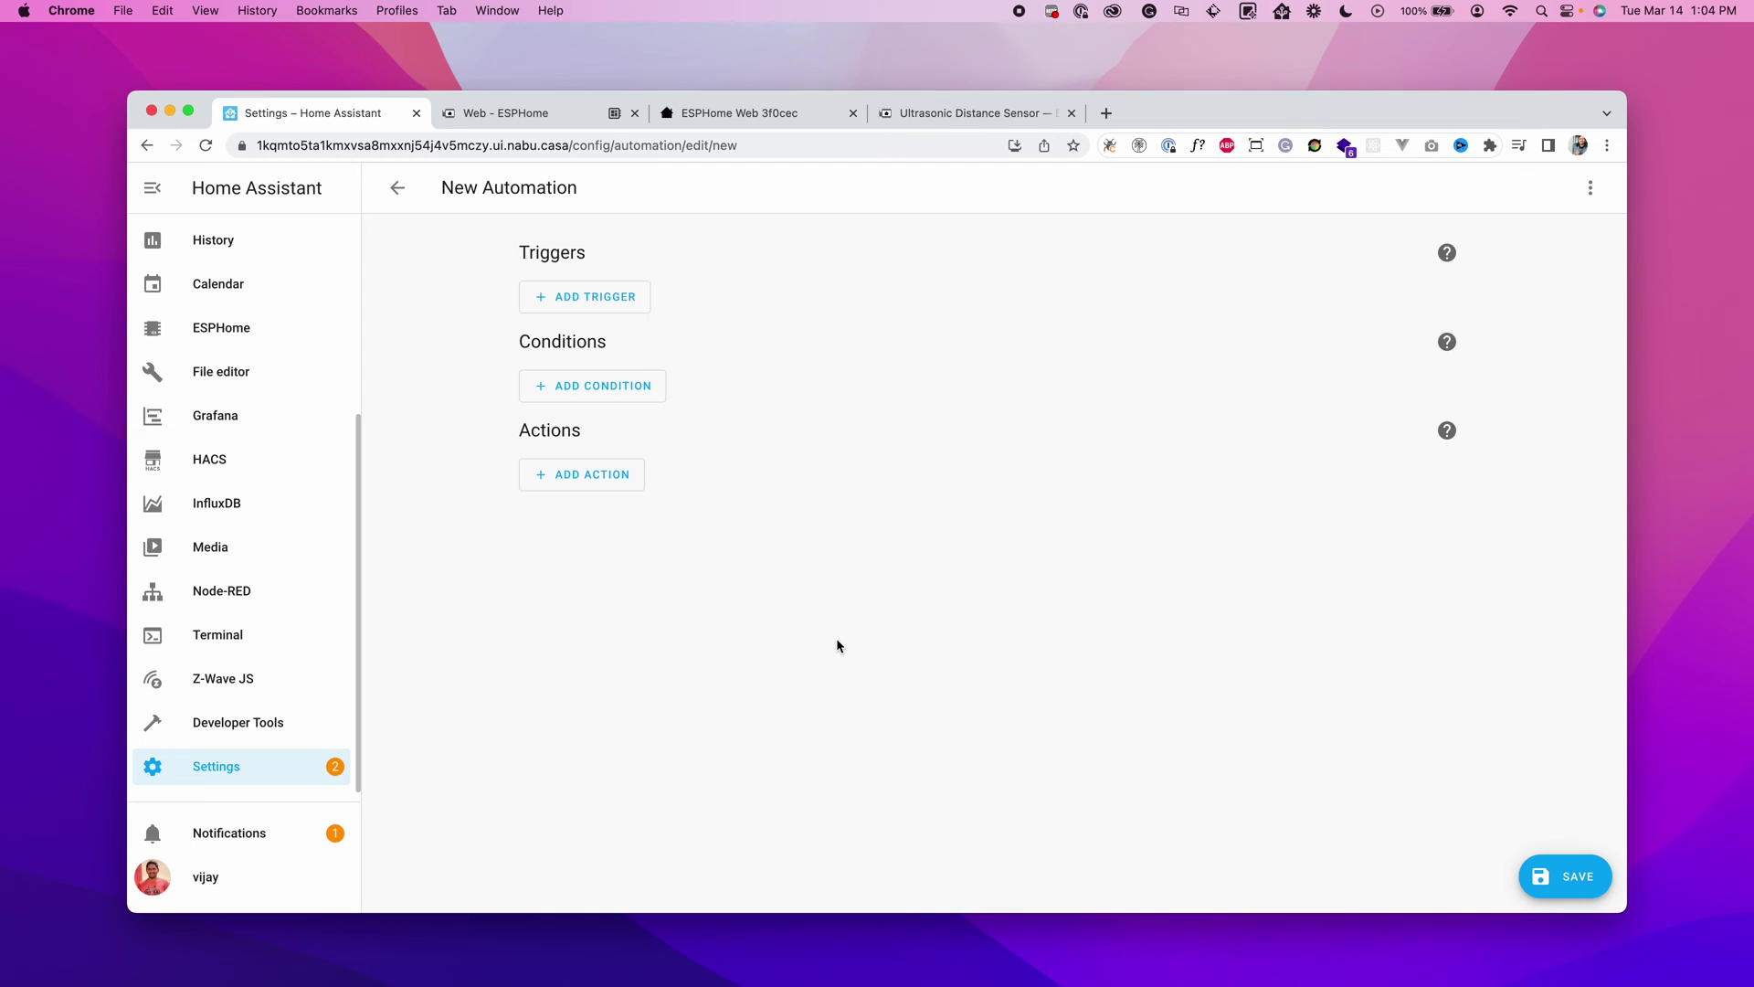
Step: Add a time pattern trigger with its minutes set to 30
click(615, 299)
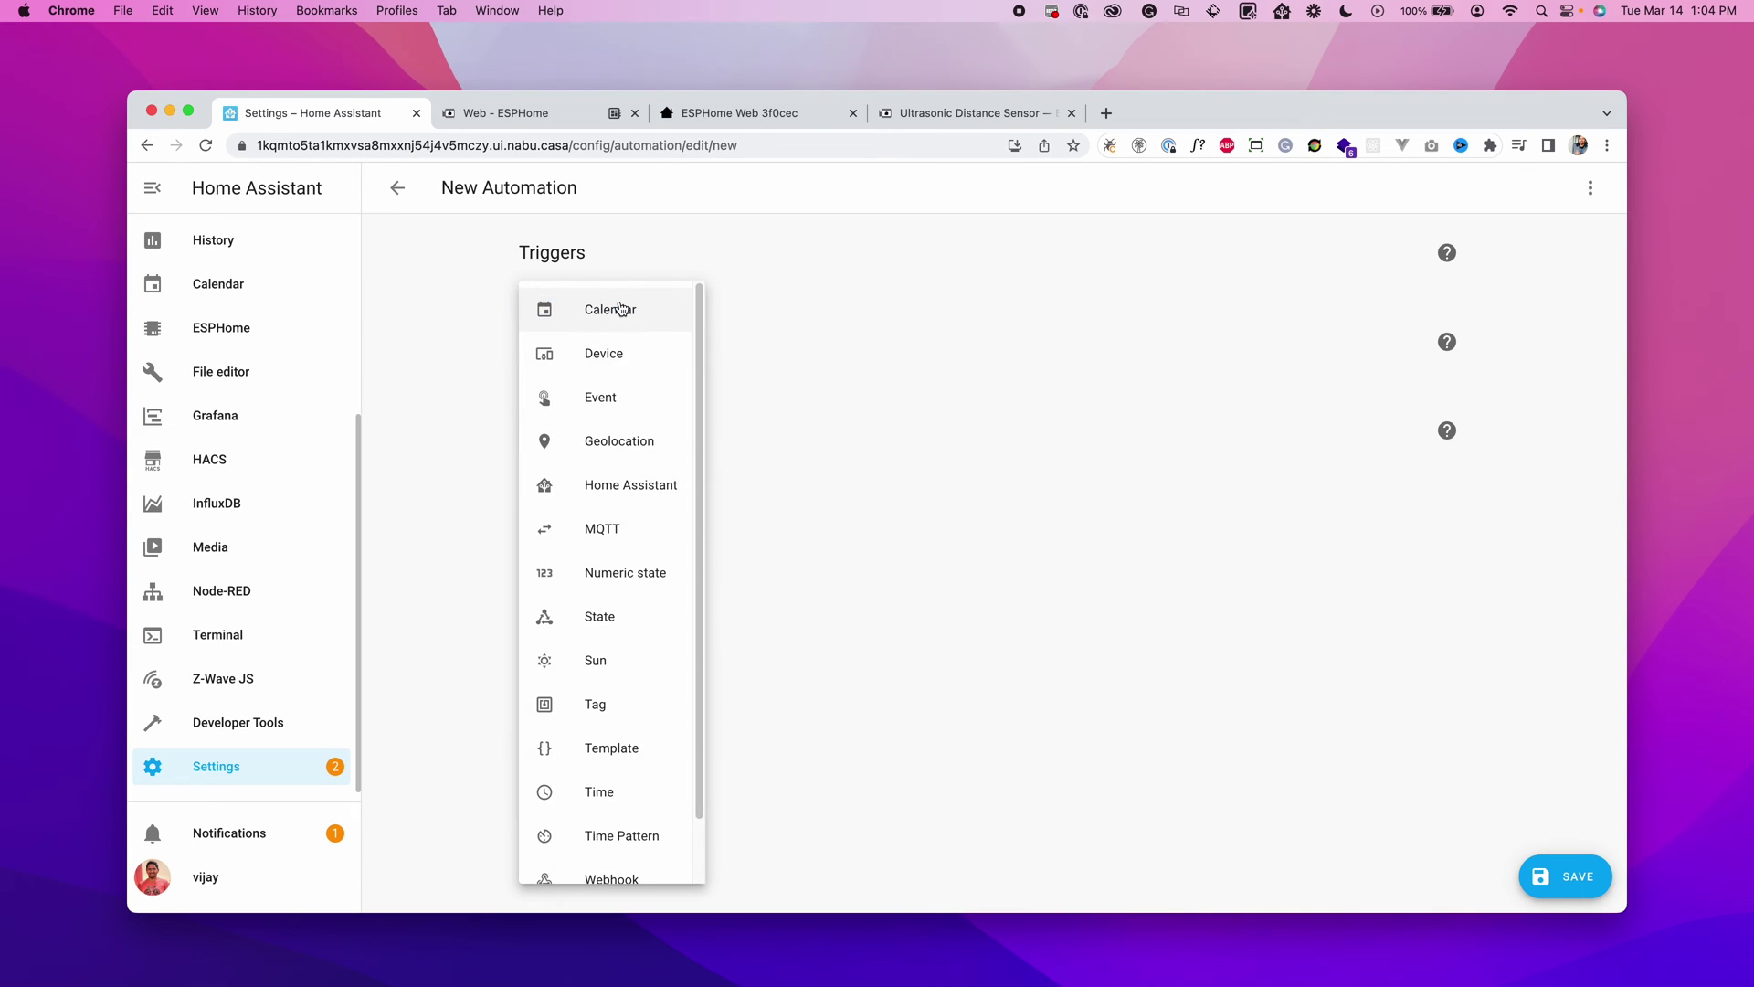
click(610, 843)
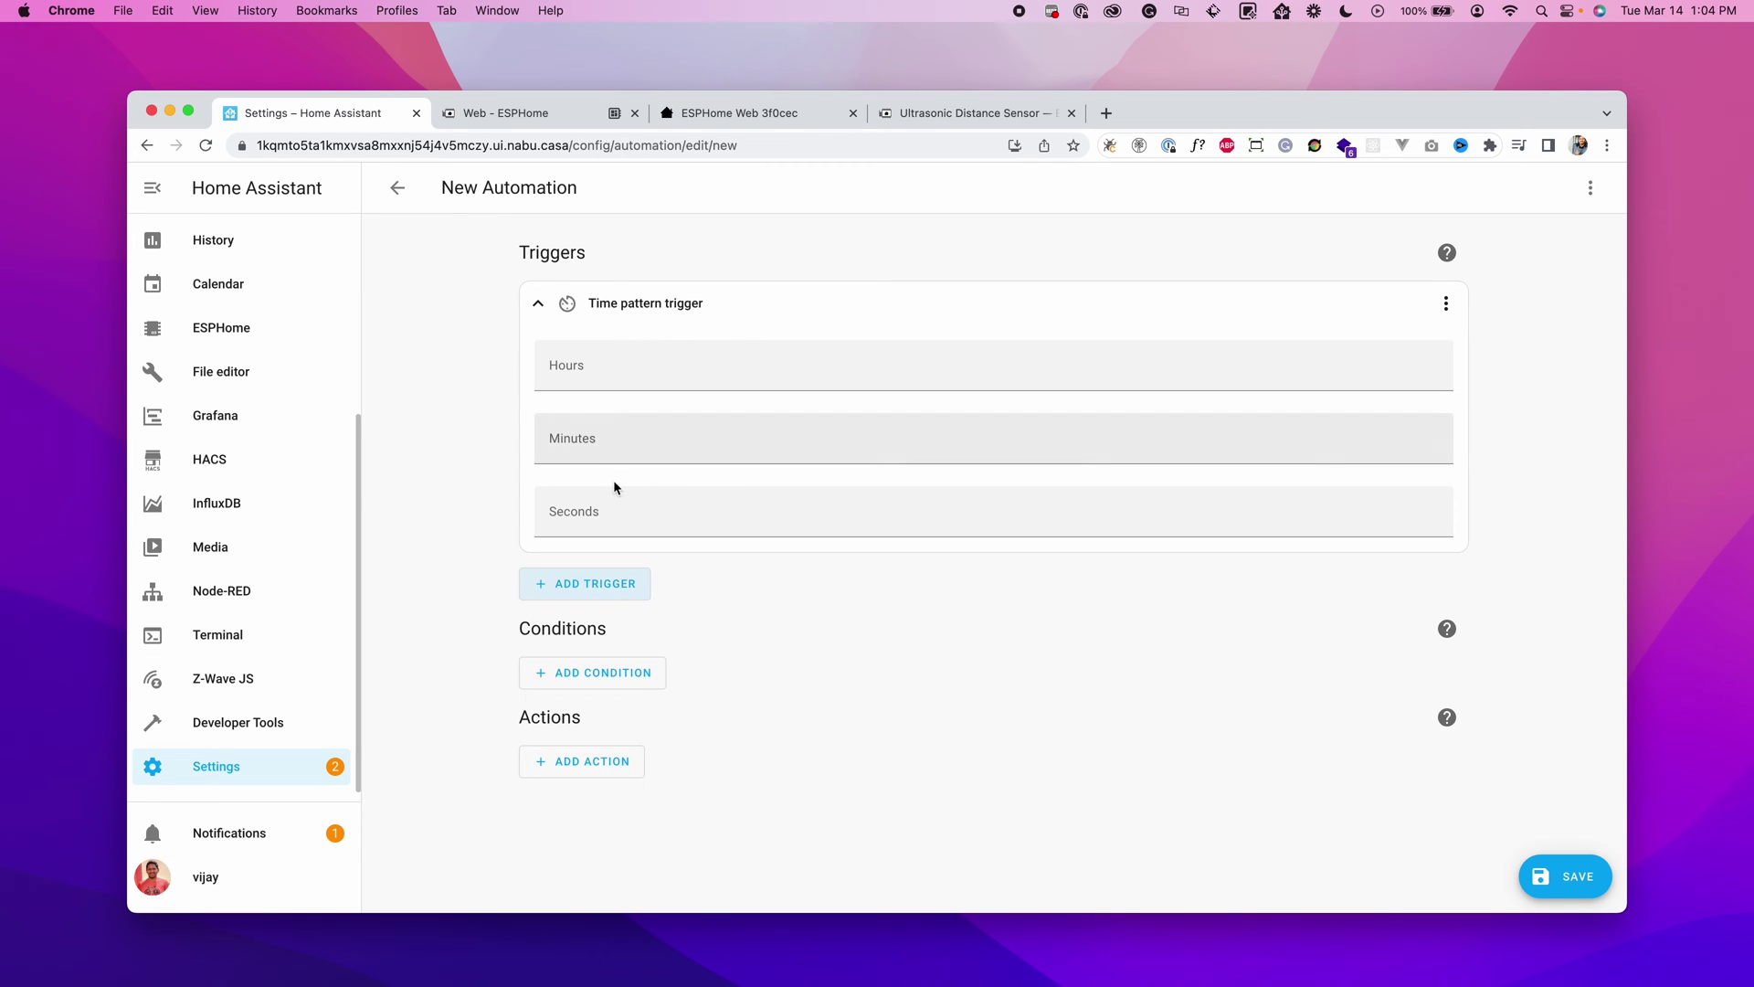
click(614, 452)
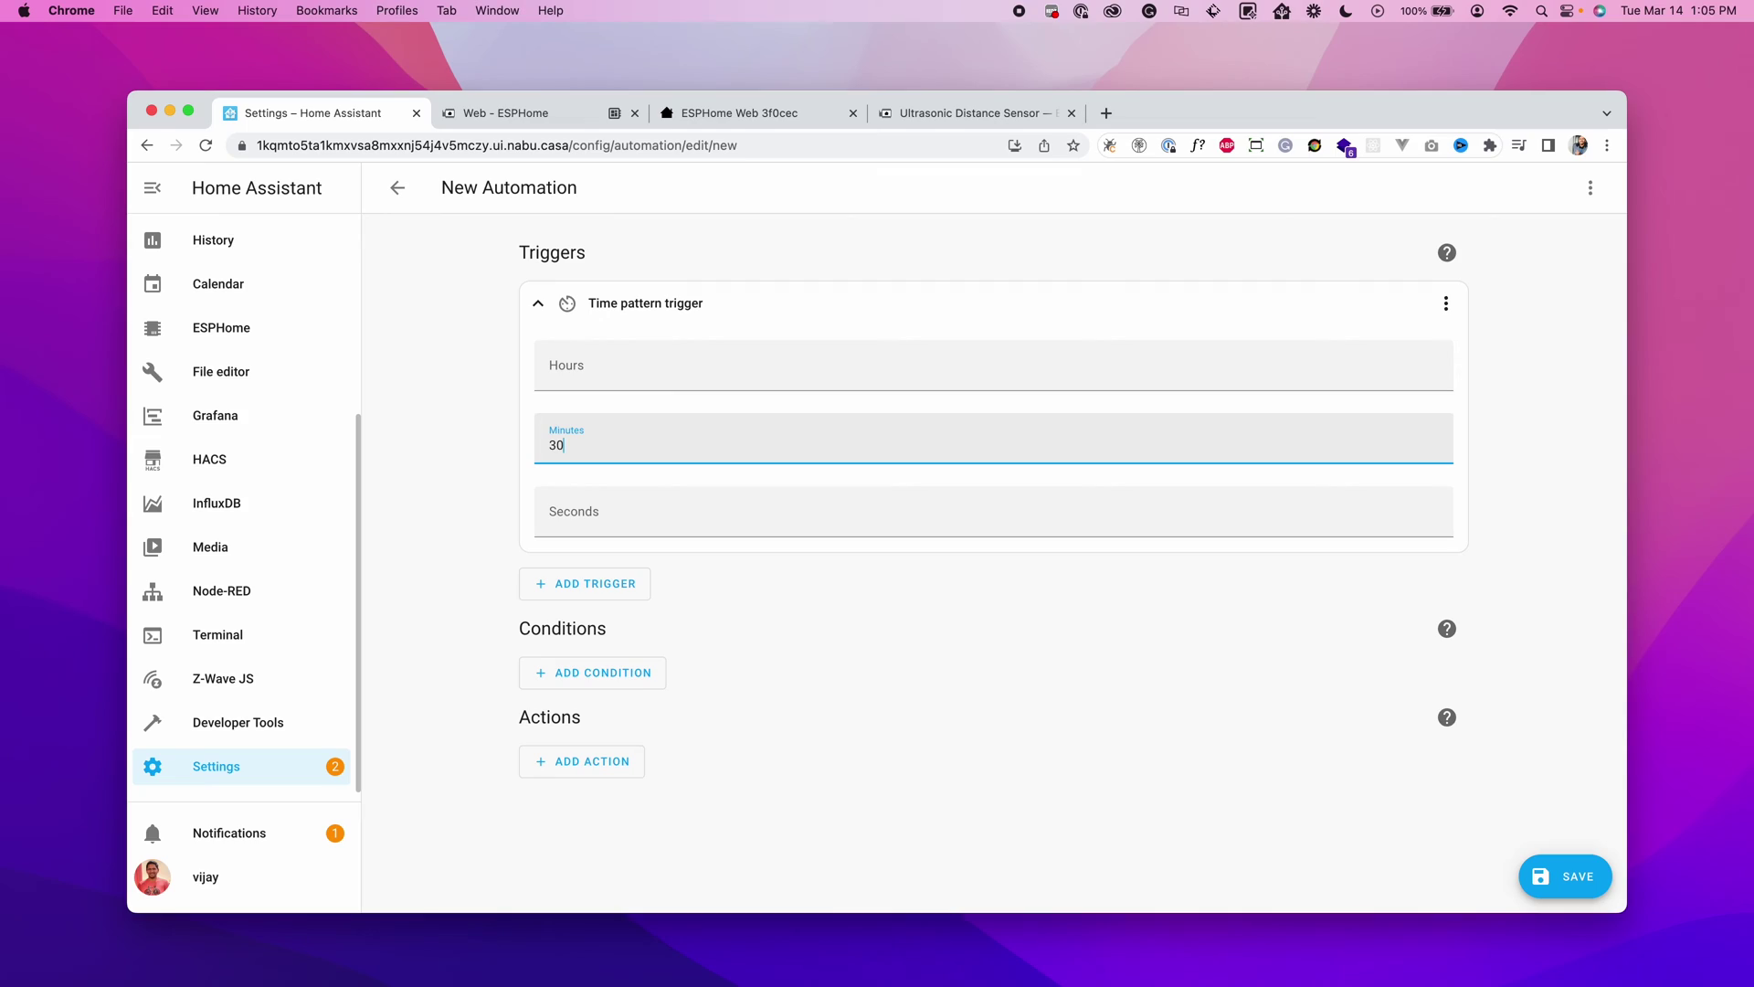
Step: Add a time condition with a fixed after time of 6:00:00 PM
click(589, 675)
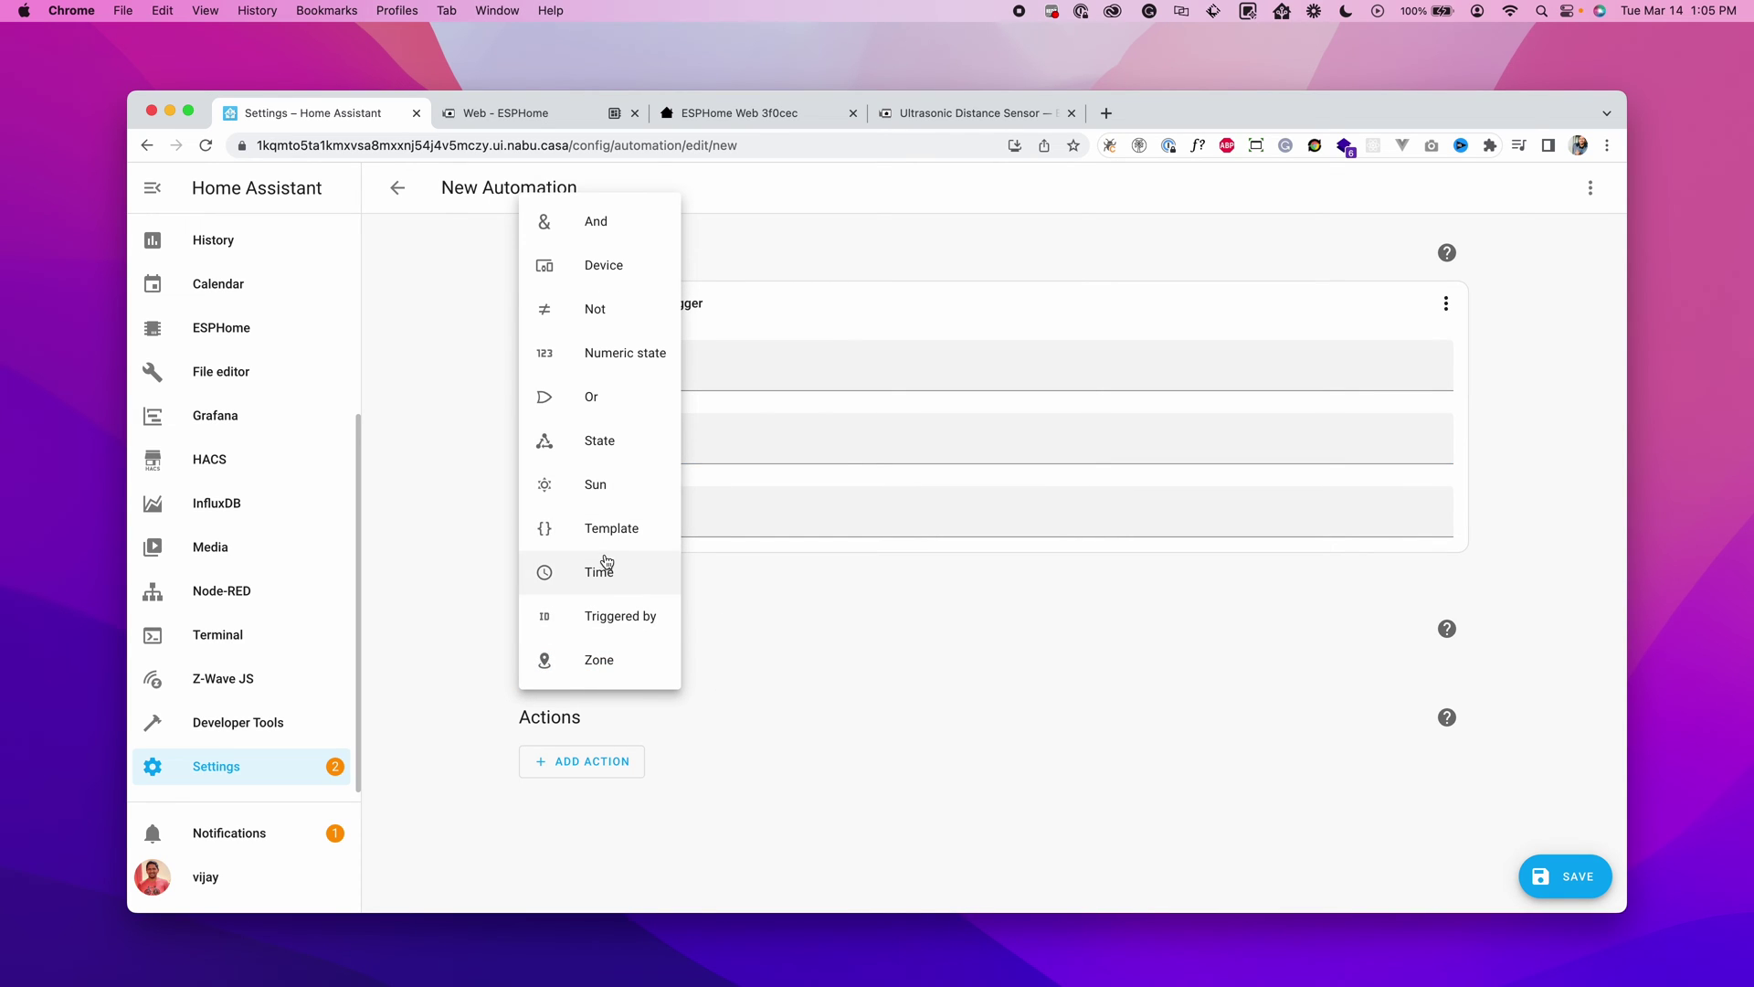
click(606, 561)
scroll(758, 548, up, 5)
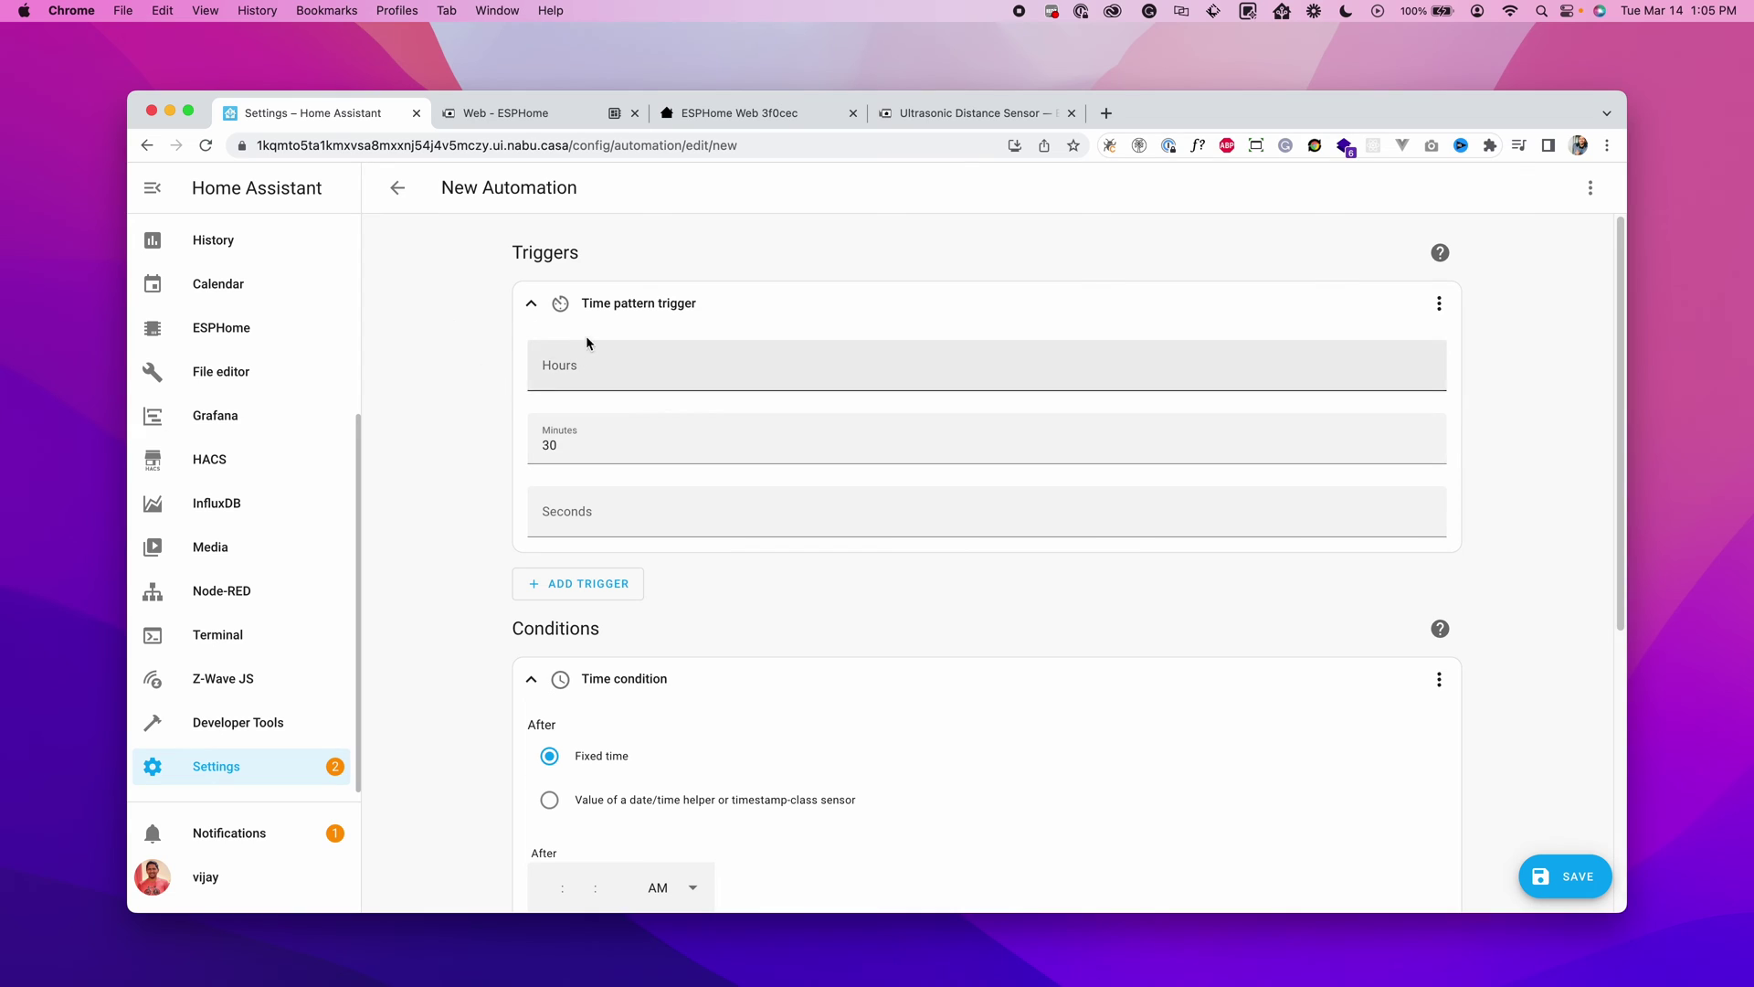
scroll(667, 520, down, 2)
scroll(667, 521, down, 3)
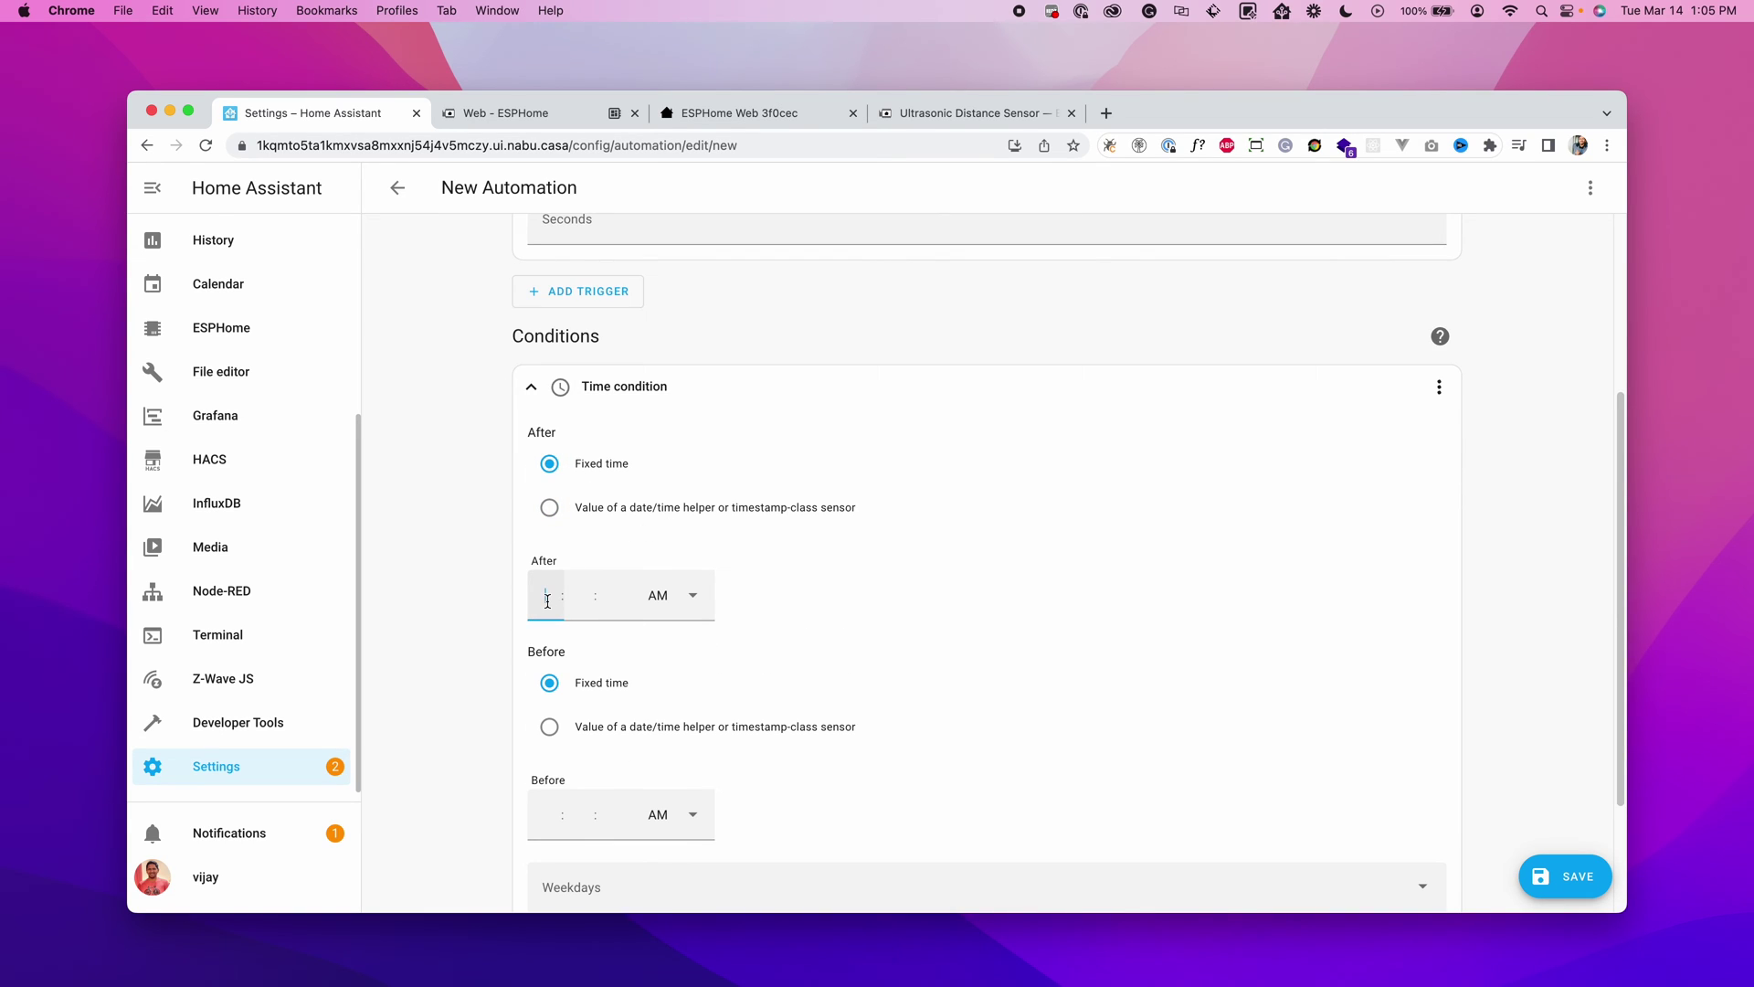
click(667, 599)
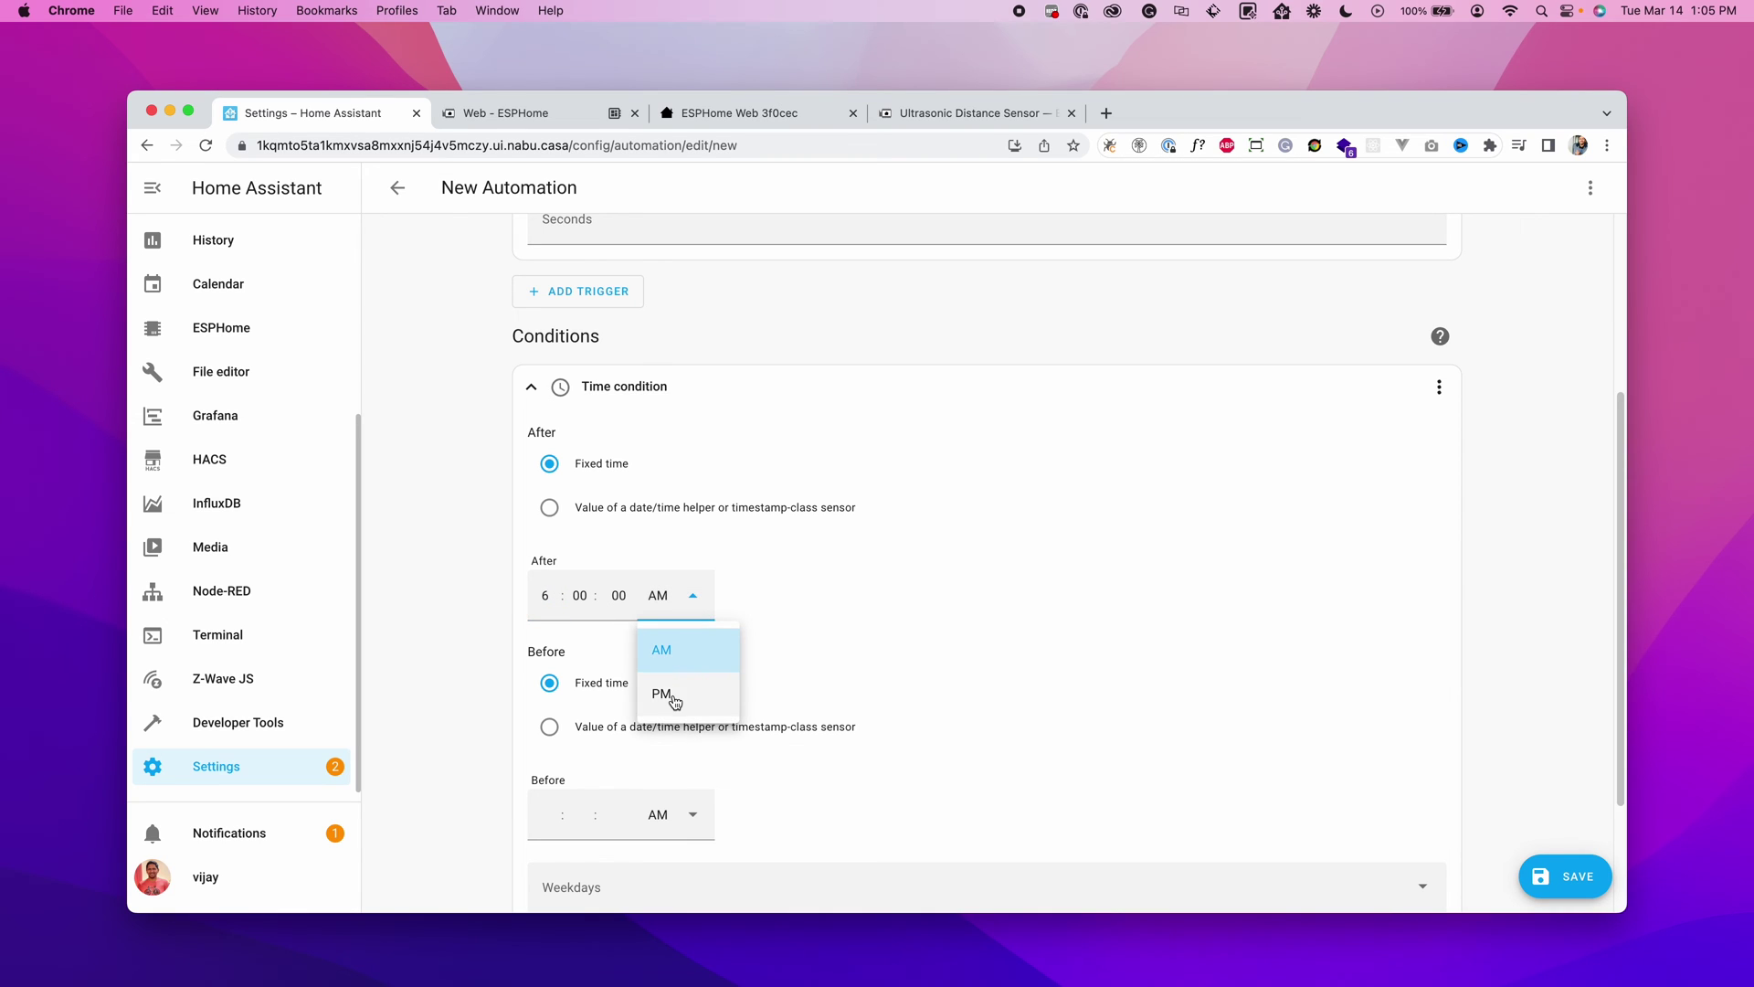
click(673, 698)
Step: Set the time condition's before time to 11:00:00 PM and restrict it to Thursday
scroll(677, 699, down, 3)
scroll(621, 693, up, 1)
click(542, 670)
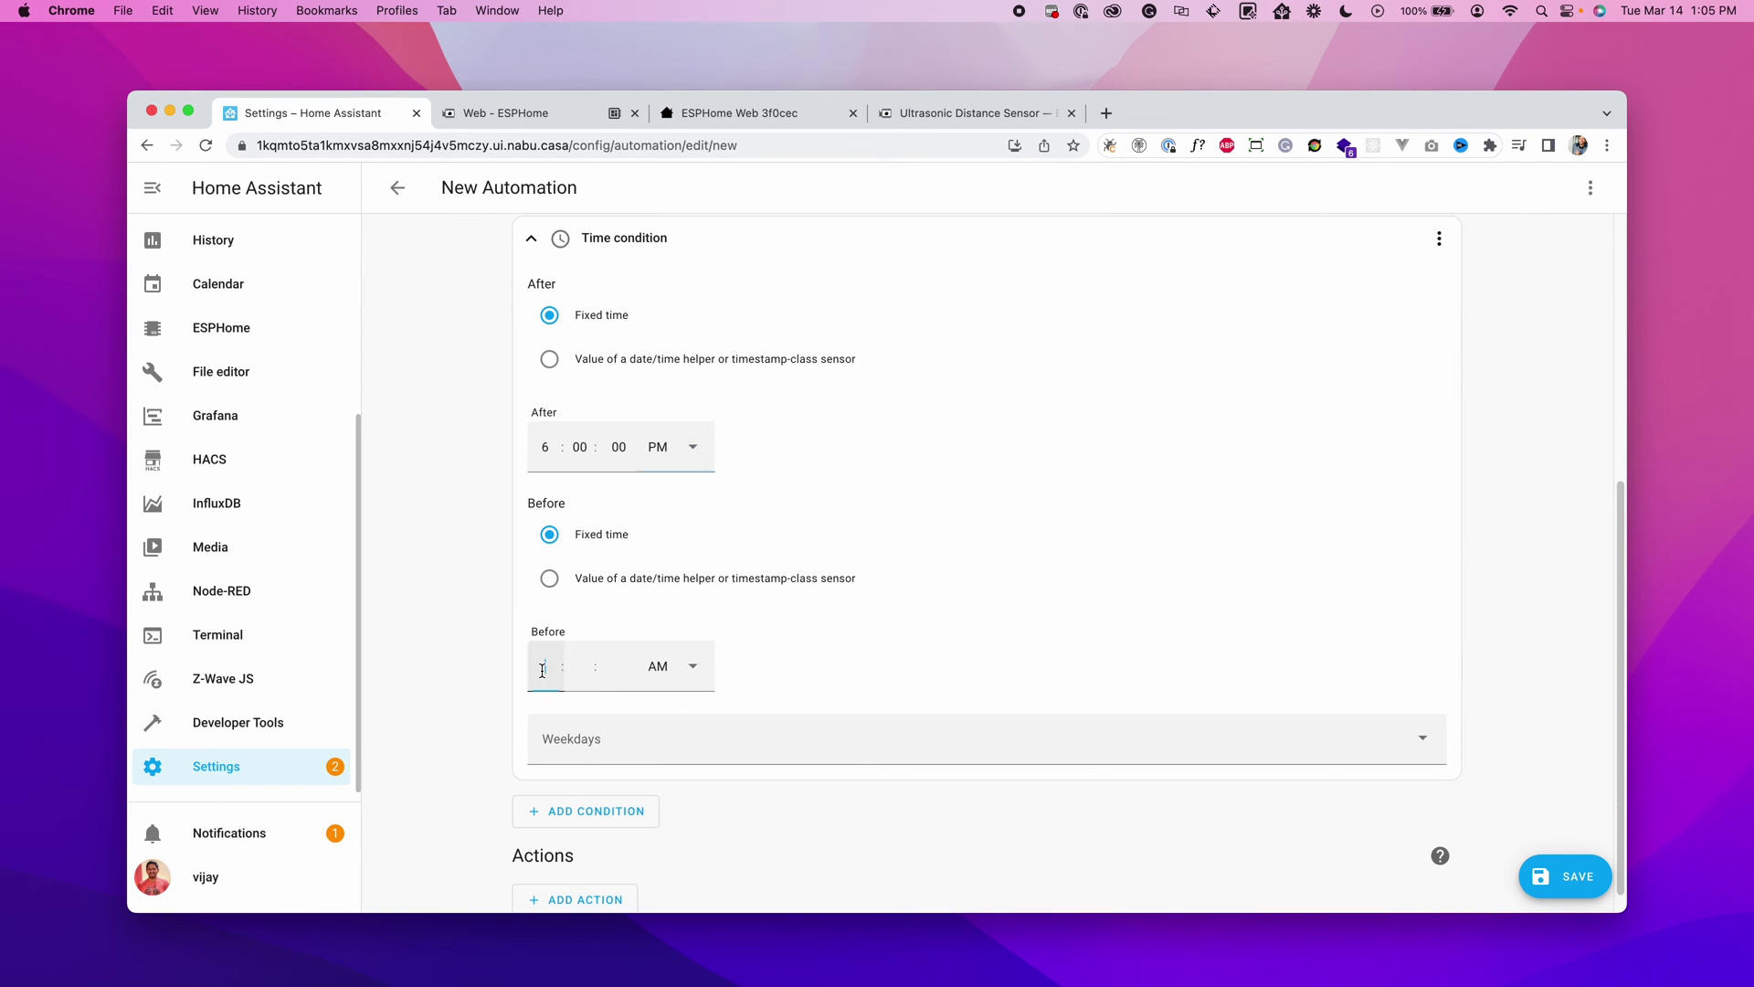
text(11)
click(687, 666)
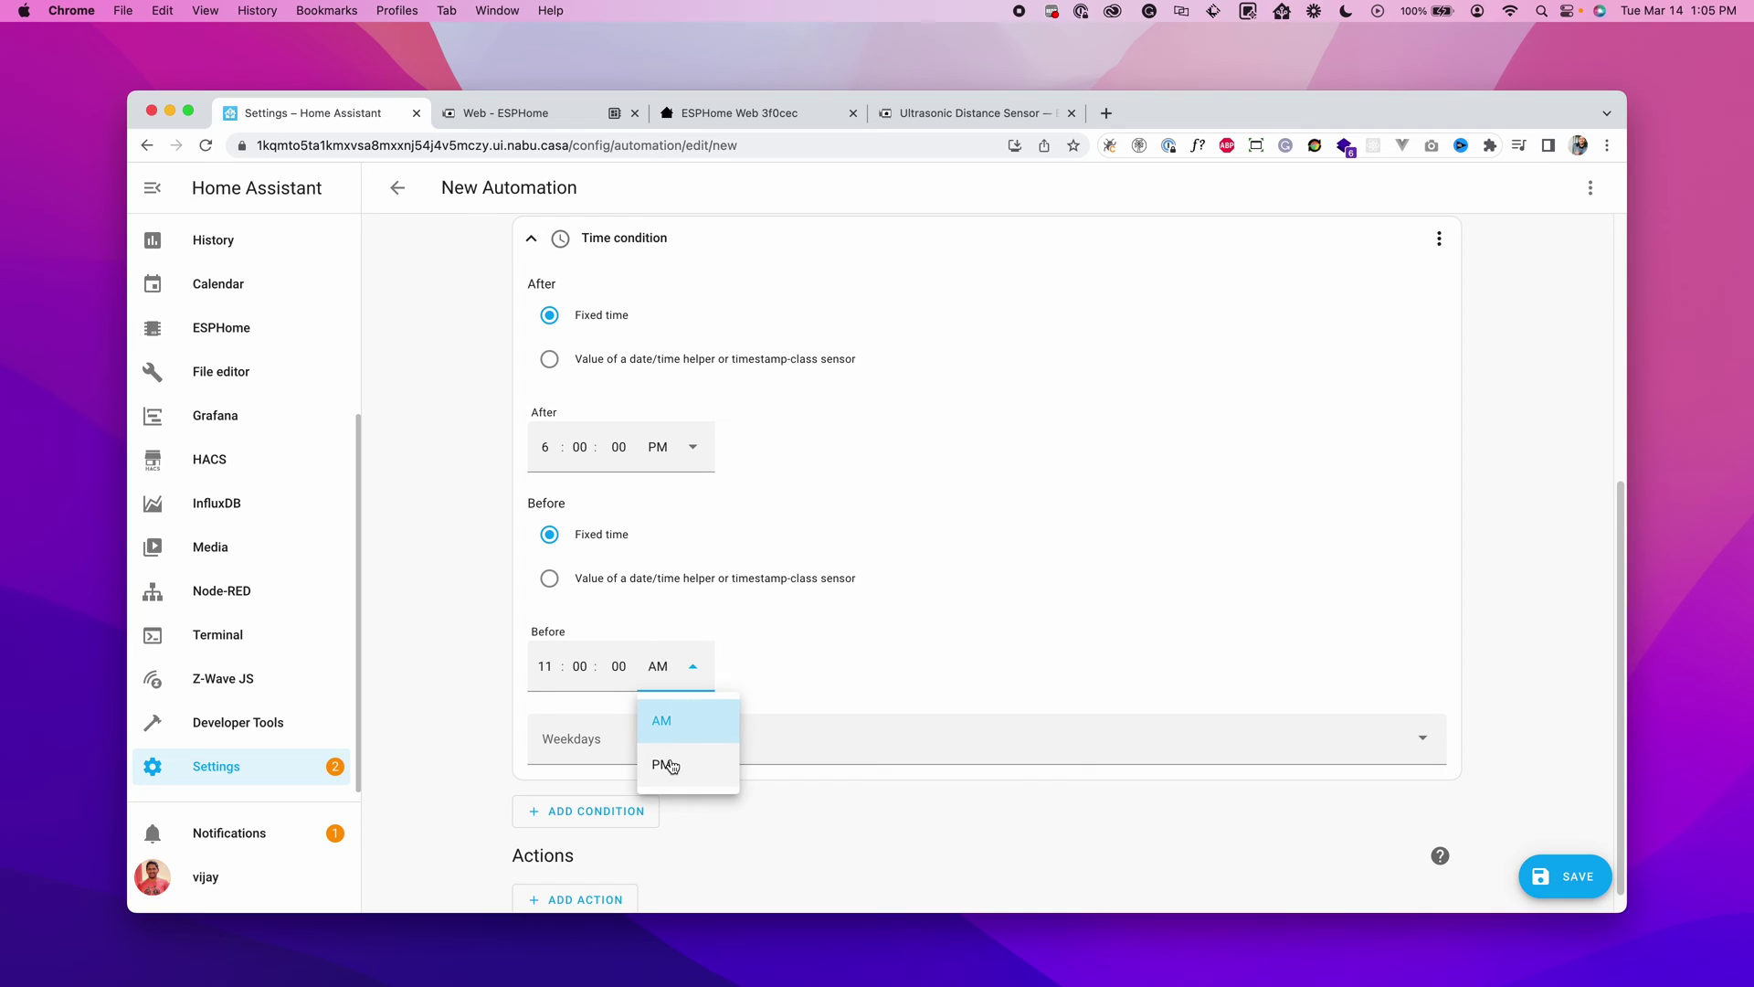
click(669, 764)
click(590, 764)
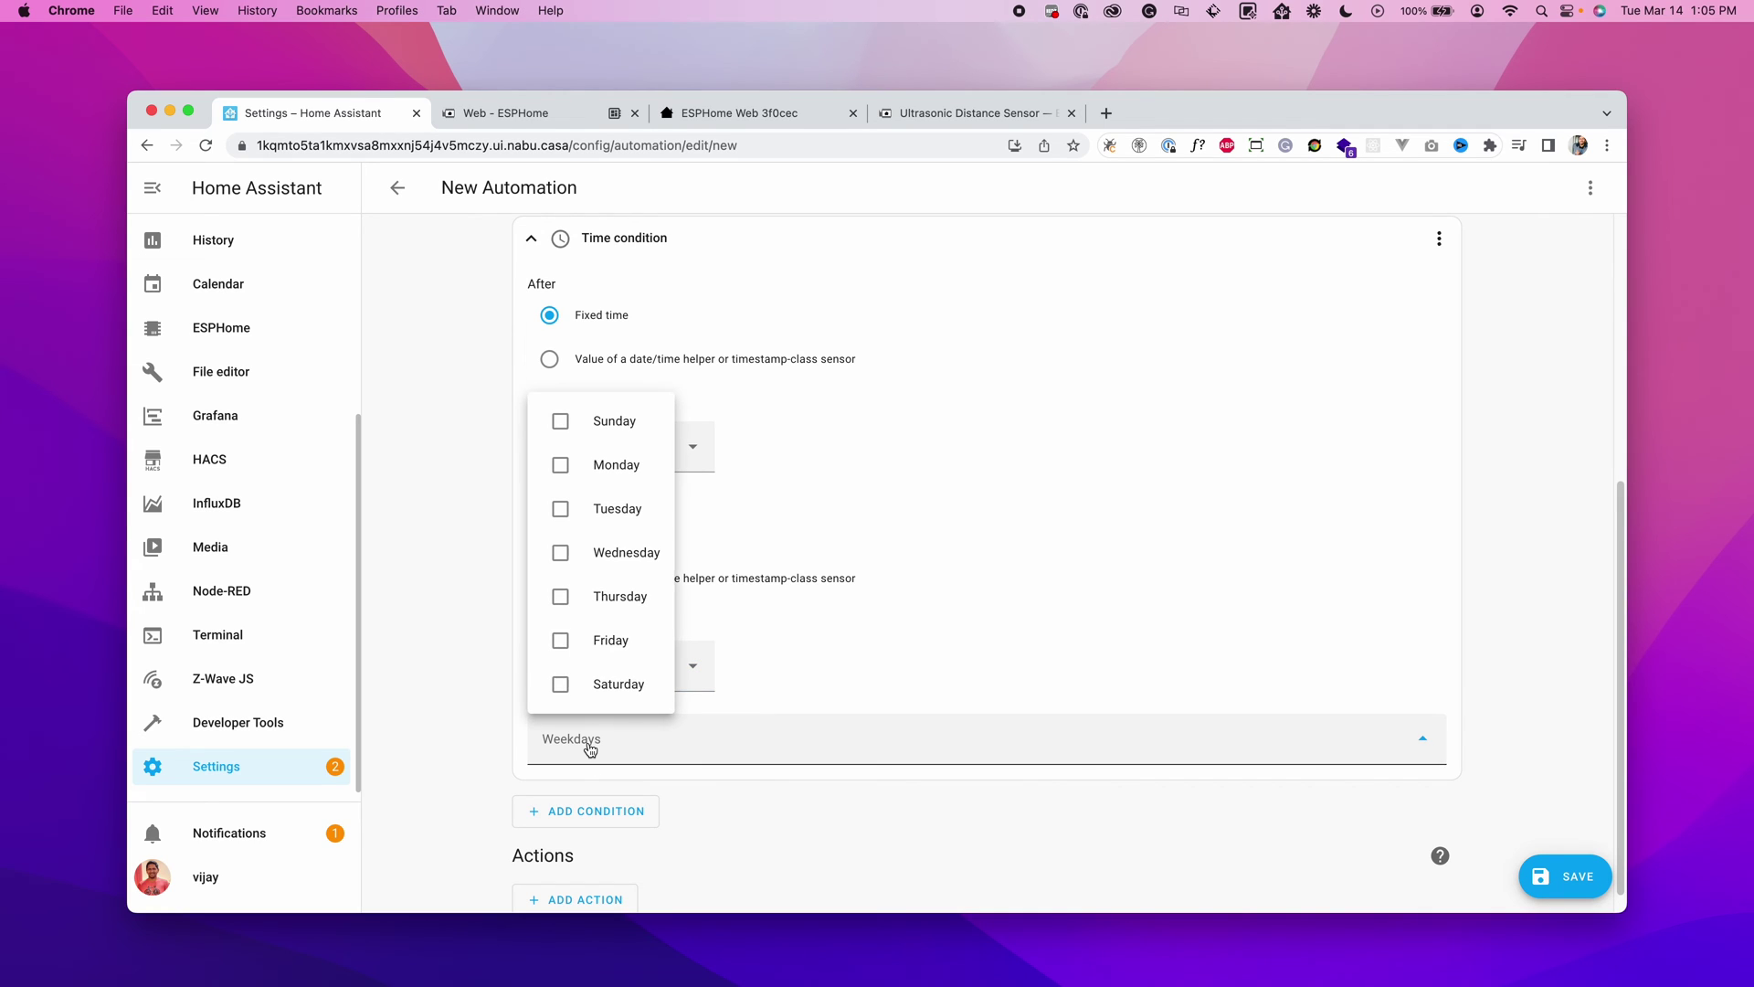
click(562, 598)
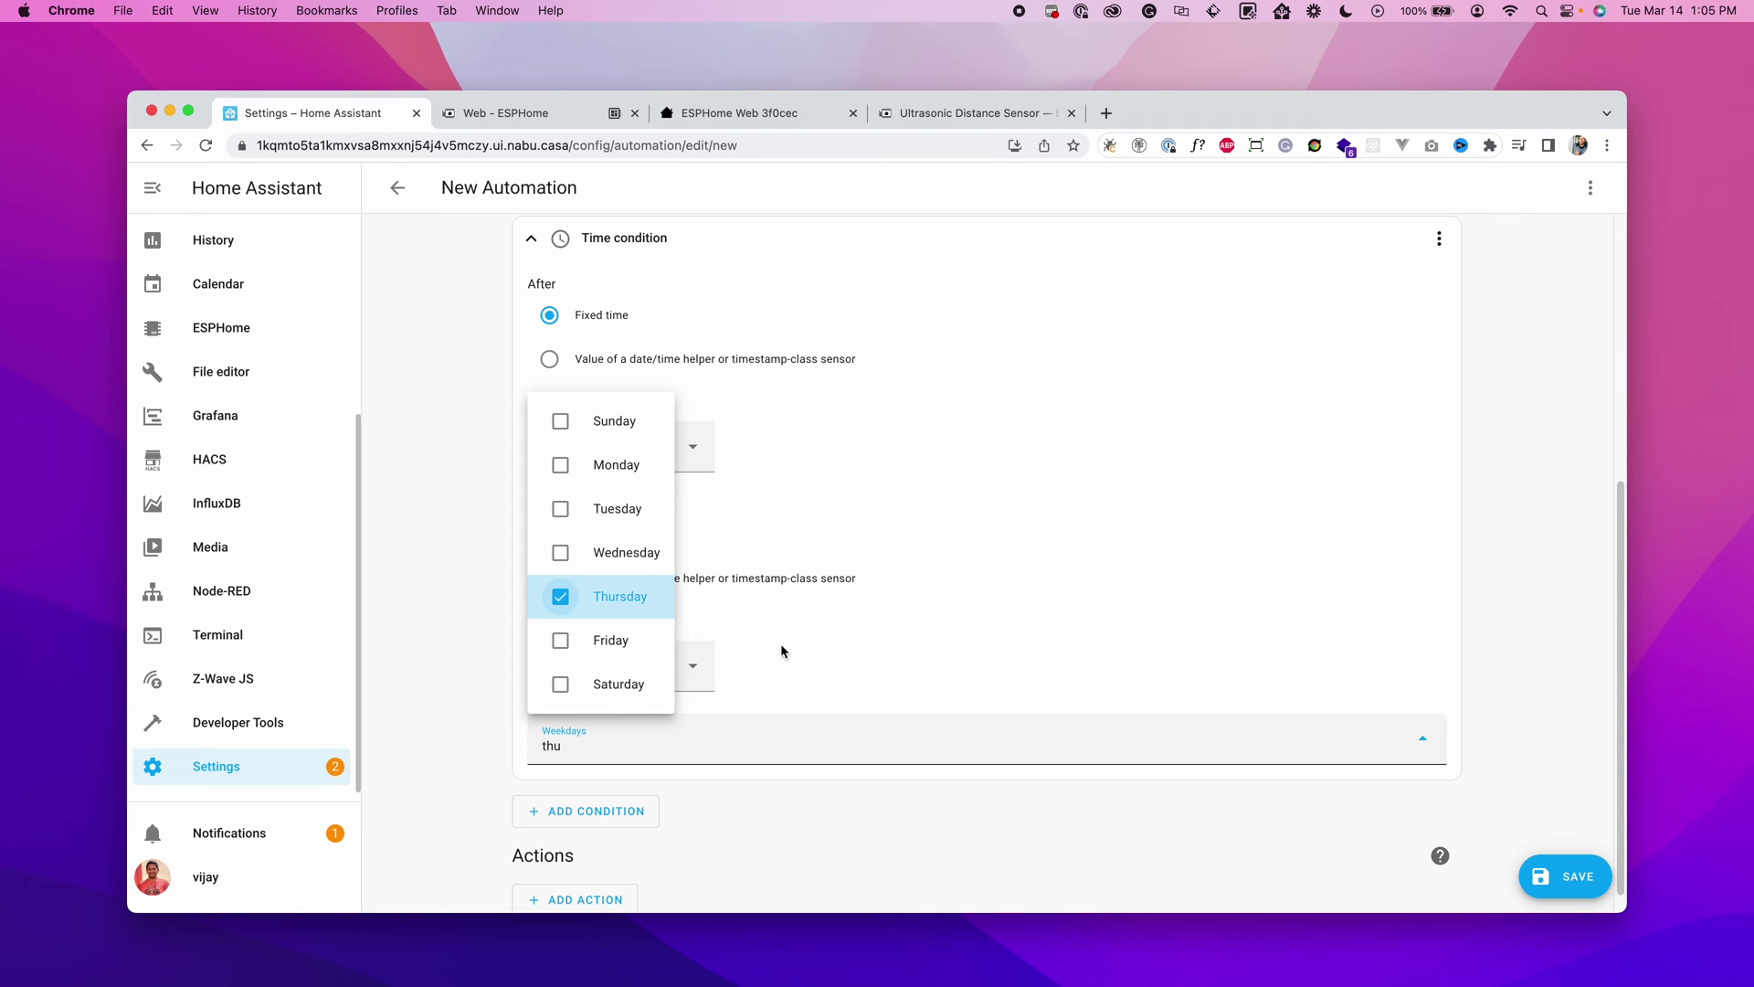
Step: Add a device condition for the Trash Pickup Sensor requiring its ultrasonic sensor value to be below 0.6 m
scroll(640, 817, down, 1)
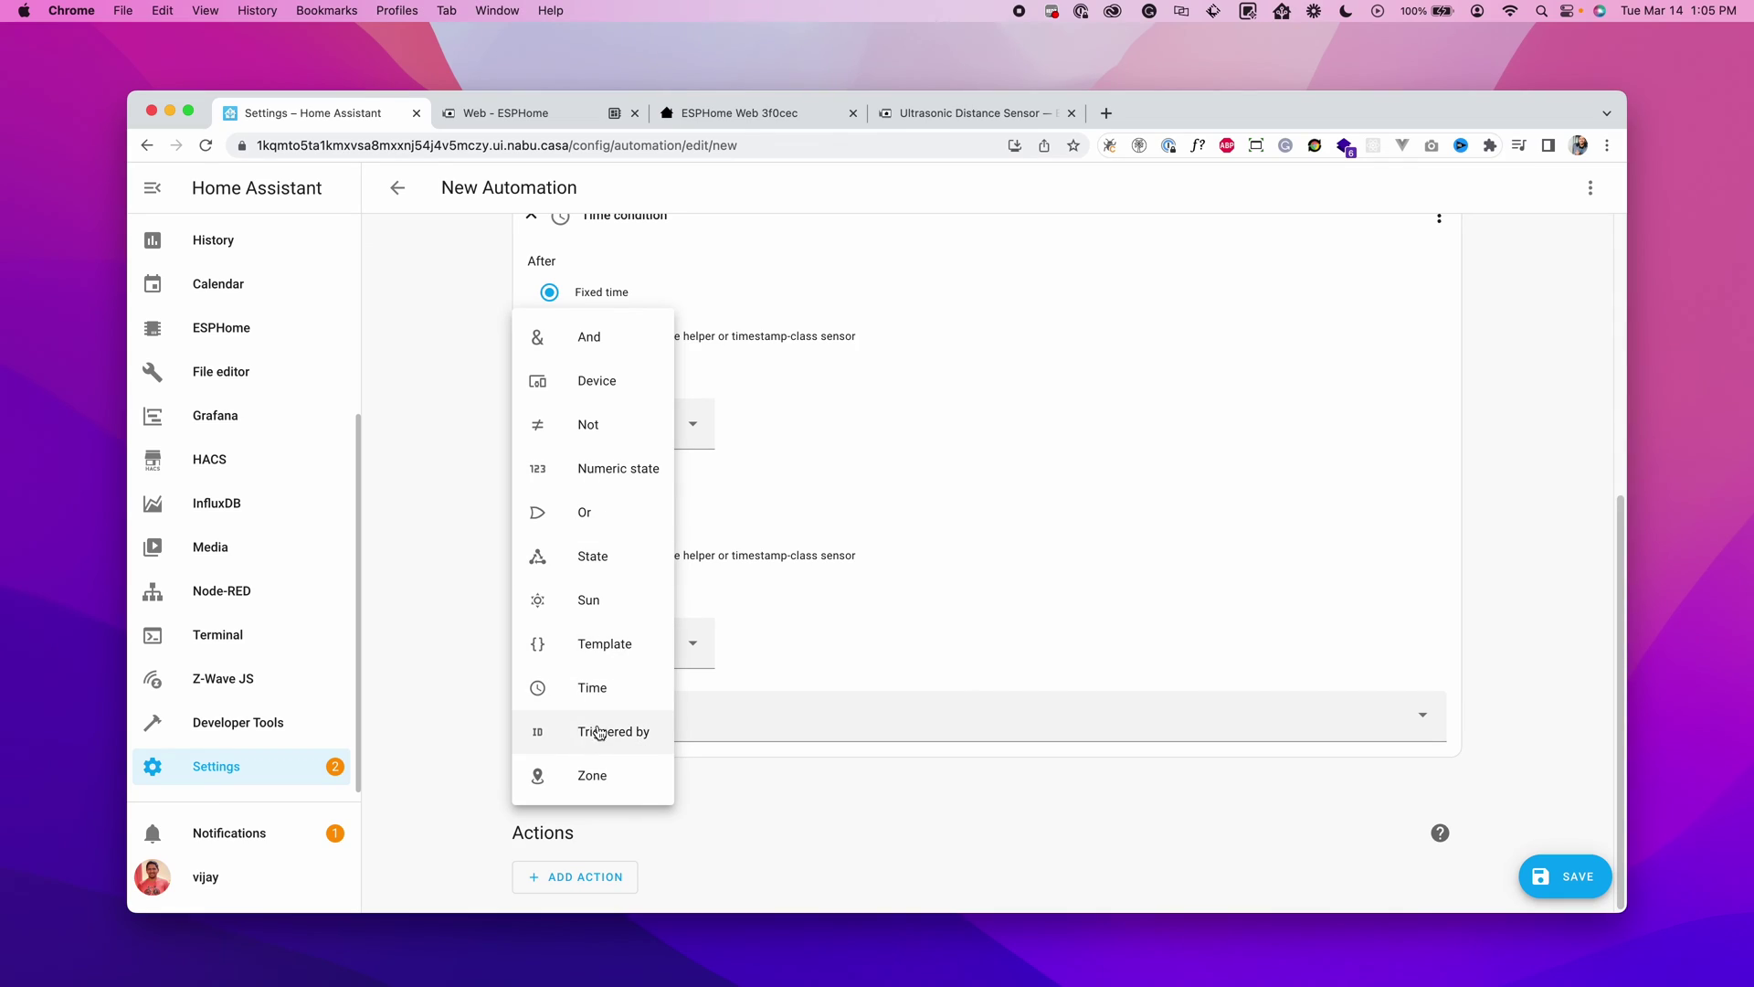
click(597, 380)
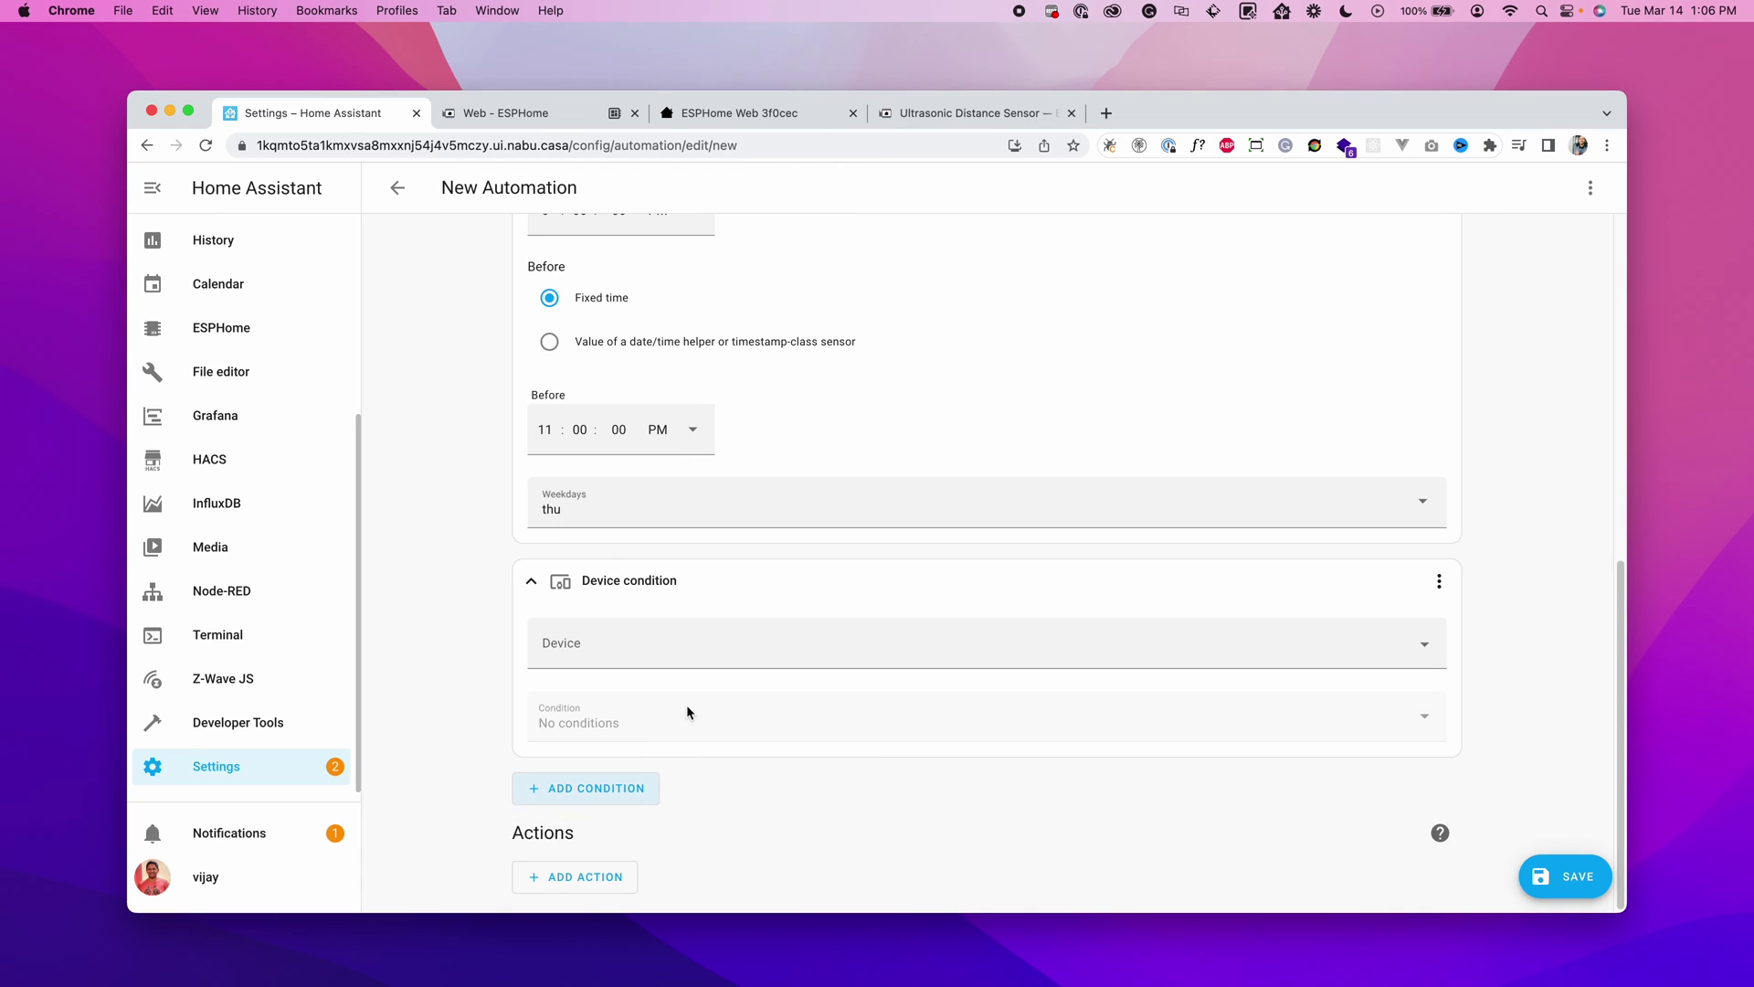
click(629, 656)
text(trash)
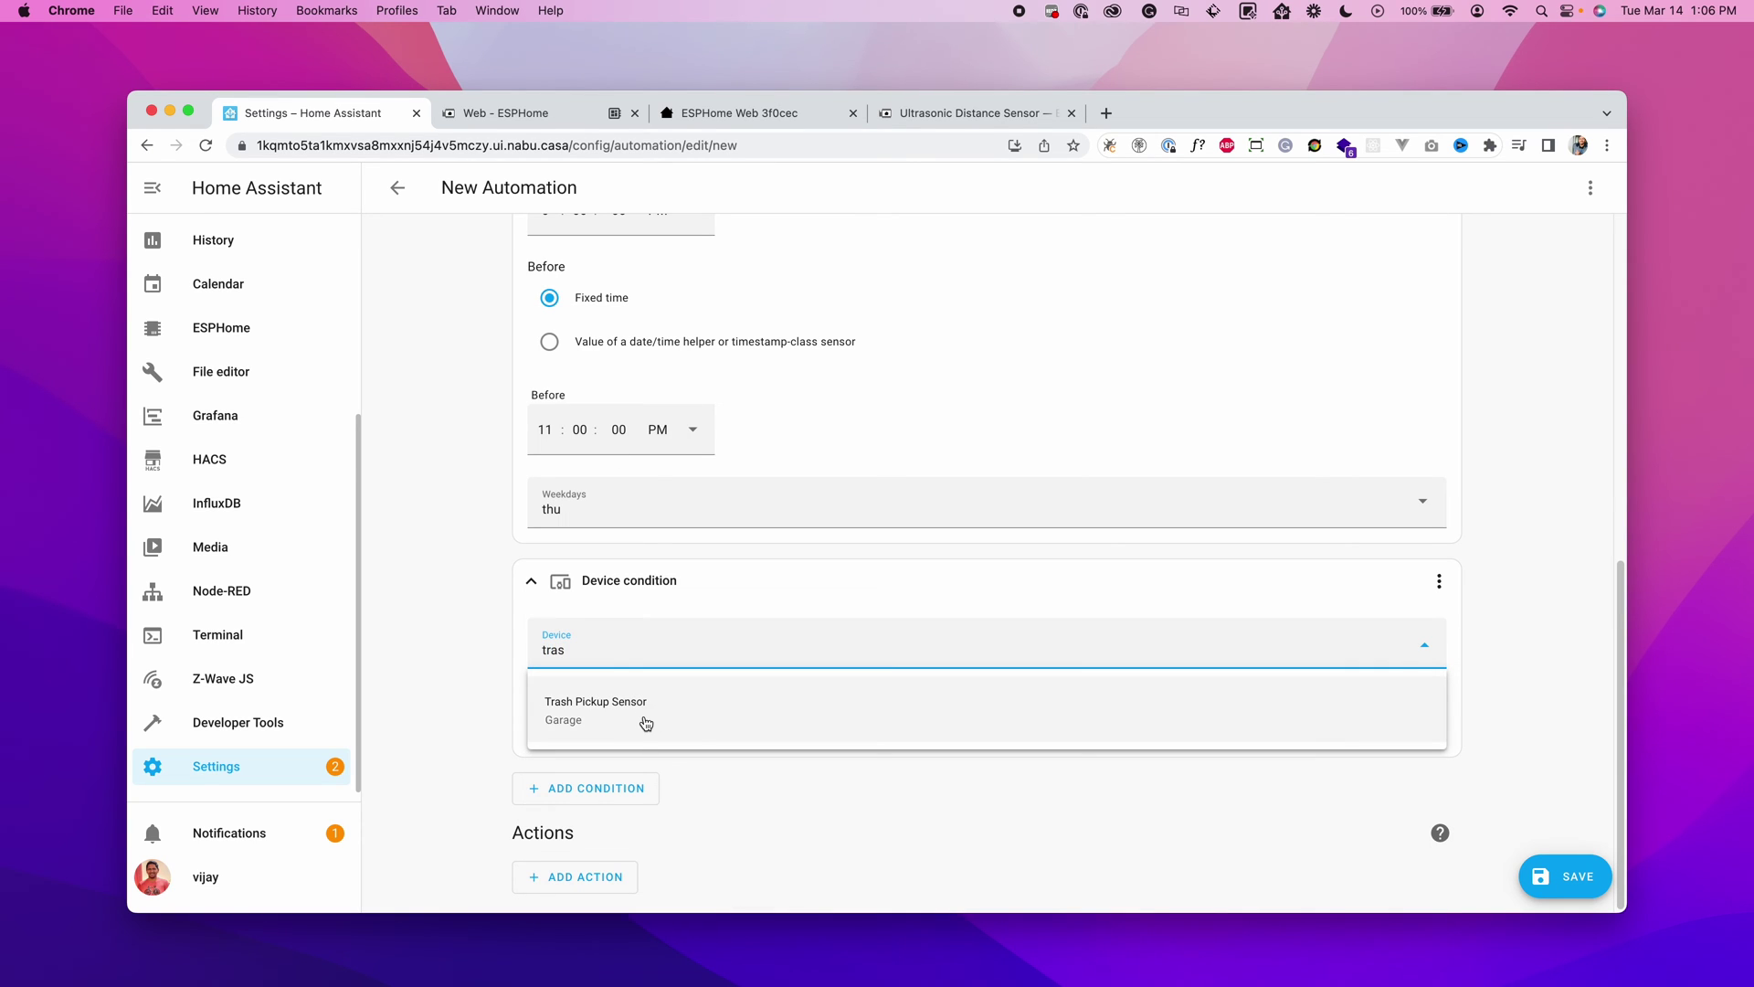
click(626, 713)
scroll(1210, 741, down, 1)
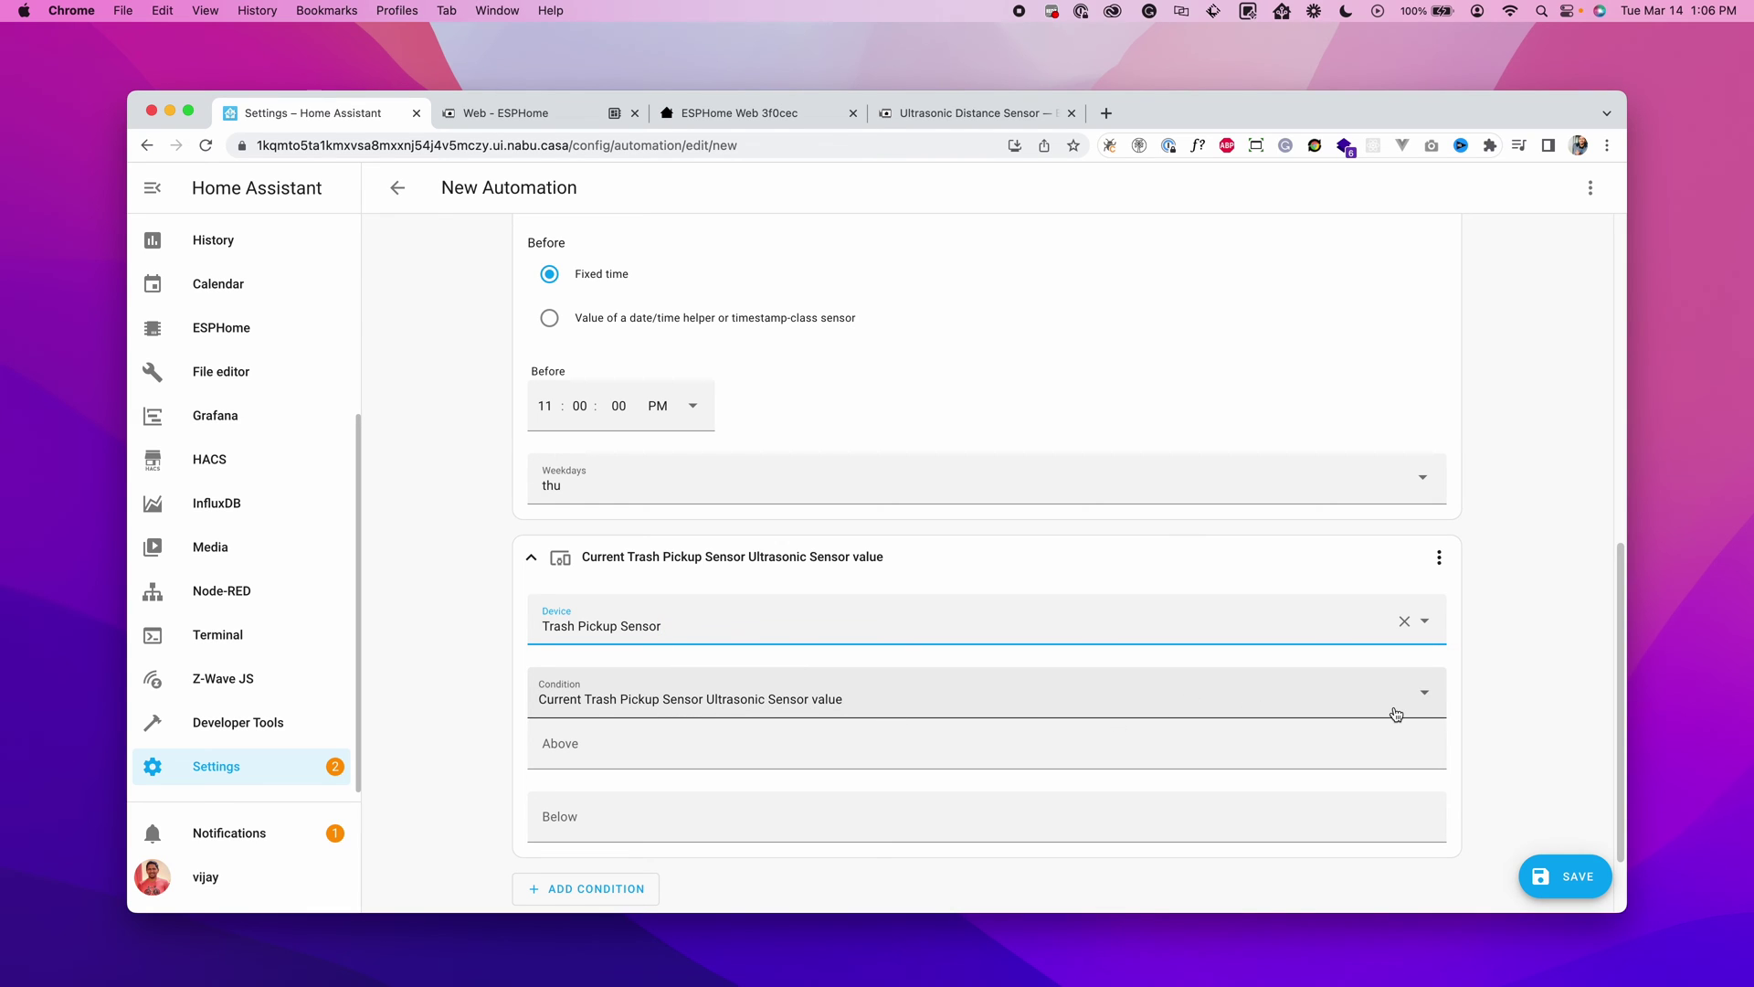
click(686, 816)
text(0.6)
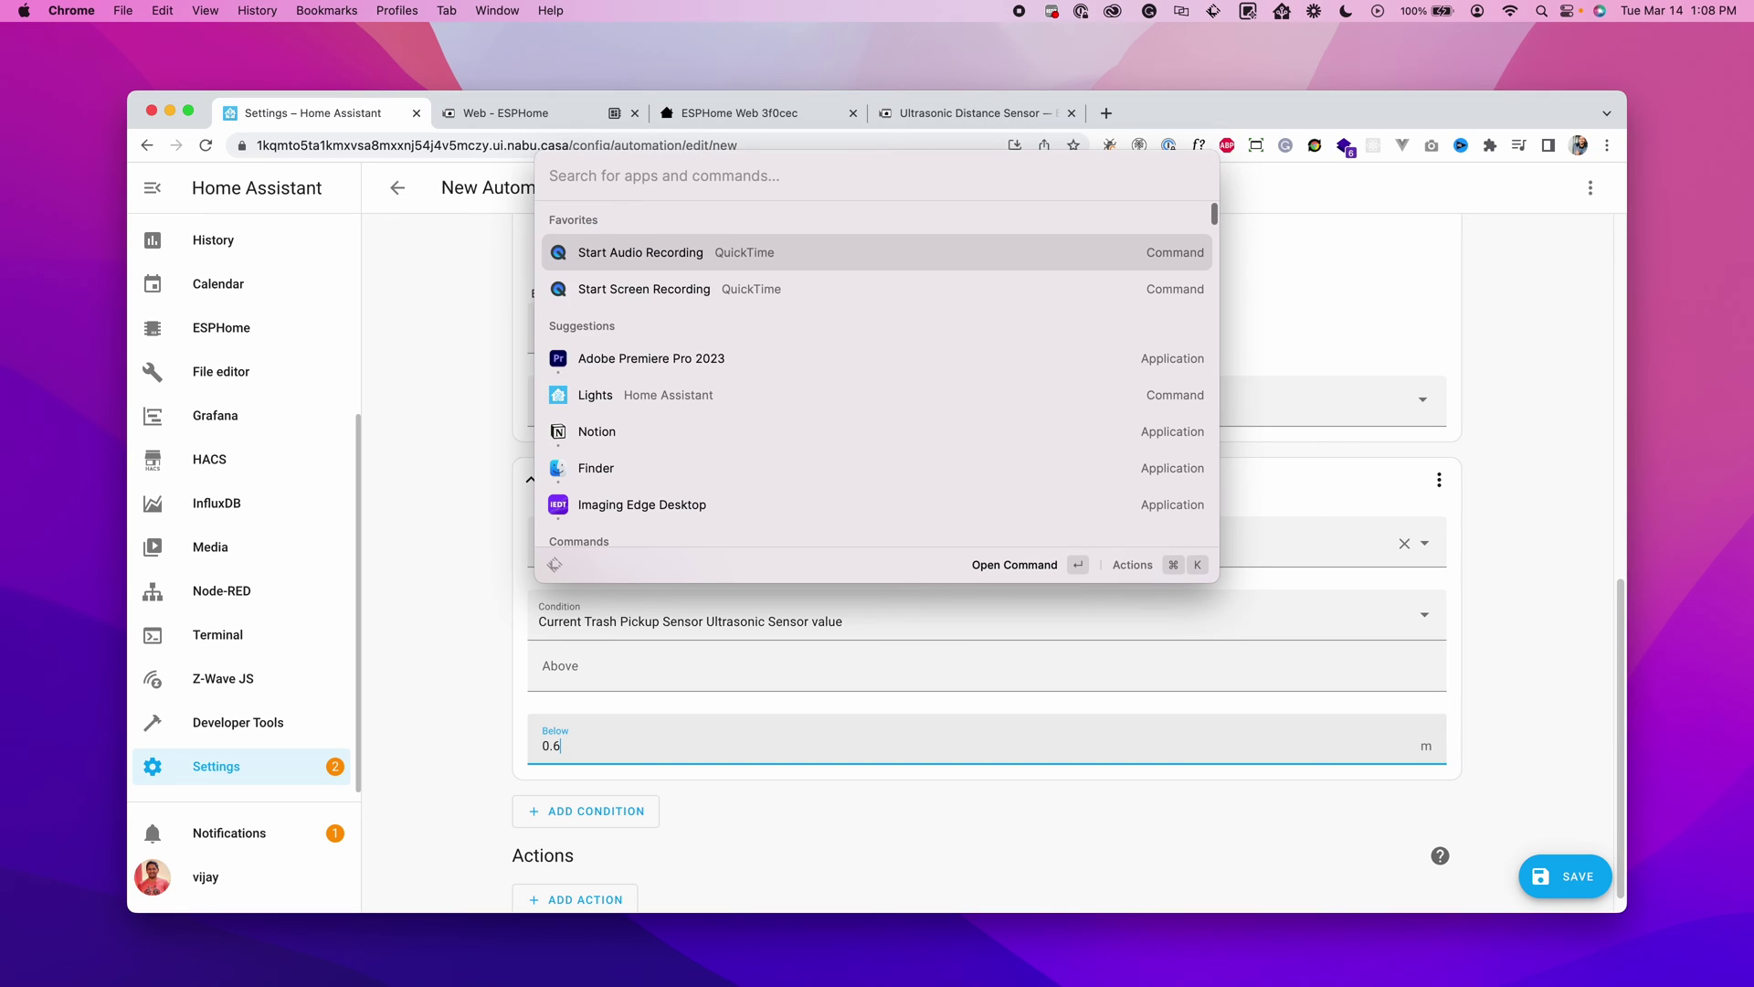
Step: Convert 0.6 m to feet with the launcher's search
text(0.6m feet)
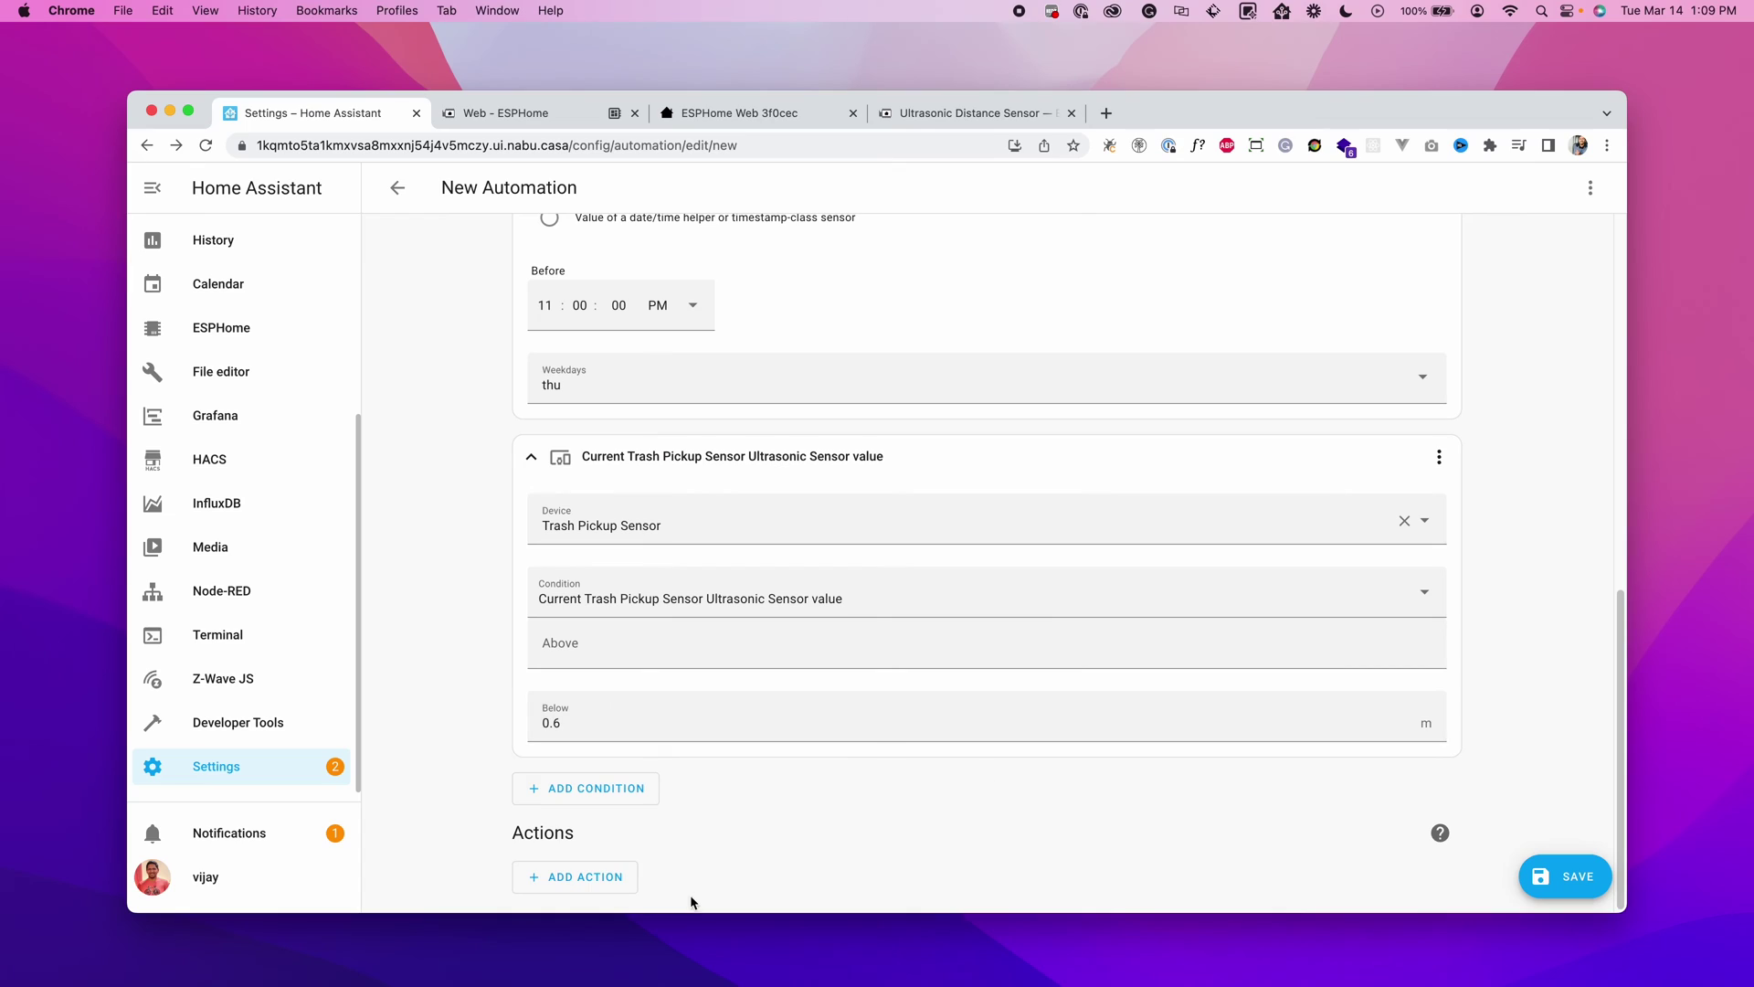
Step: Add a call service action that sends a notification through the mobile app service ending in iphone_2
click(559, 879)
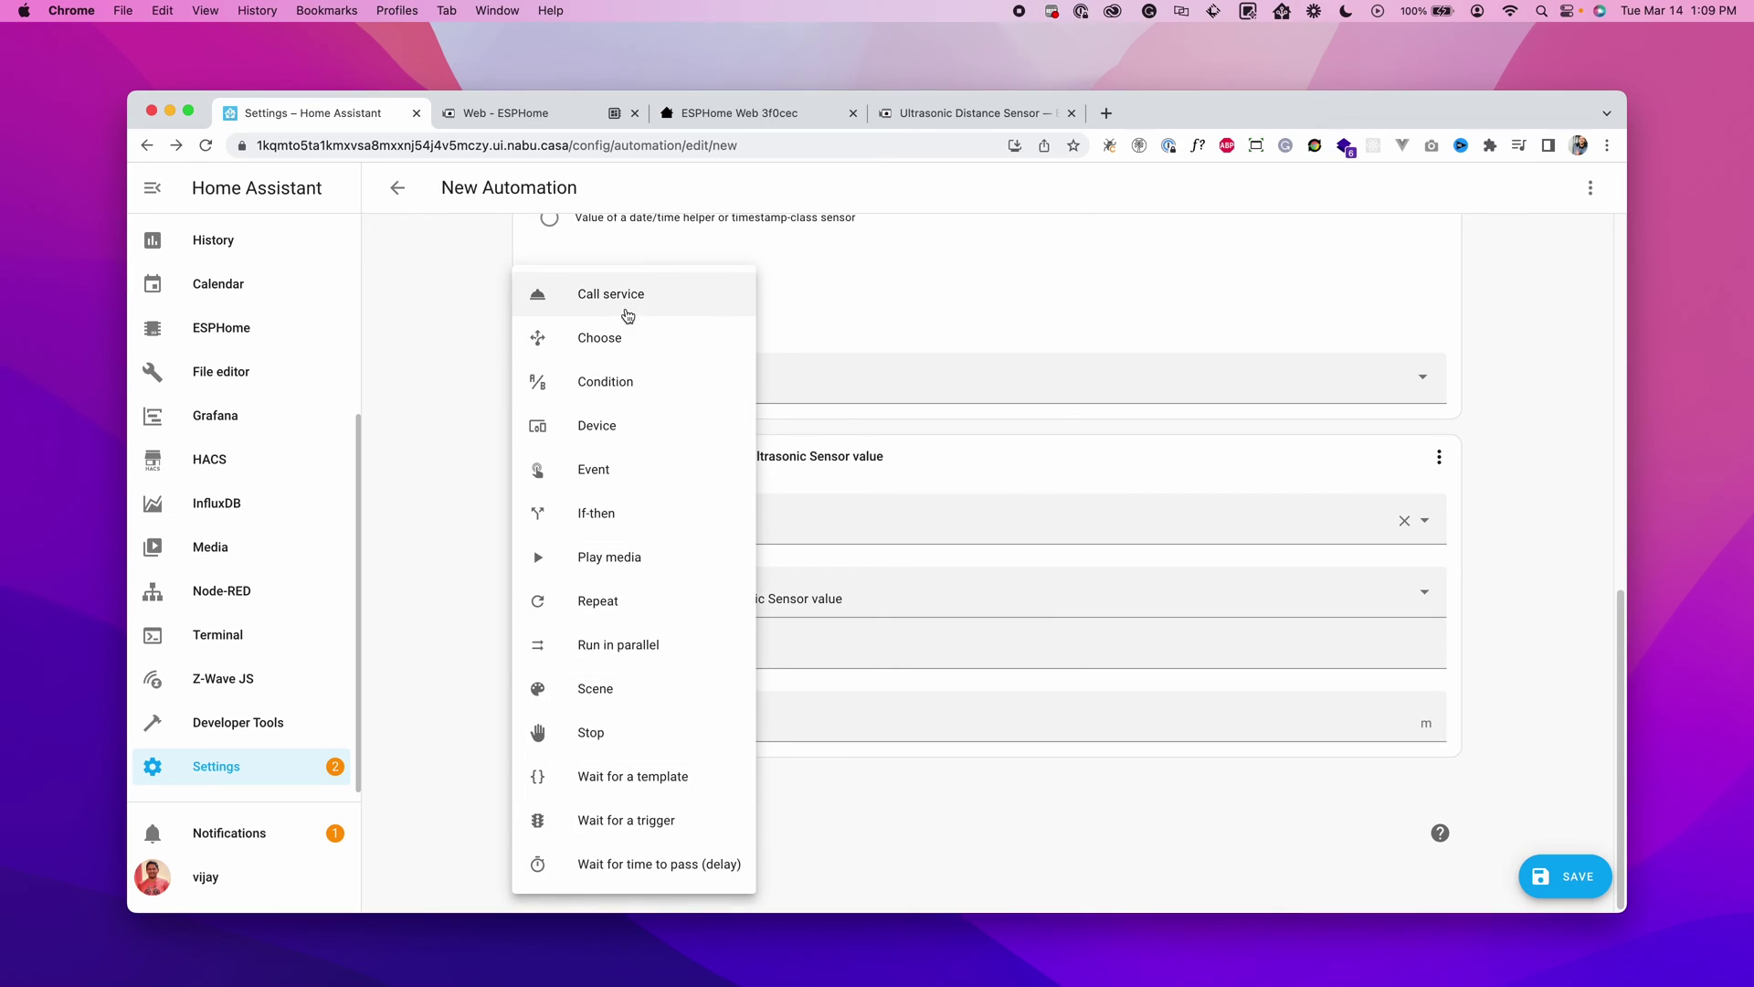
click(627, 316)
click(691, 823)
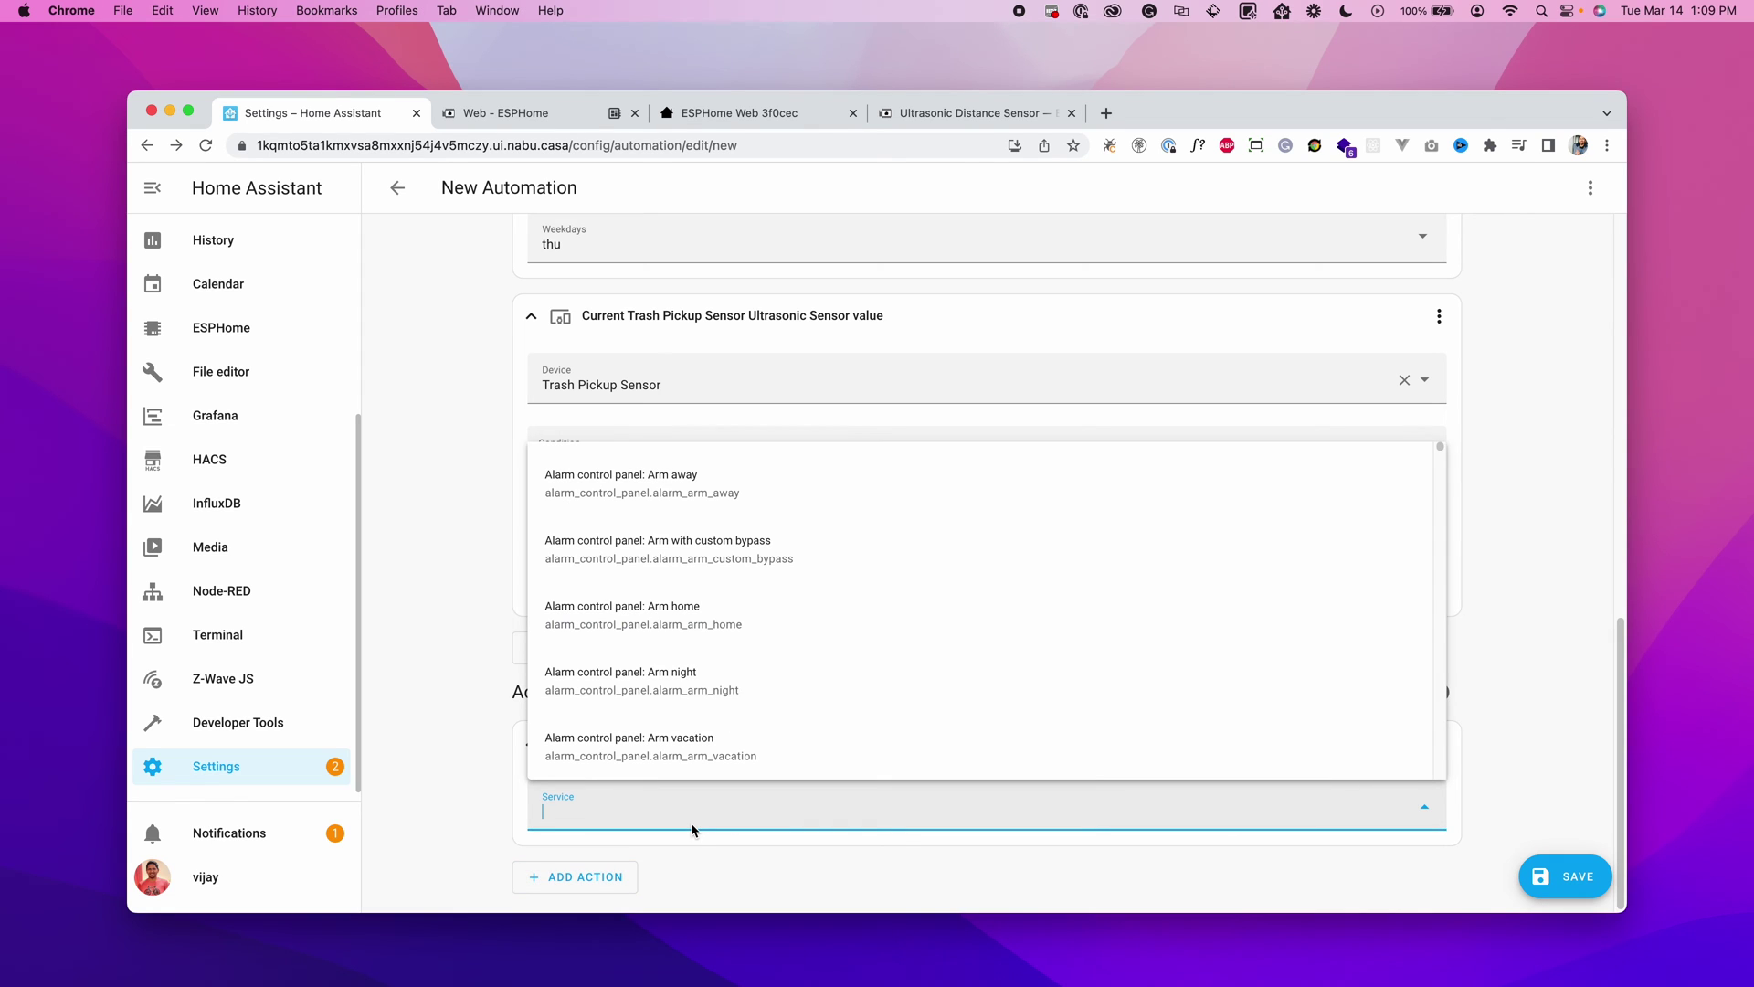
text(iphone)
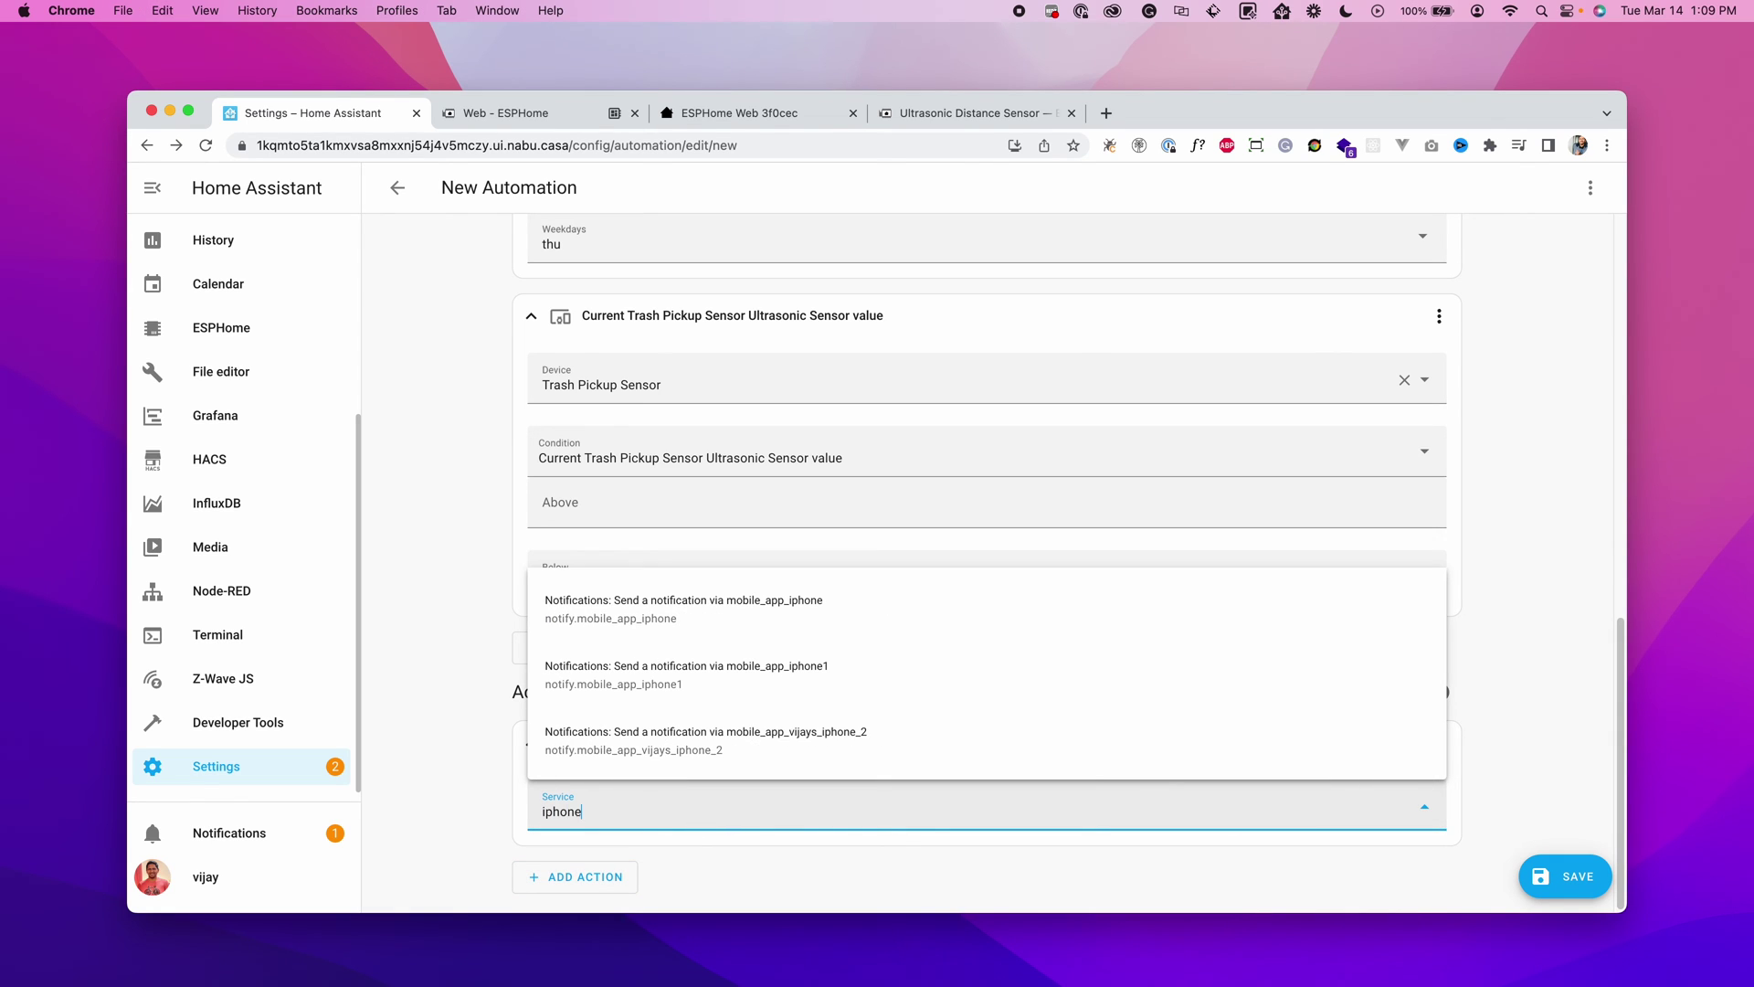
click(633, 759)
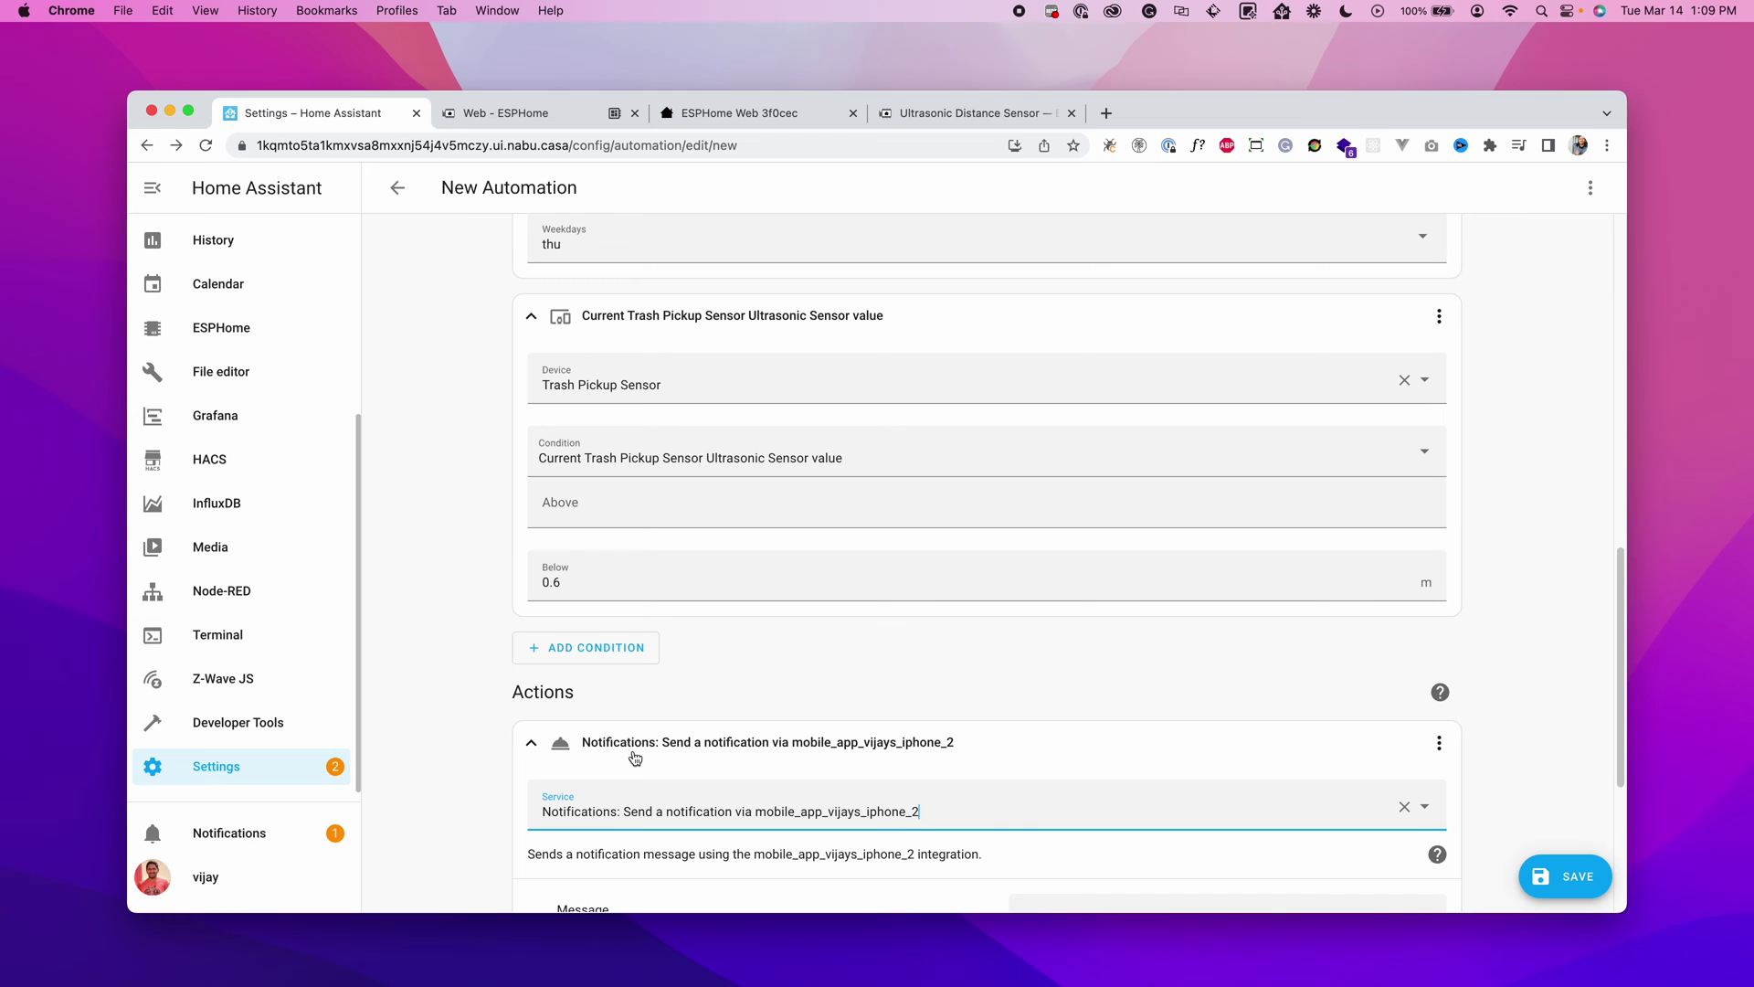
Step: Set the notification's message to "Dude, Don't be lazy and put the trash outside." and enable the title "Trash Pickup Notification."
scroll(645, 737, down, 5)
key(Tab)
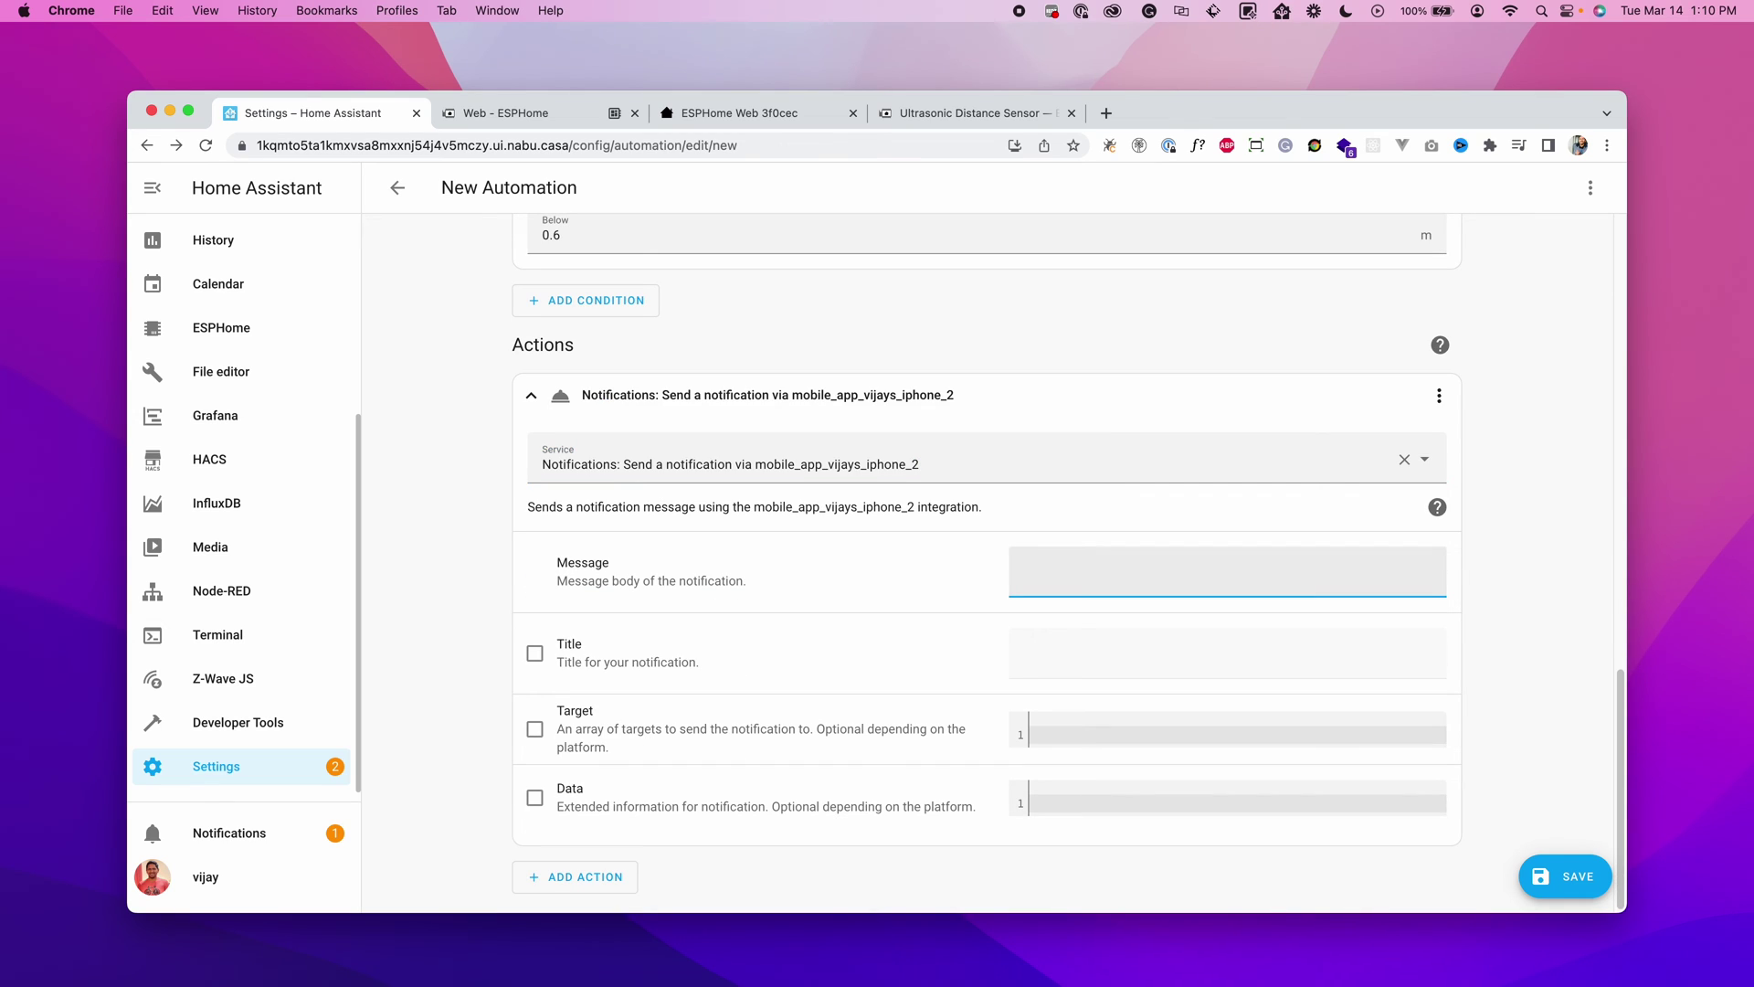
text(Dude, Don't be lazy and put the trash outside.)
key(super+a)
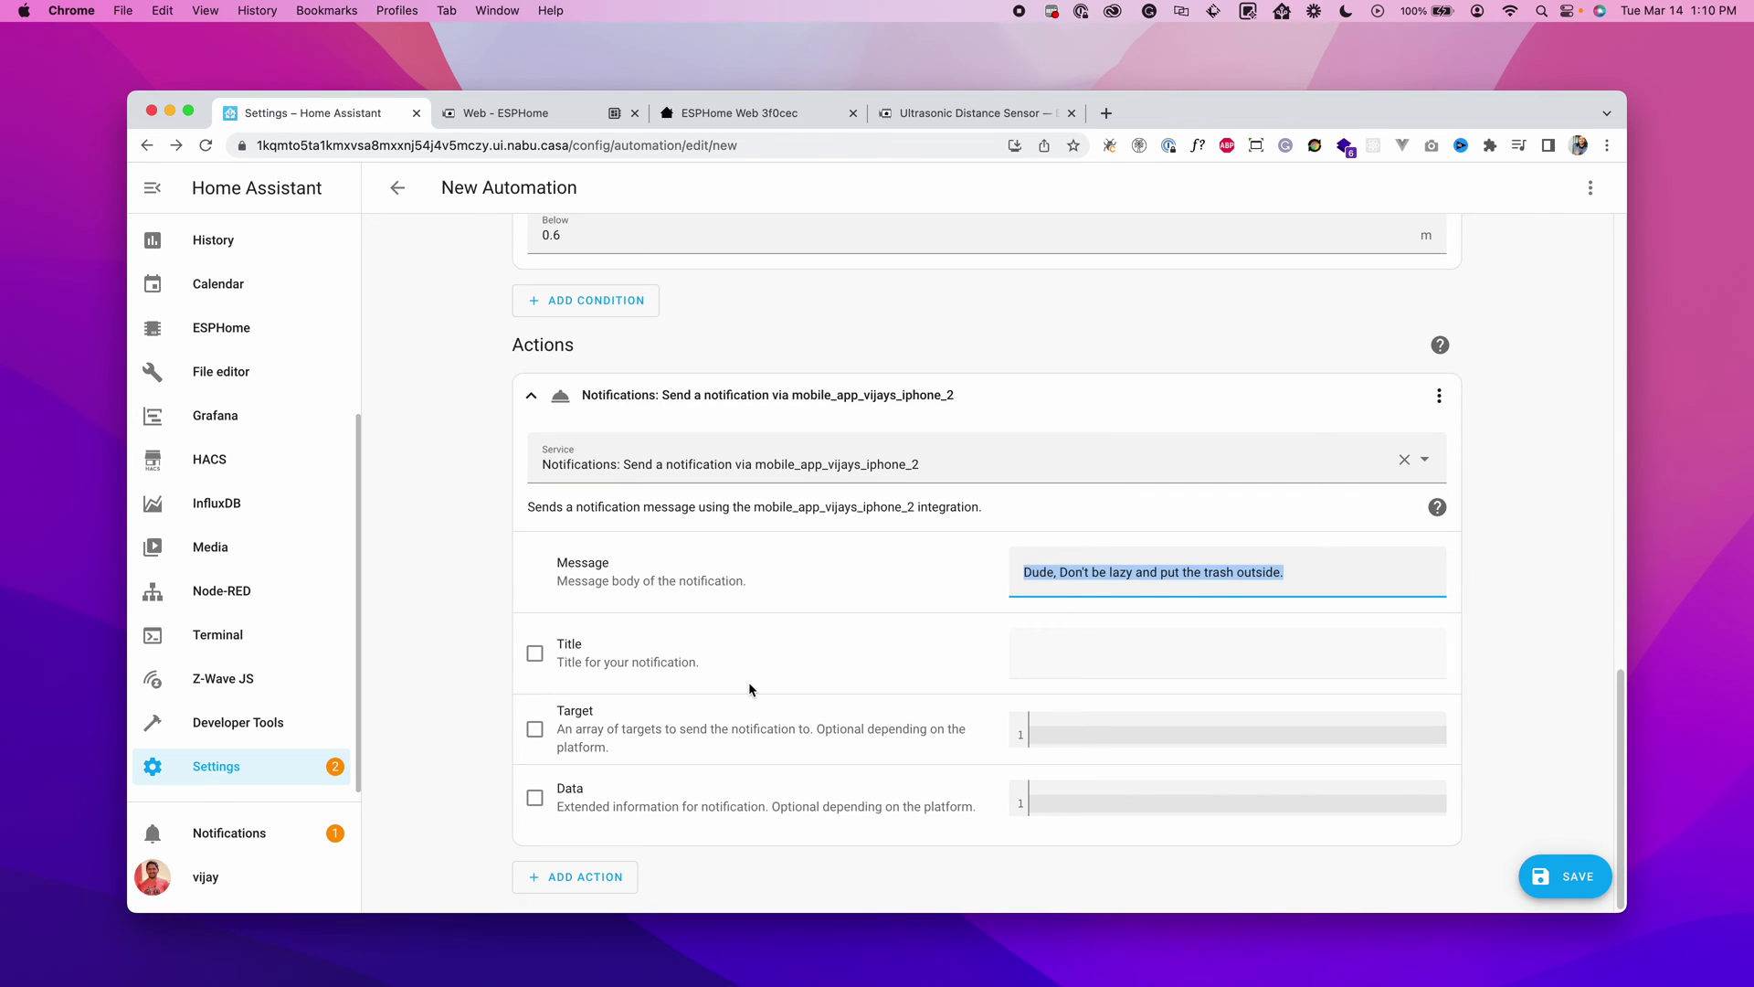
click(534, 654)
click(1266, 651)
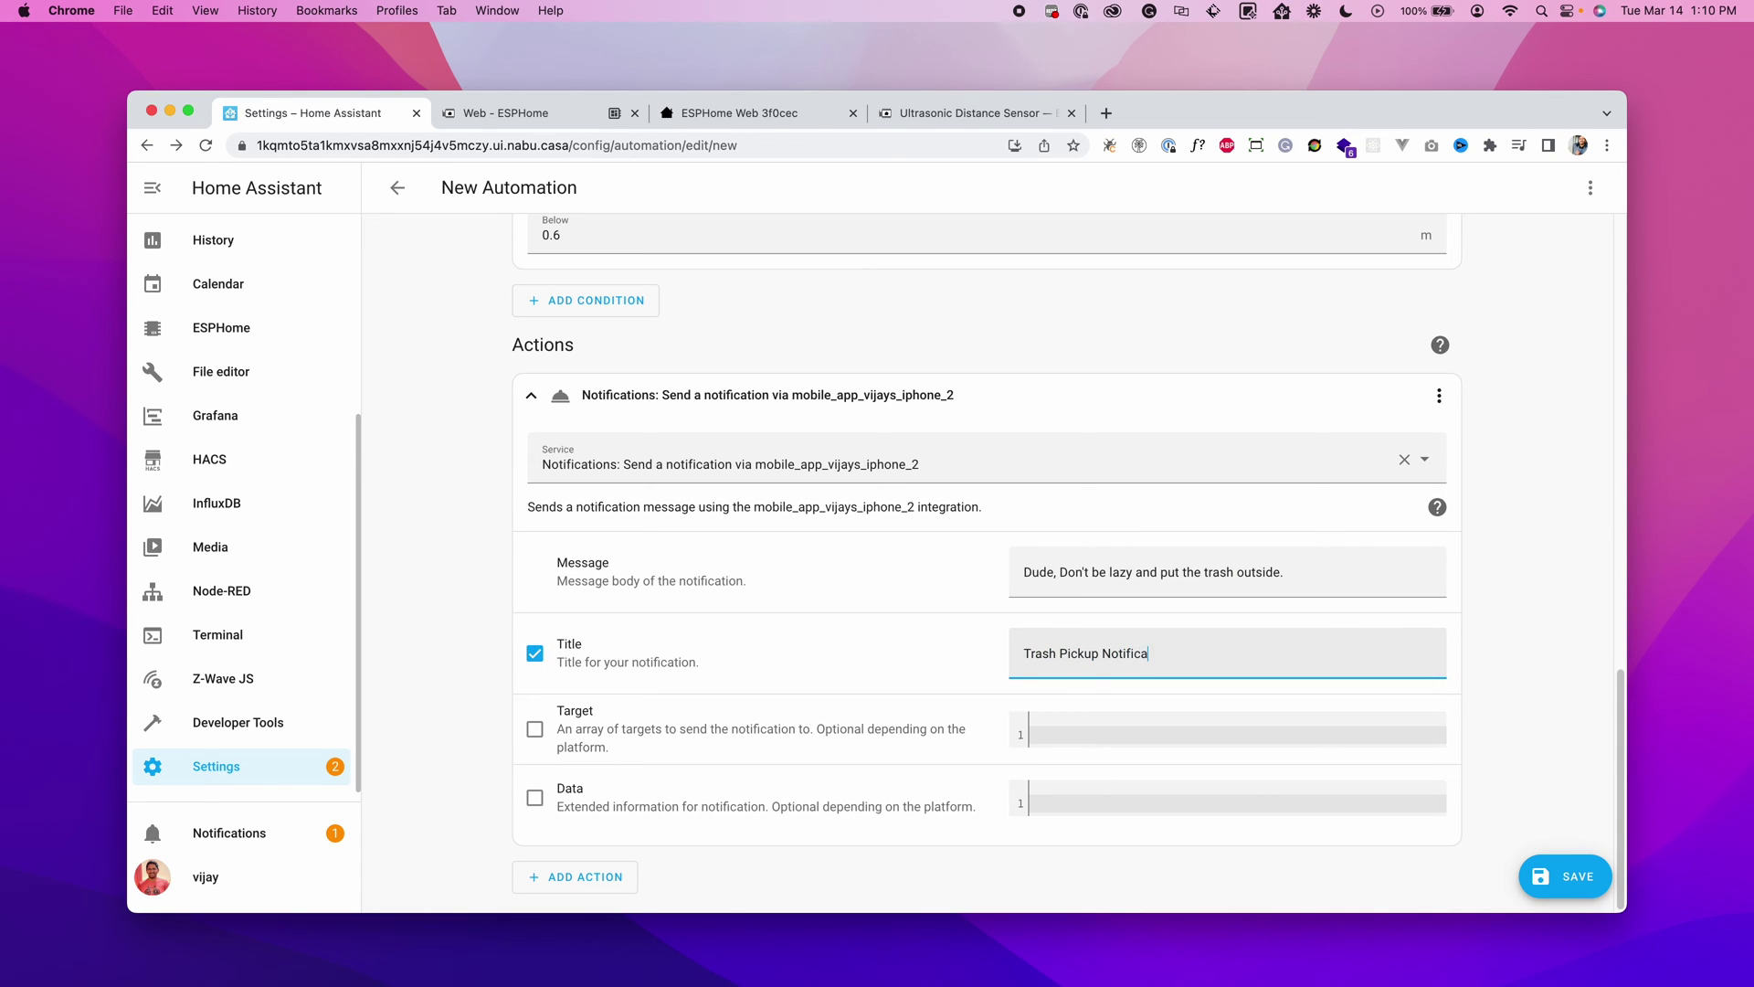
click(1509, 364)
Step: Add Tuesday to the time condition's weekdays and set its after time to 6:00:00 AM
scroll(1508, 363, up, 1)
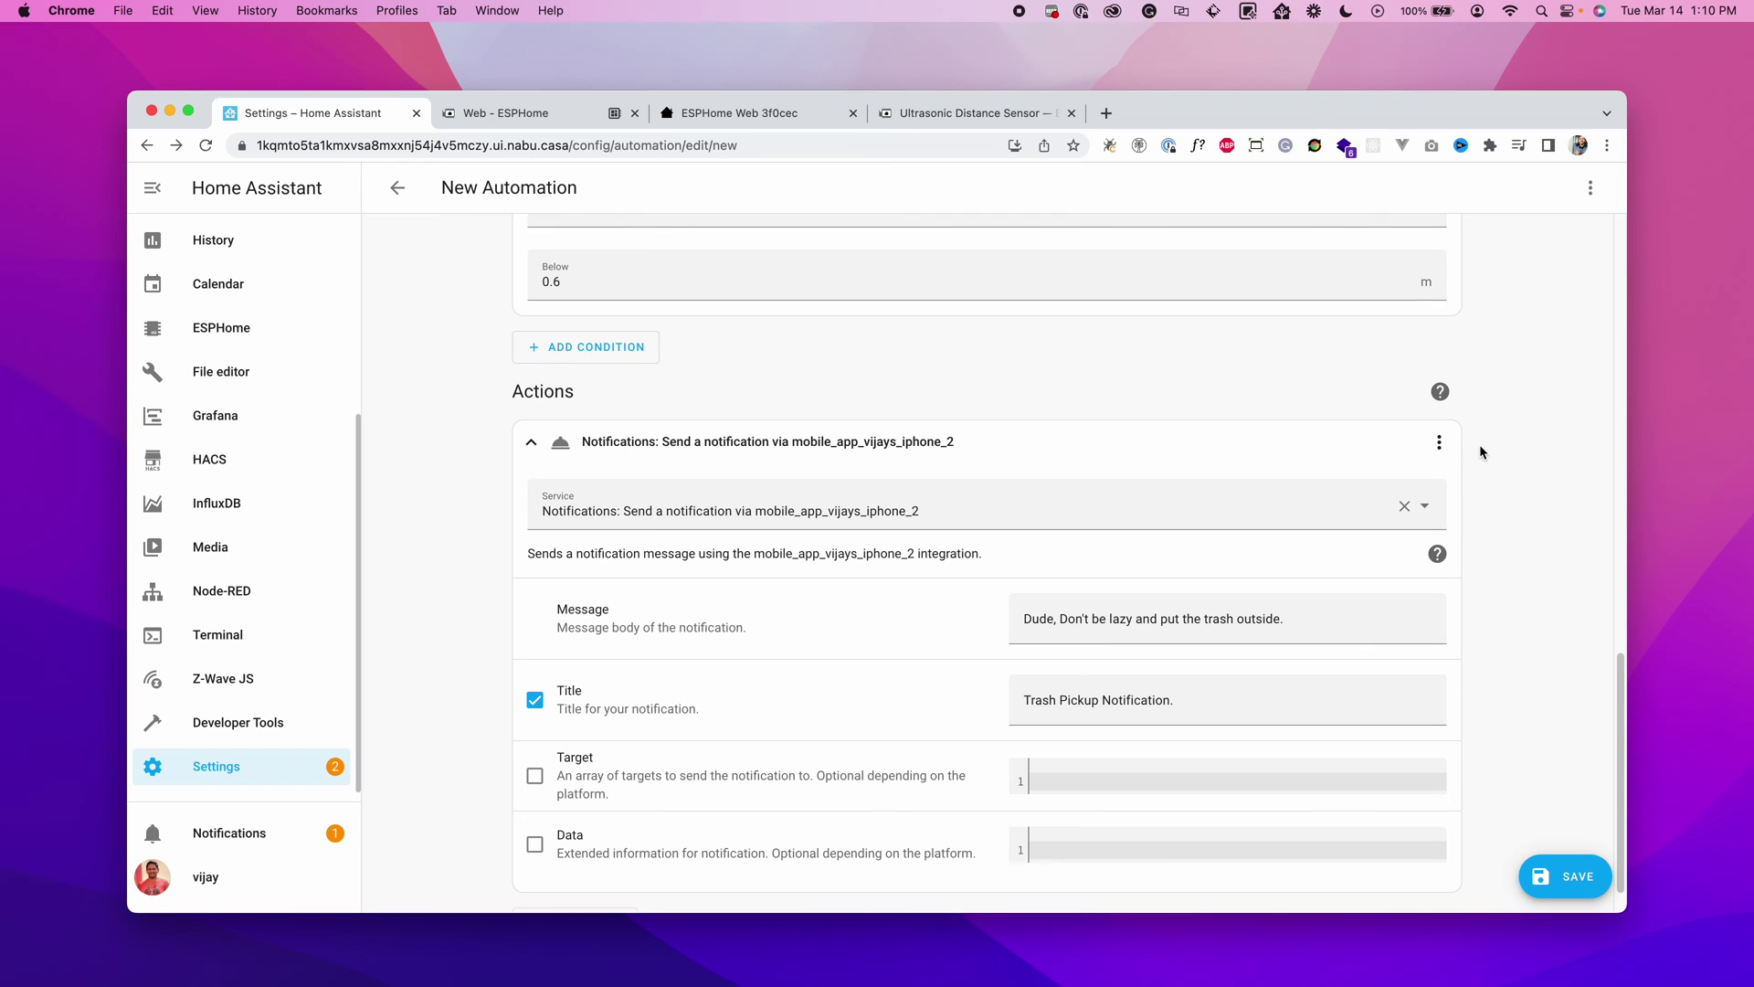
scroll(1479, 444, up, 12)
scroll(1479, 445, up, 3)
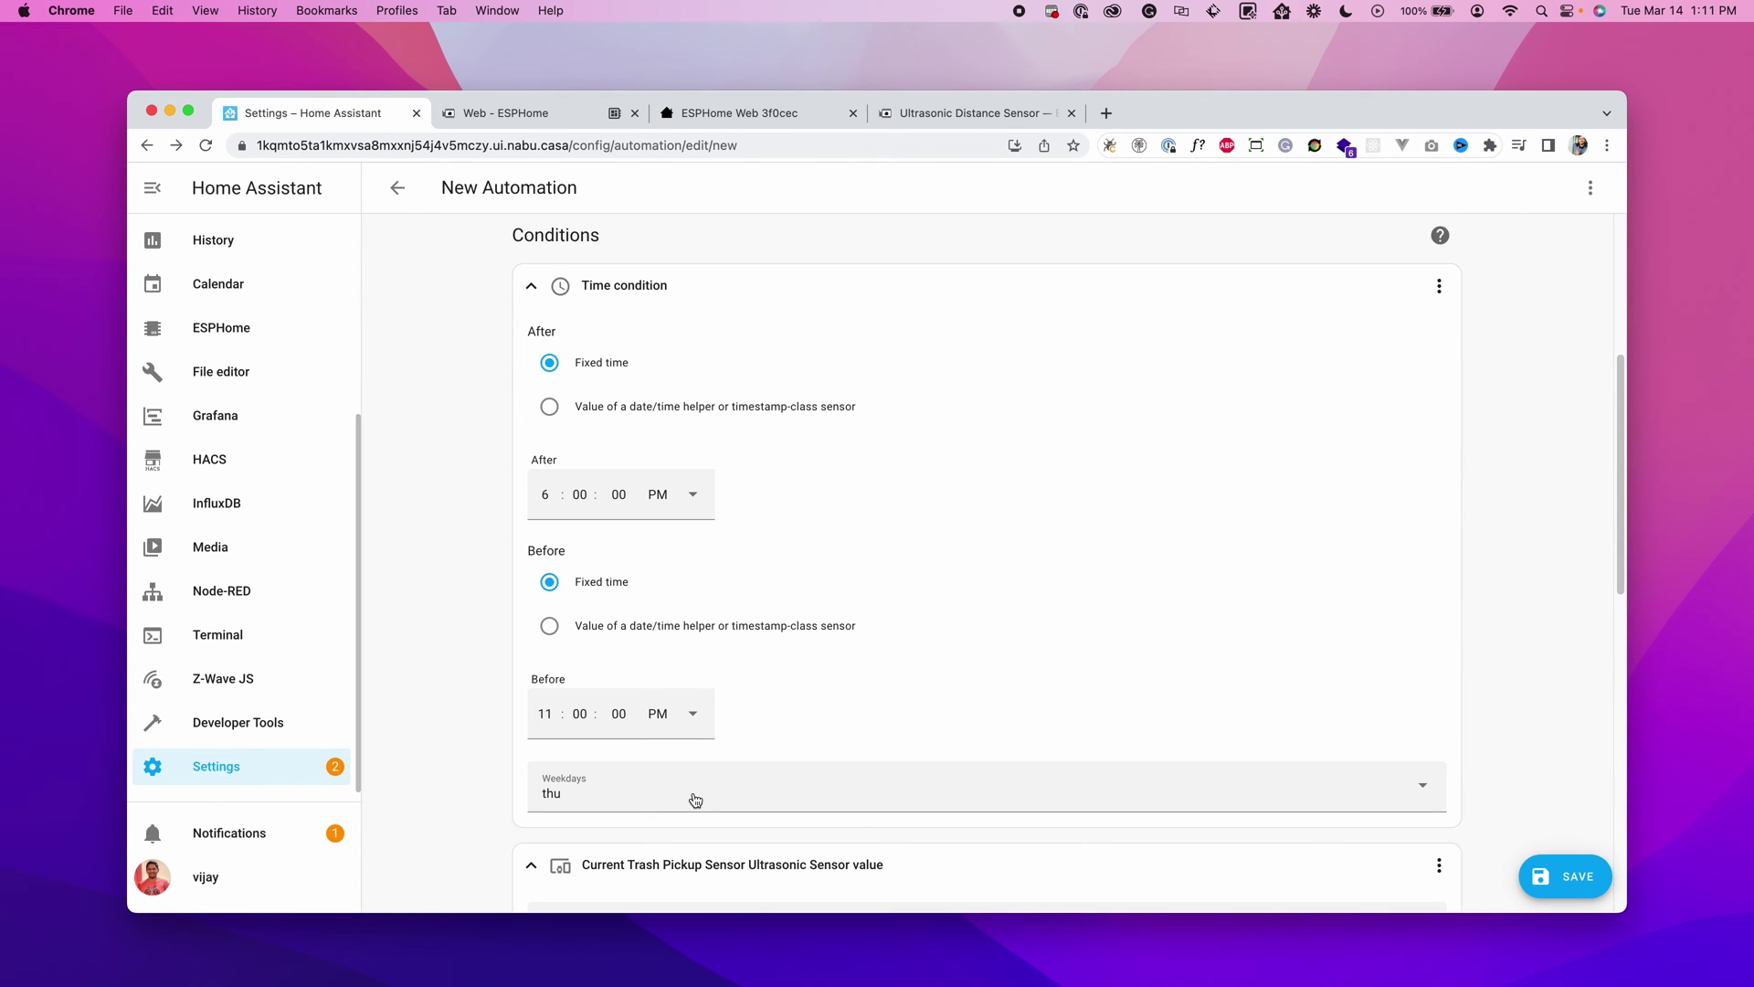
click(695, 798)
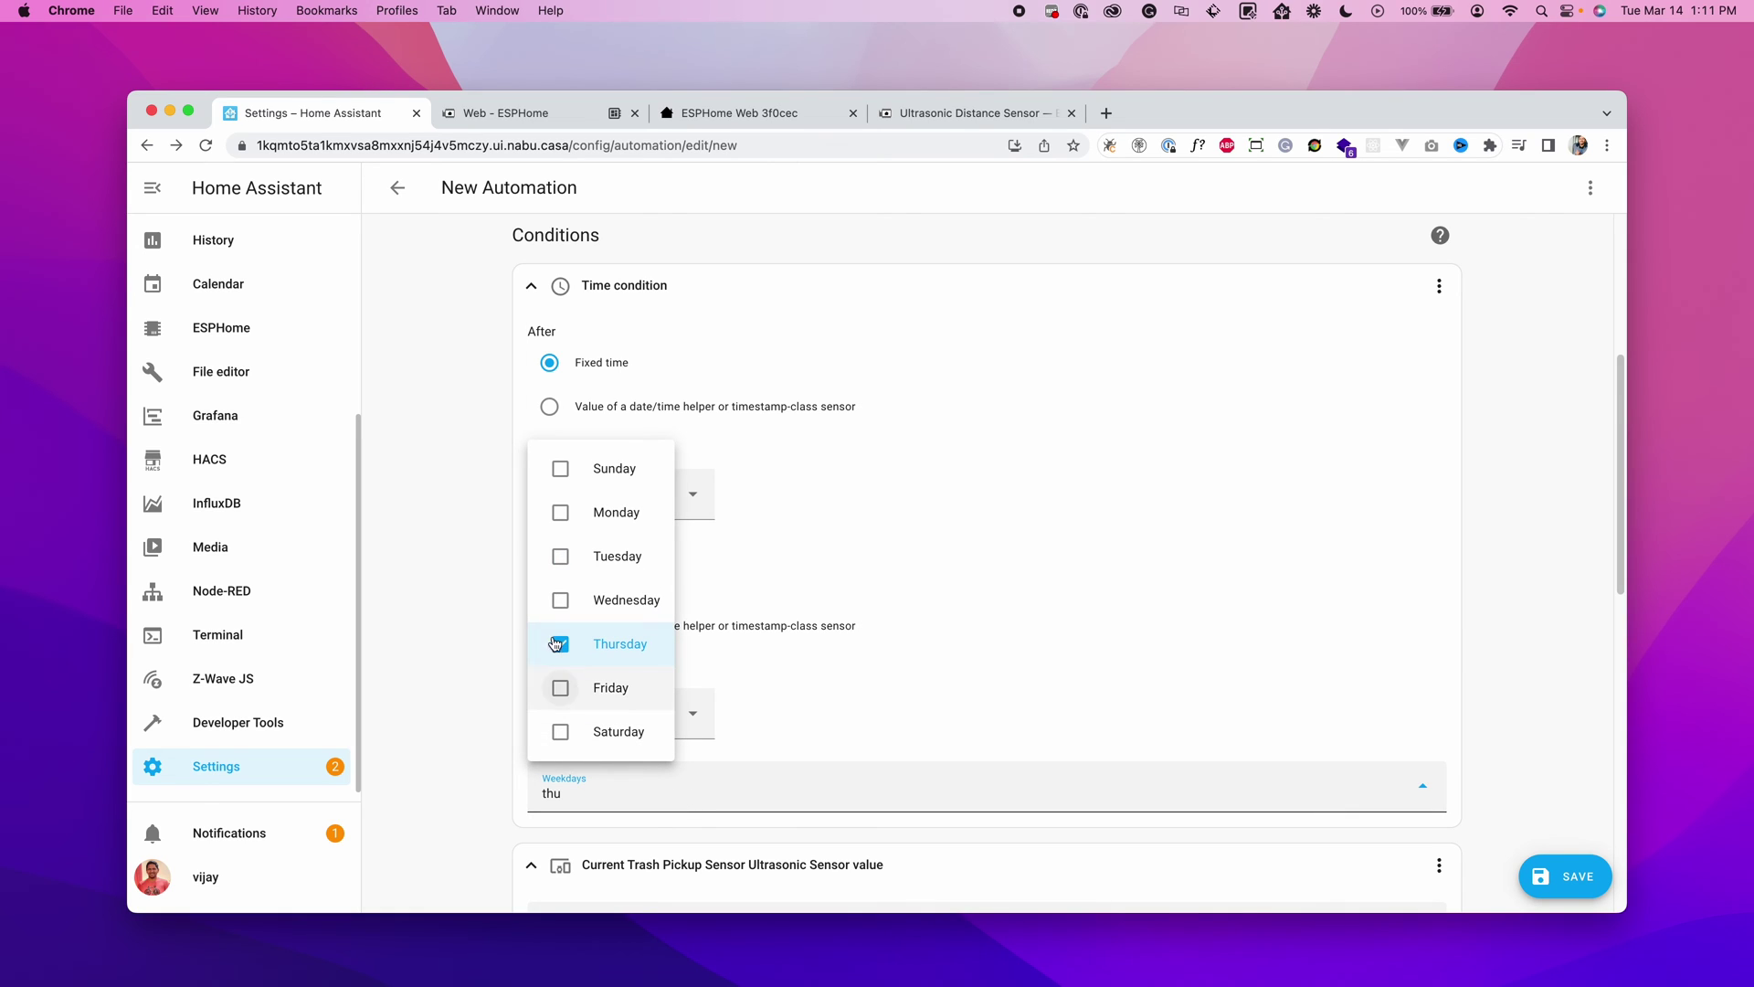
click(561, 559)
click(775, 572)
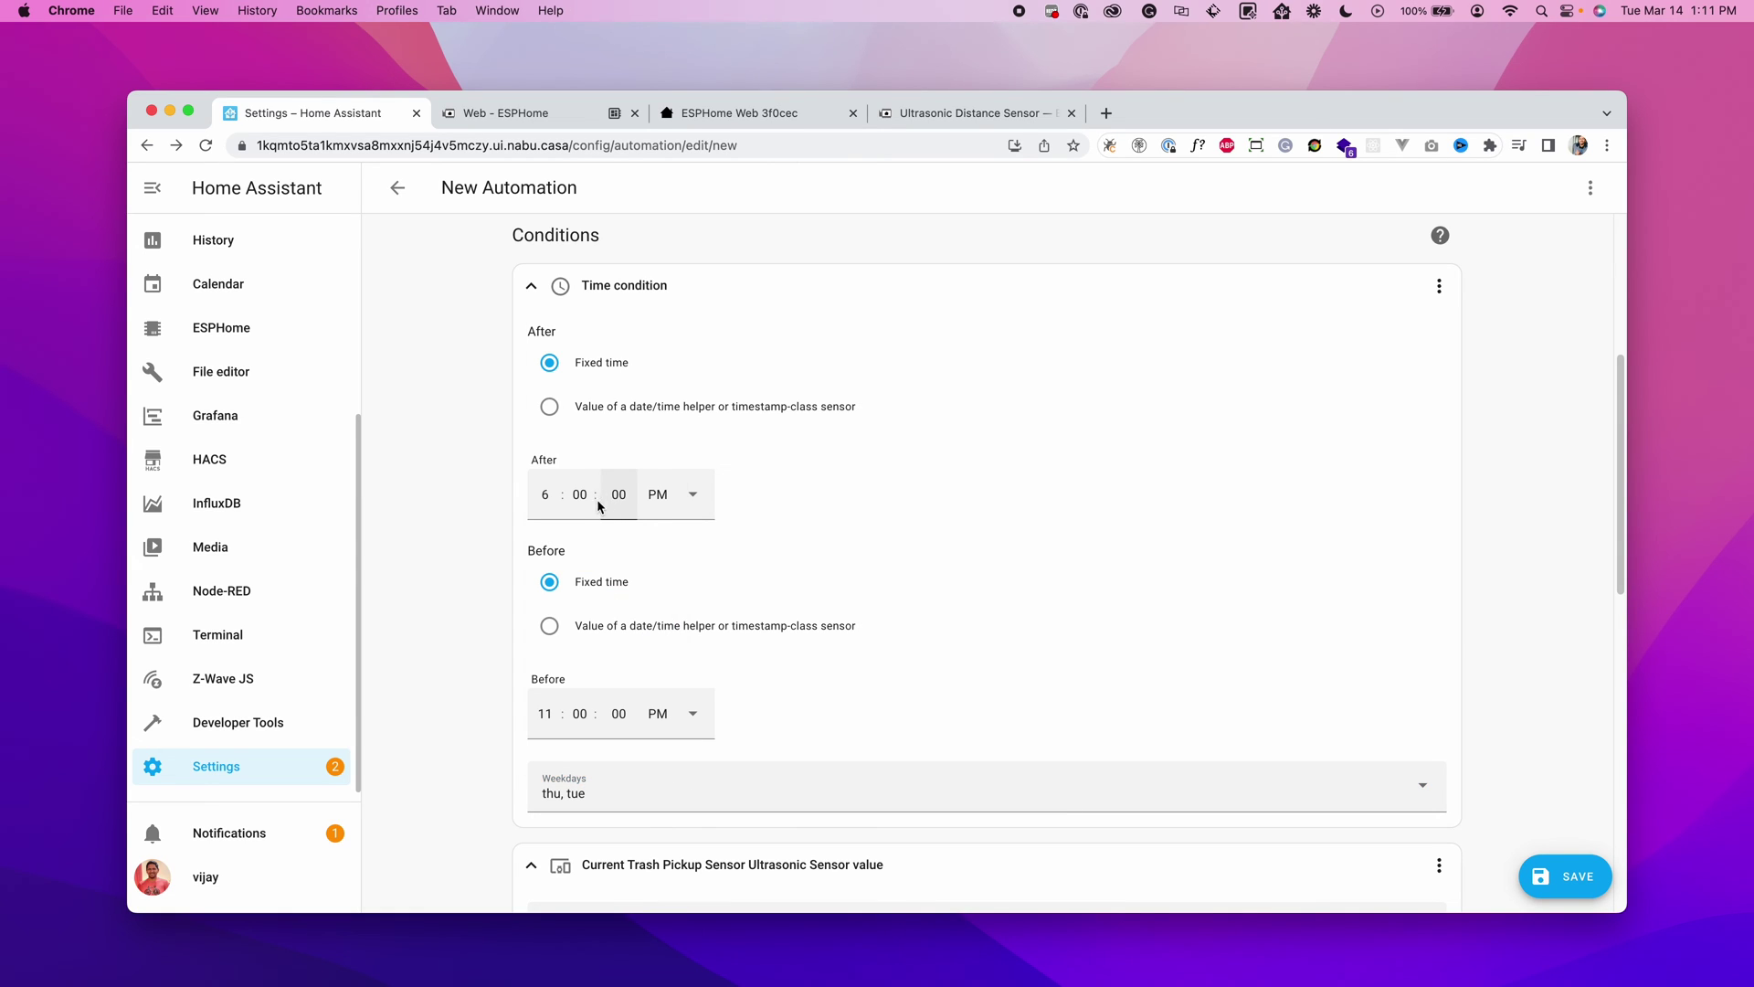
click(658, 495)
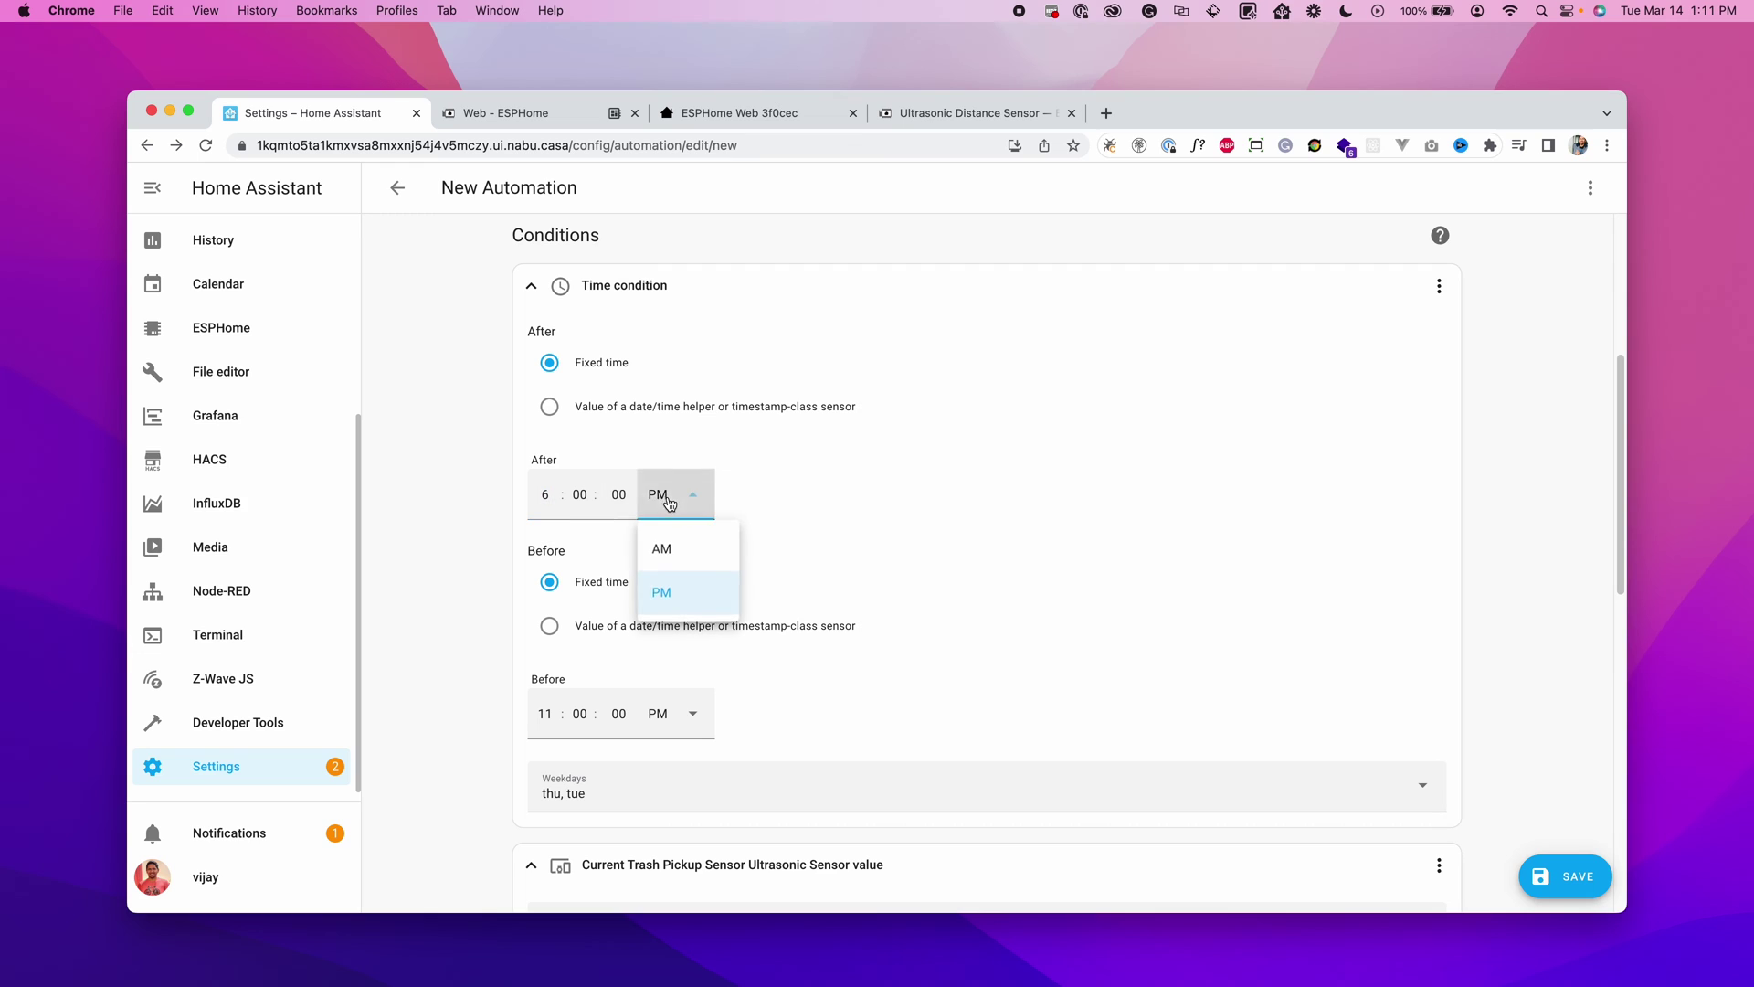
click(665, 548)
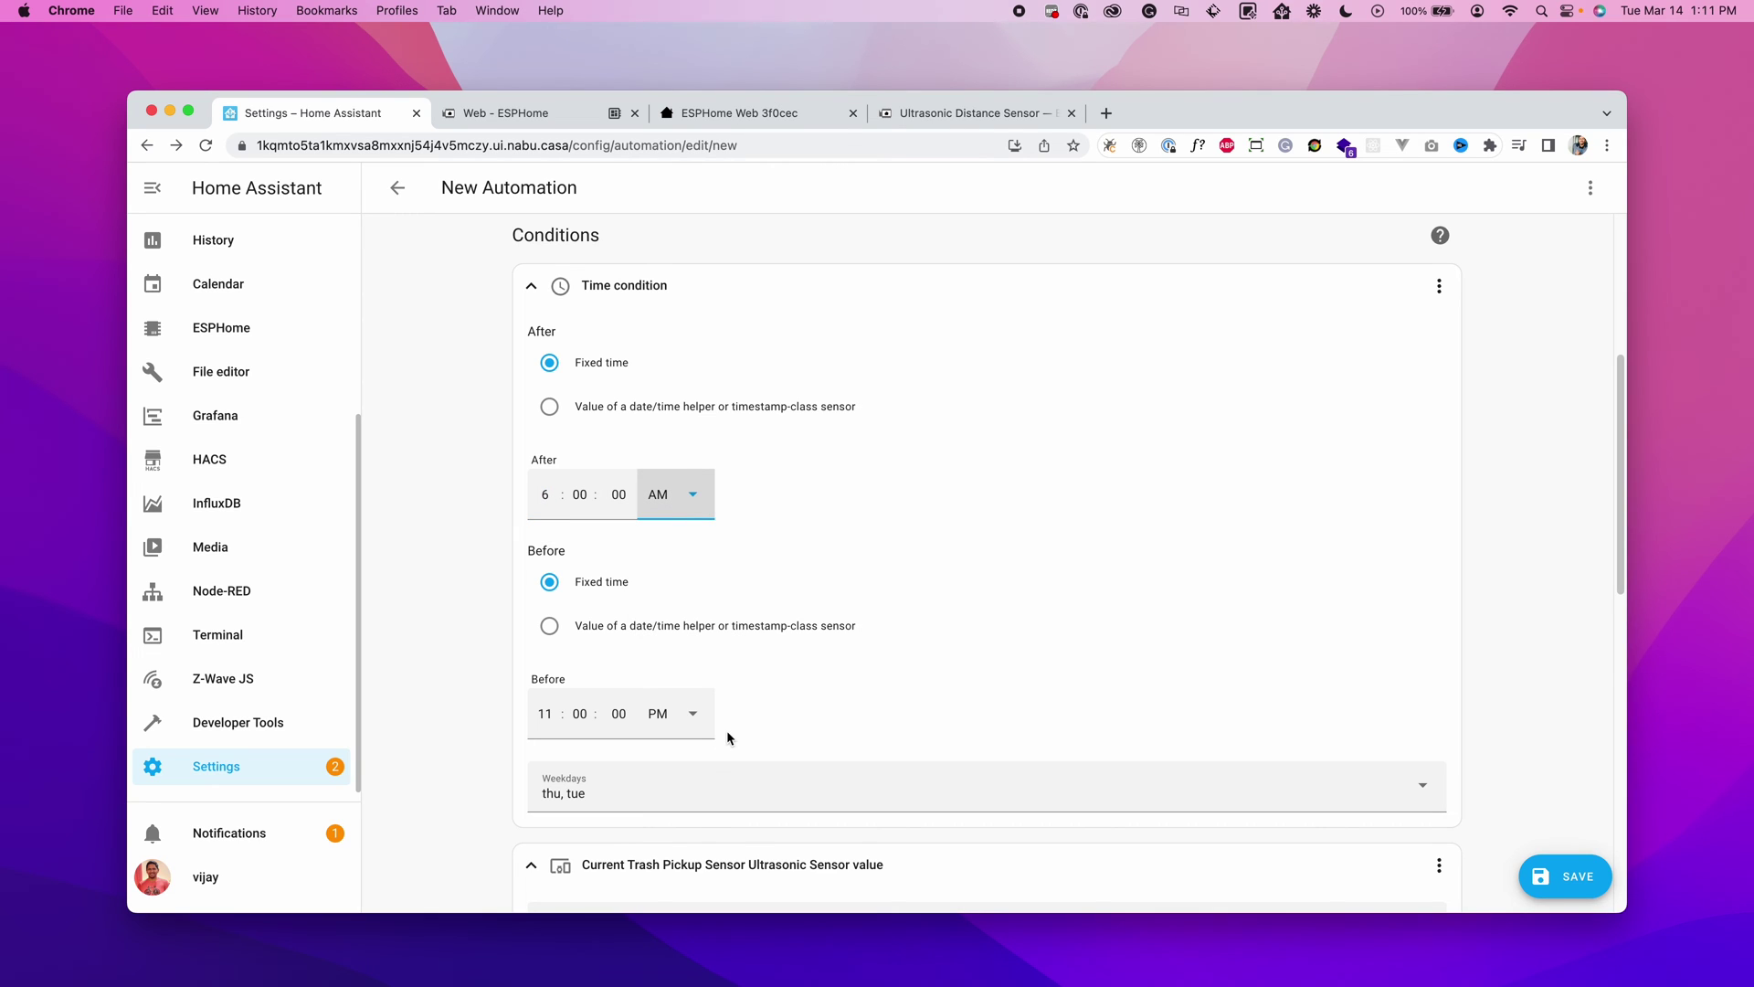
Step: Test the time condition
scroll(727, 735, down, 1)
scroll(1299, 402, up, 1)
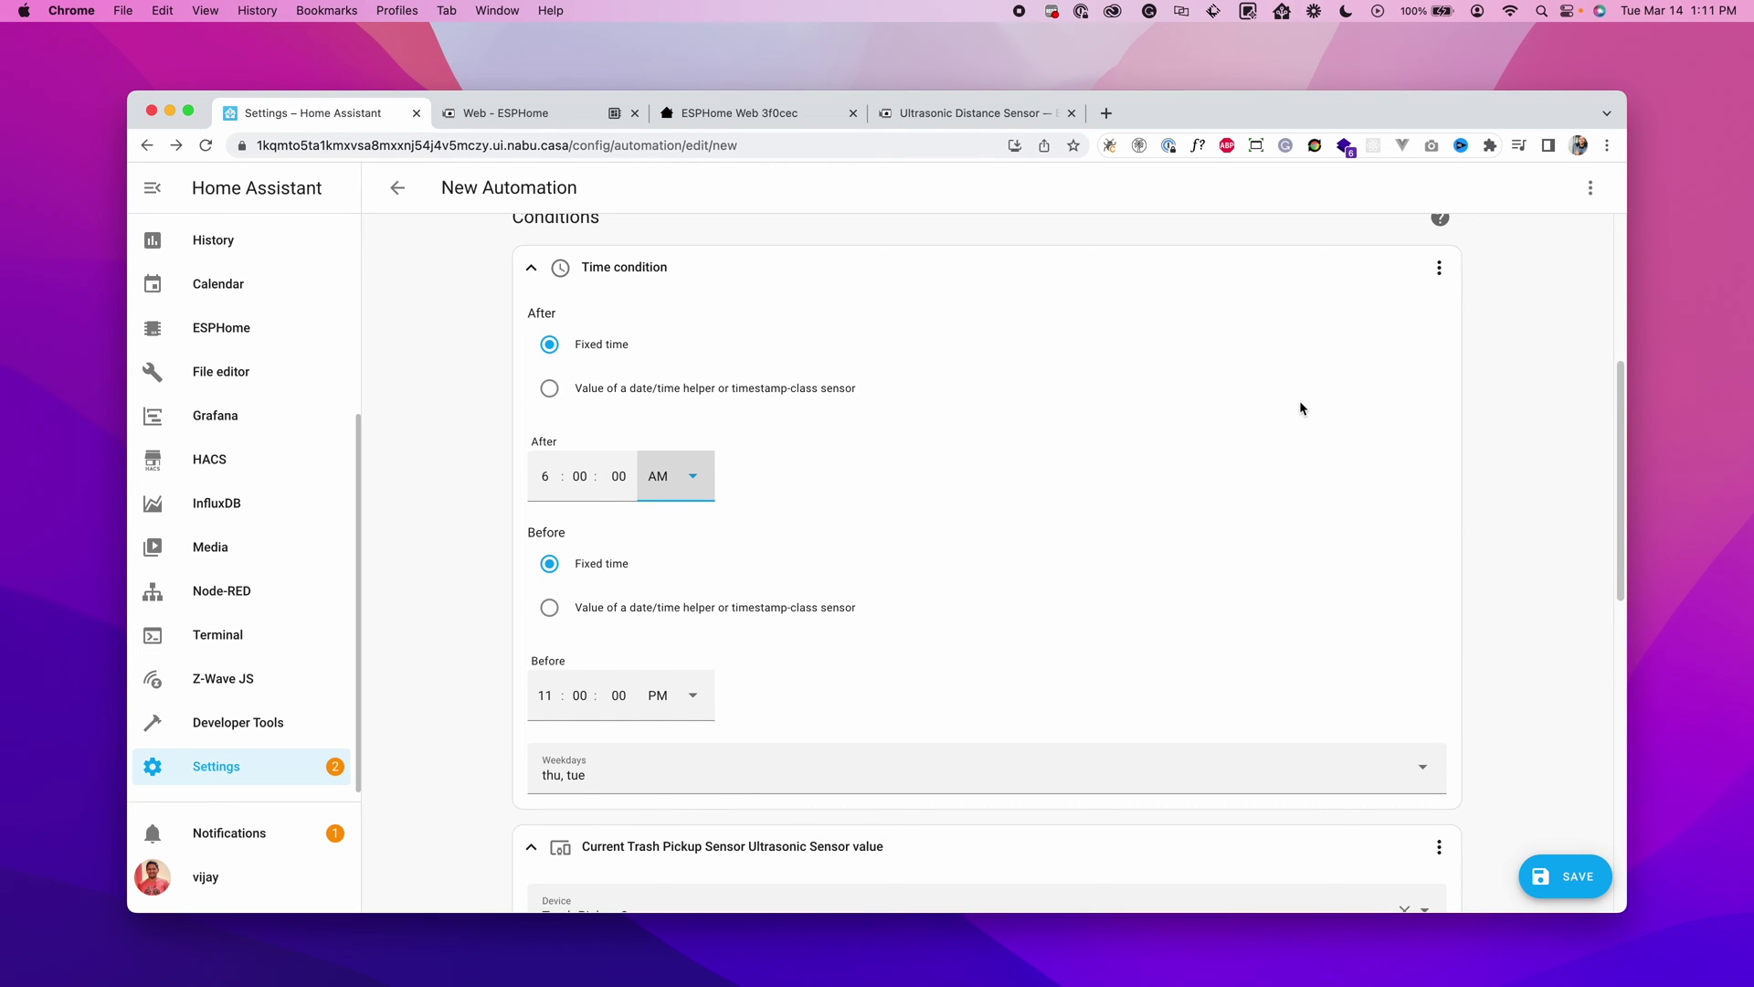
click(1439, 267)
click(1490, 320)
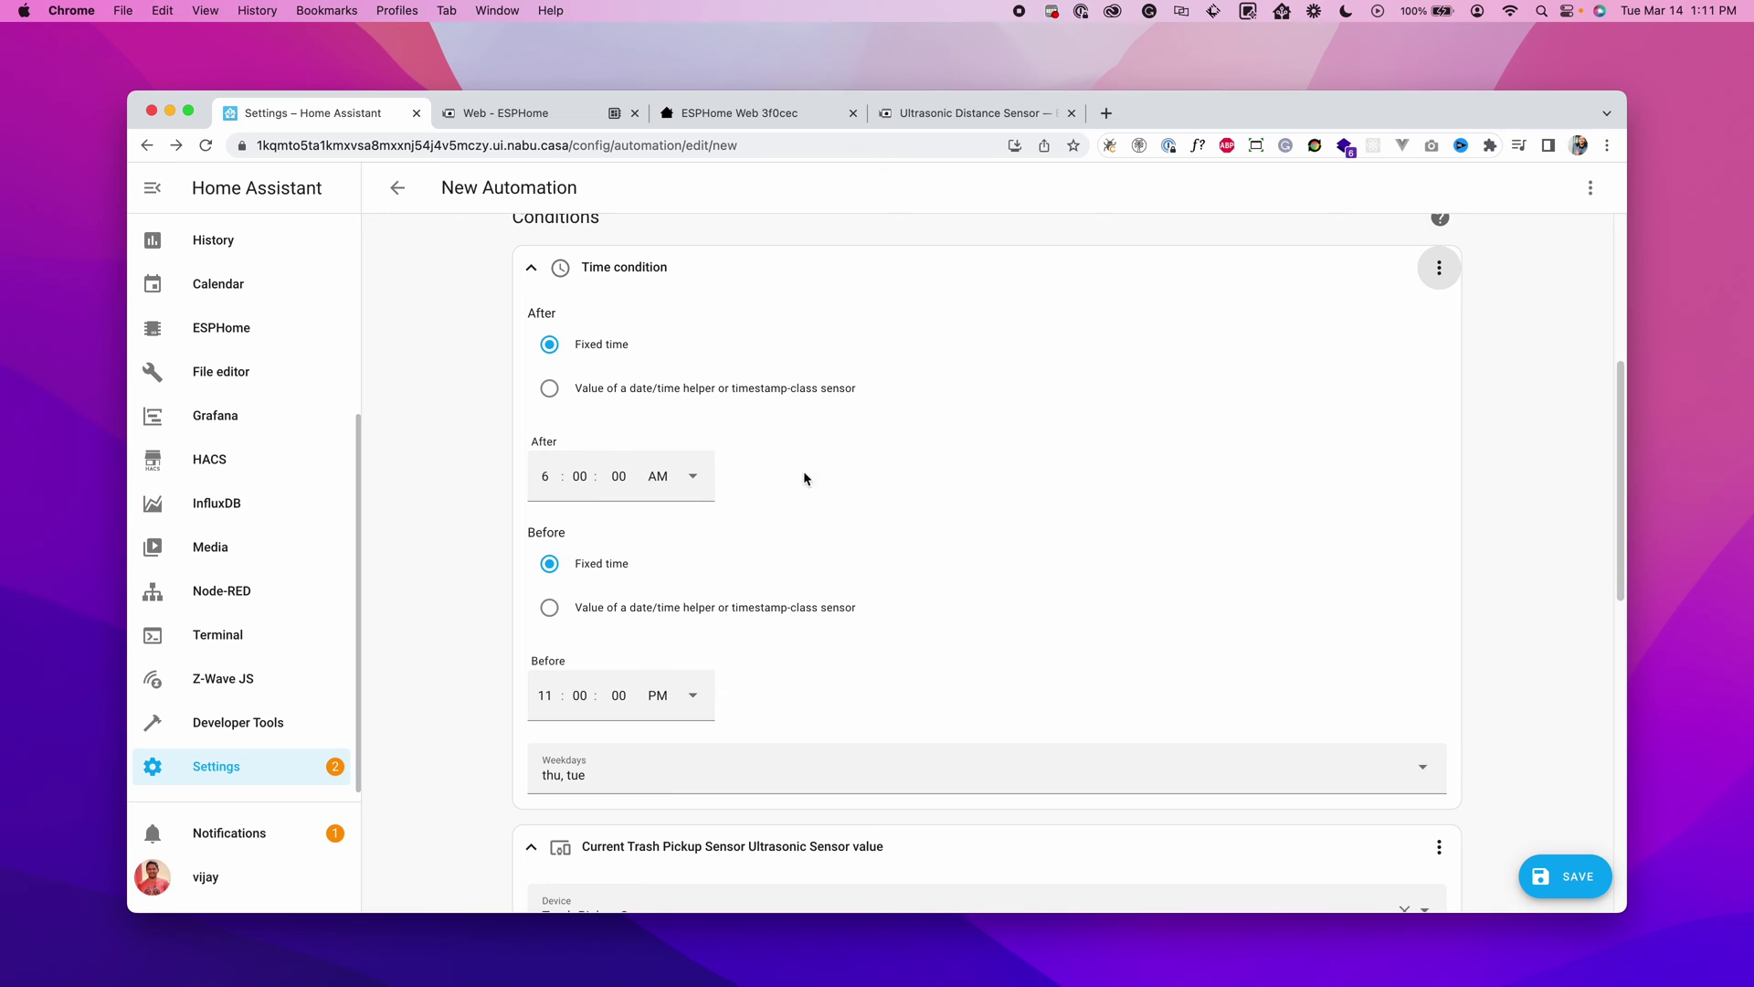
Step: Restore the time condition's after time to 6:00:00 PM and remove Tuesday from its weekdays
click(664, 478)
click(666, 585)
click(635, 786)
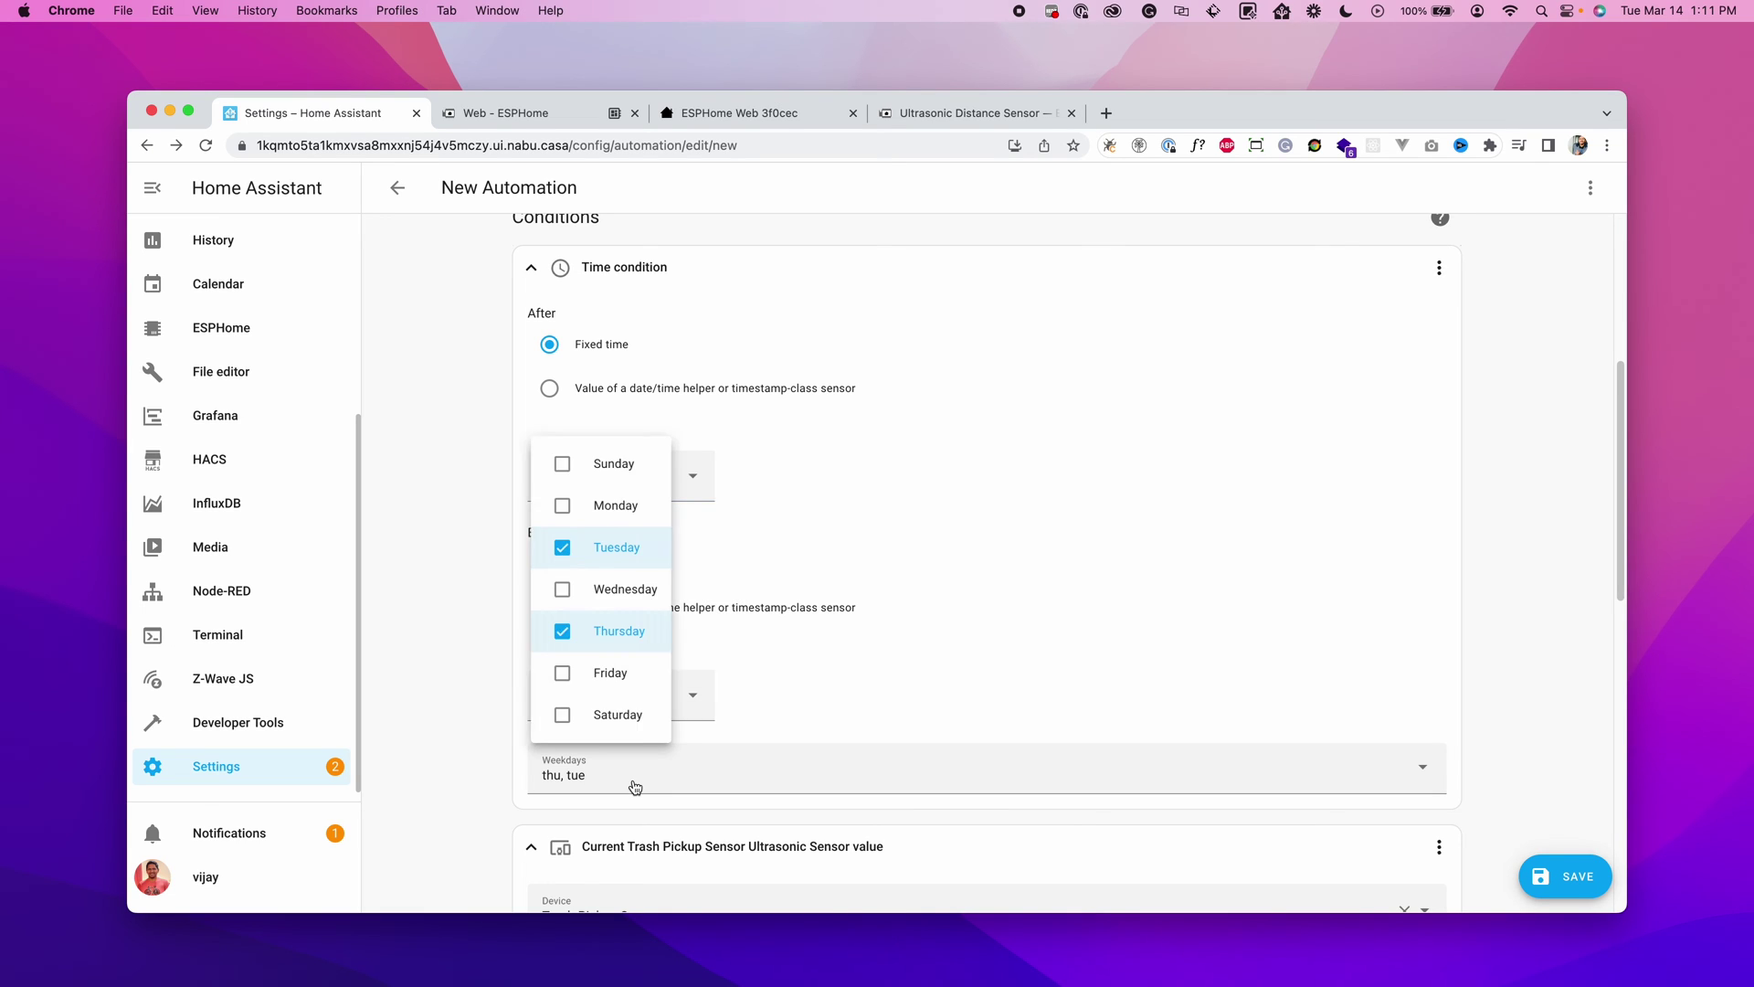
click(562, 547)
click(974, 594)
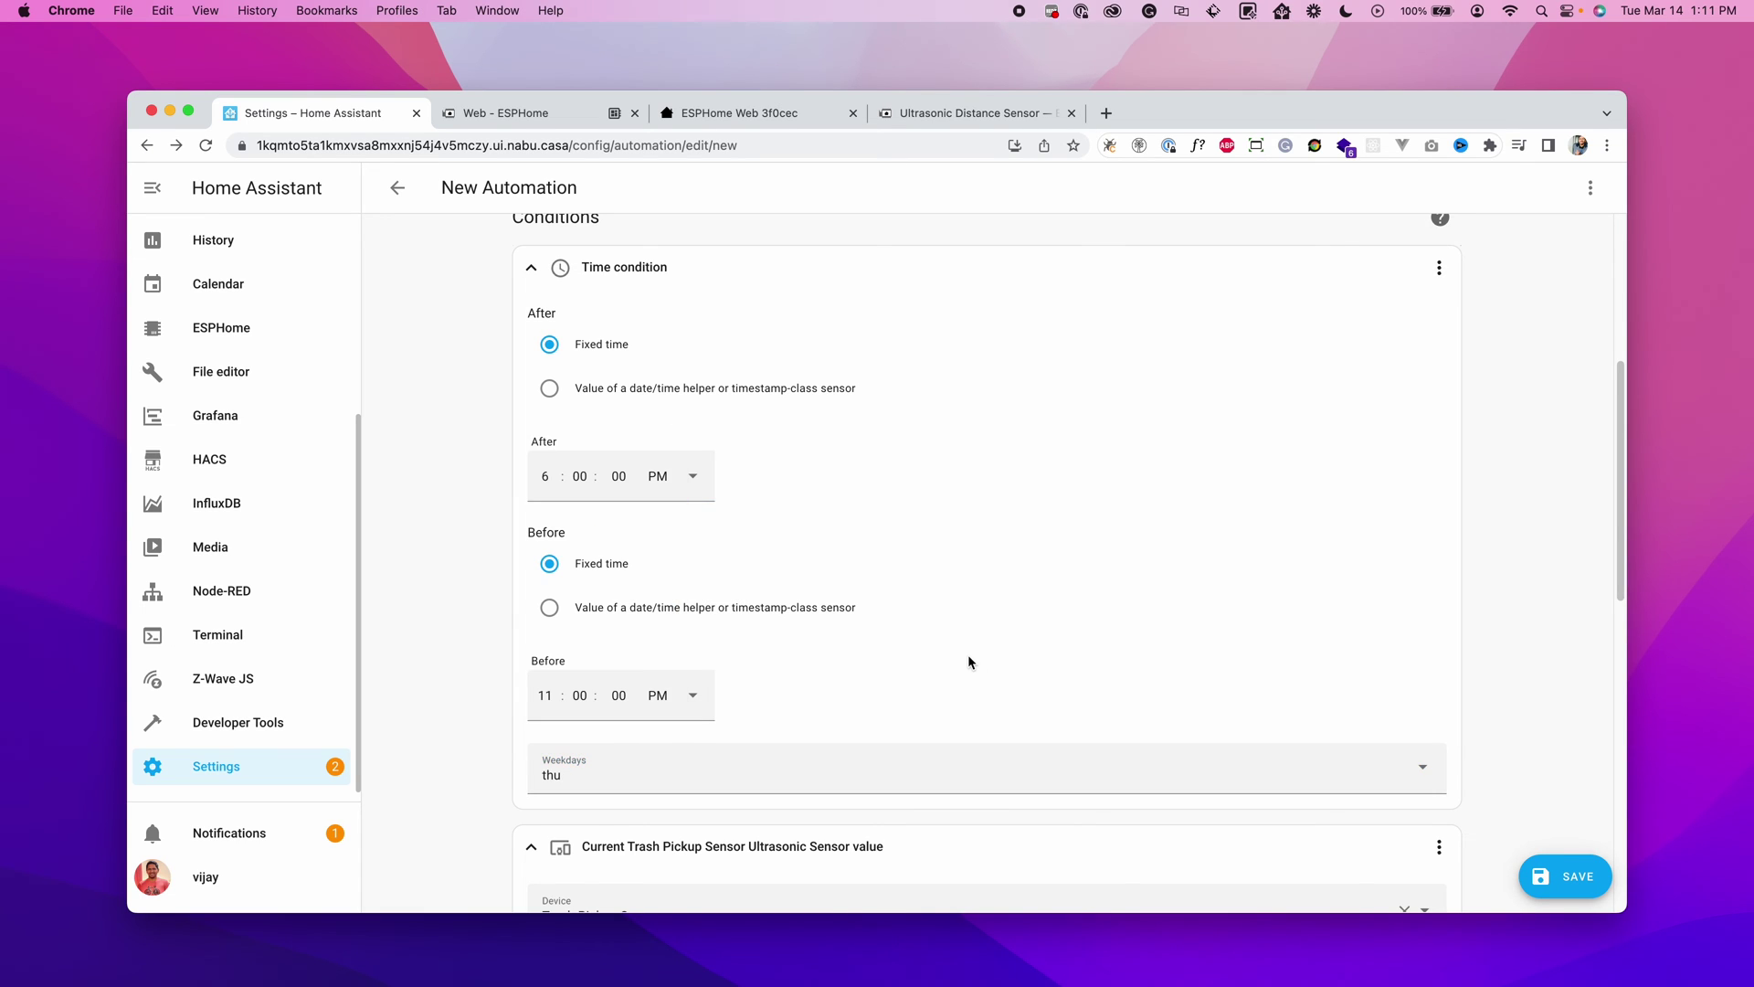
Step: Test the Trash Pickup Sensor's ultrasonic sensor value condition, running the test twice
scroll(968, 654, down, 3)
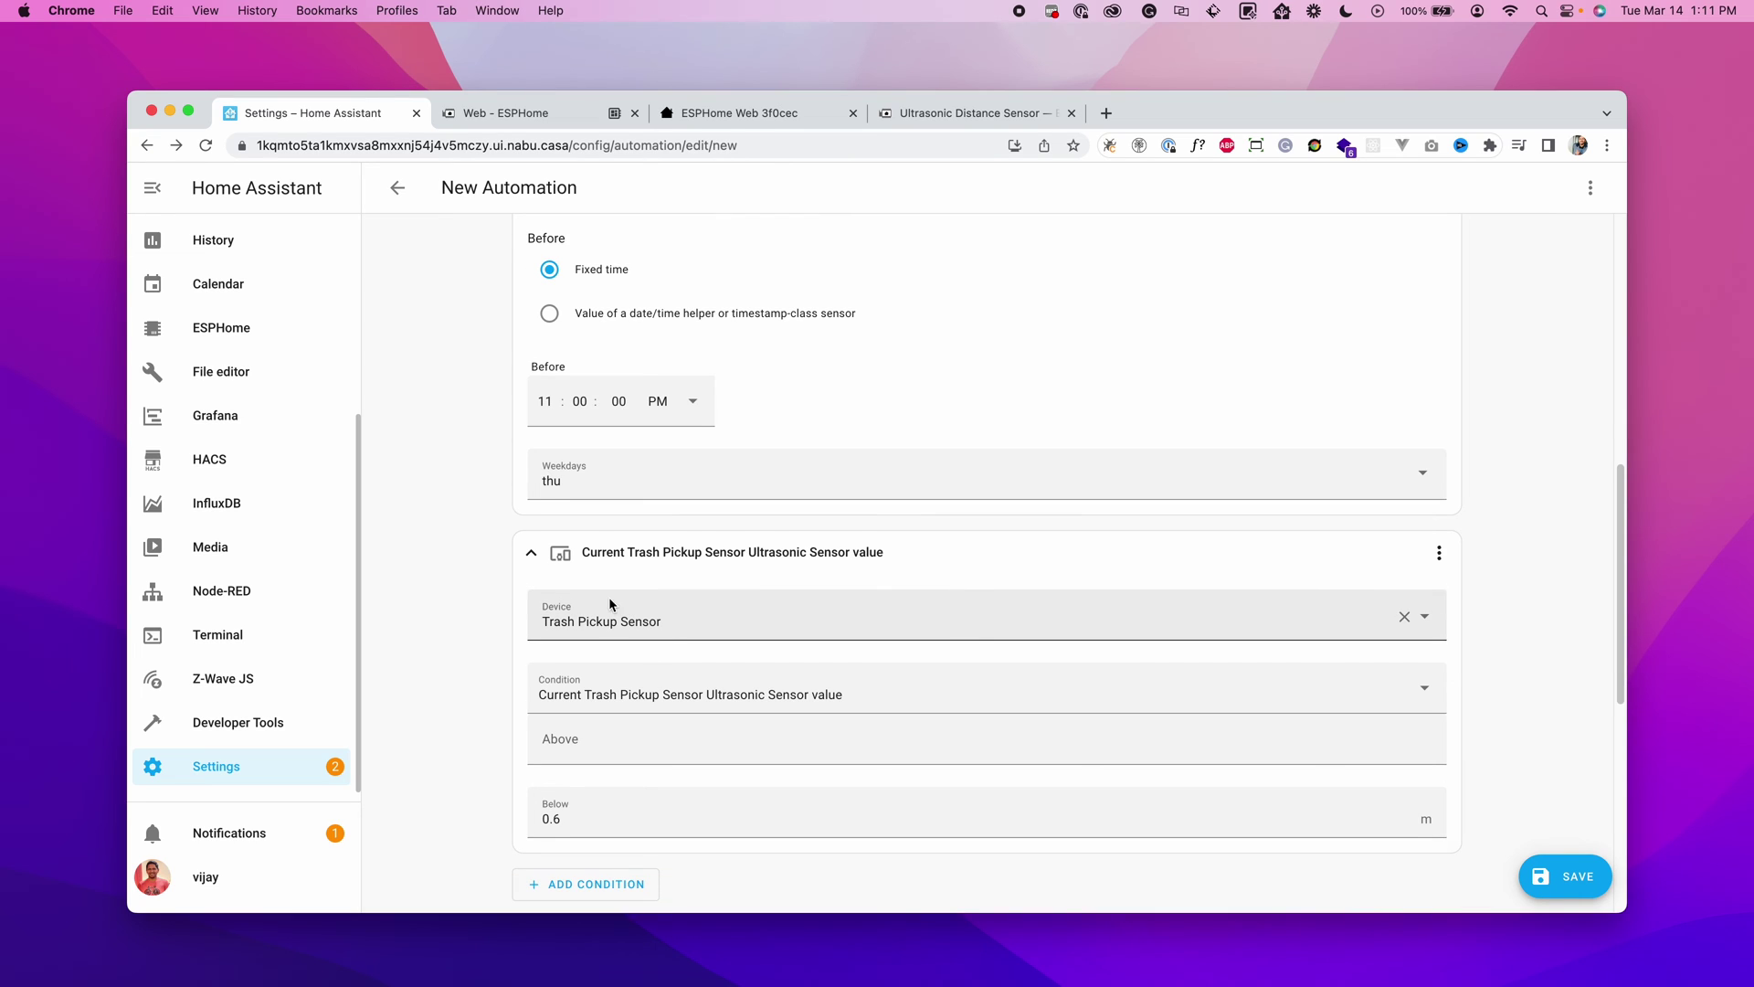
scroll(680, 654, down, 1)
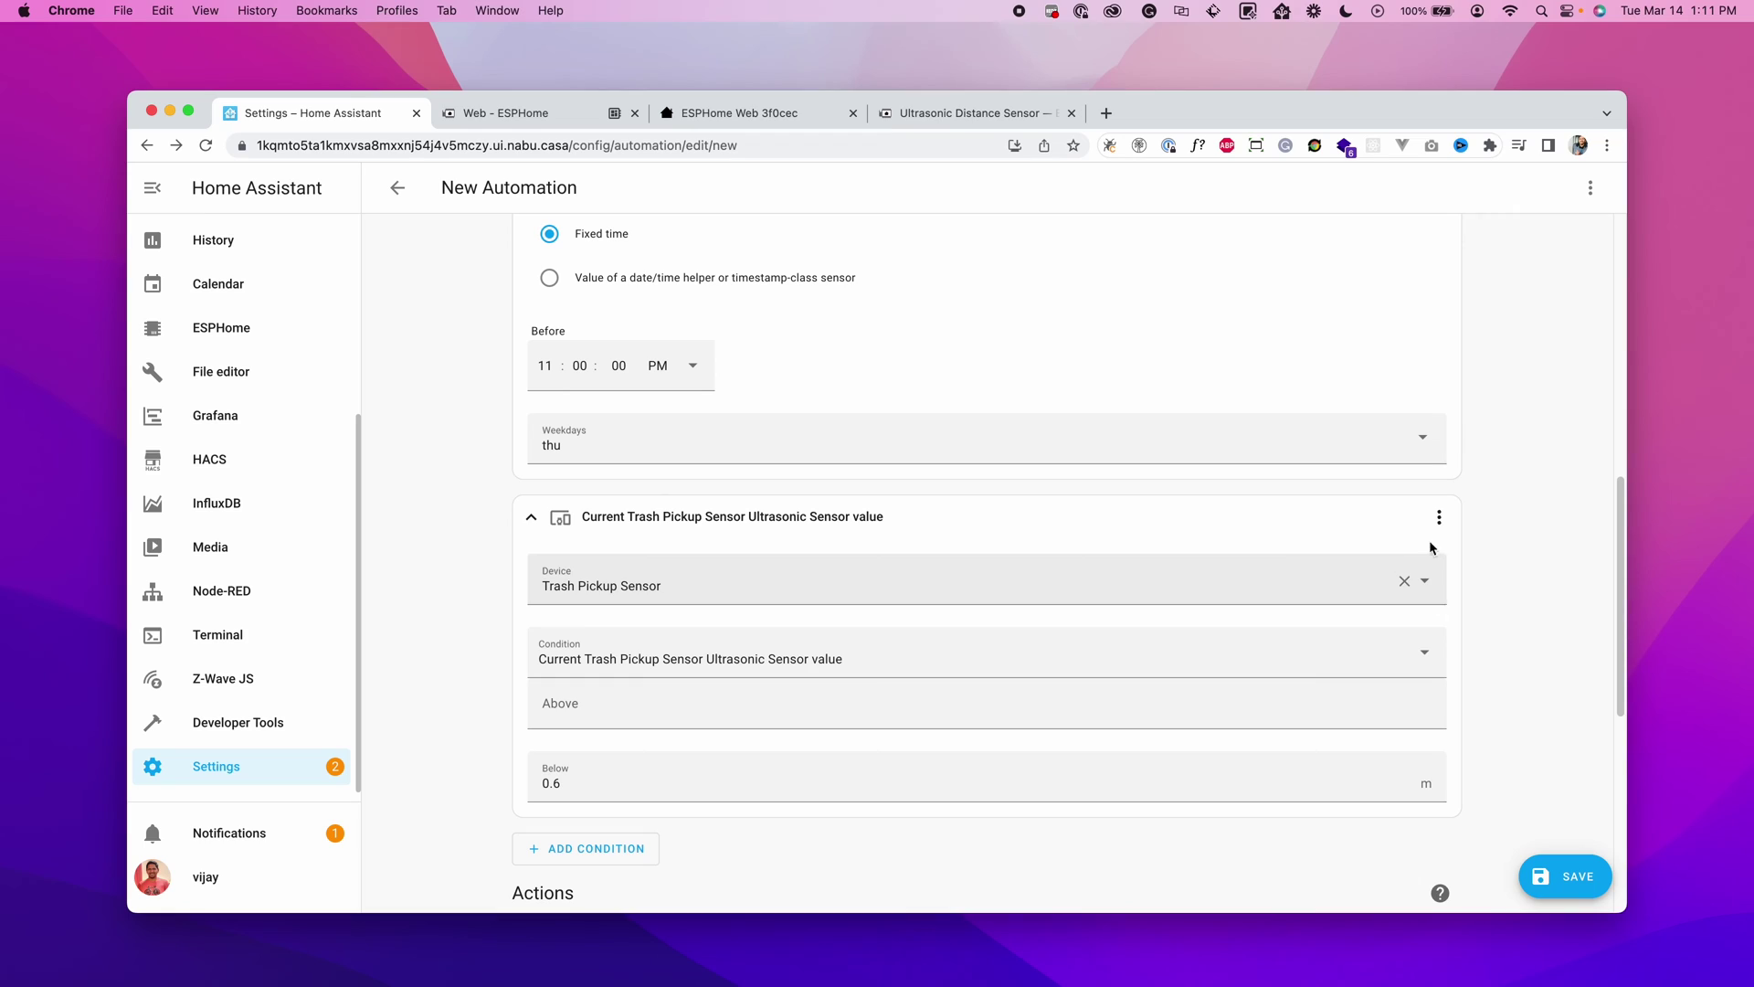
click(1440, 518)
click(1475, 570)
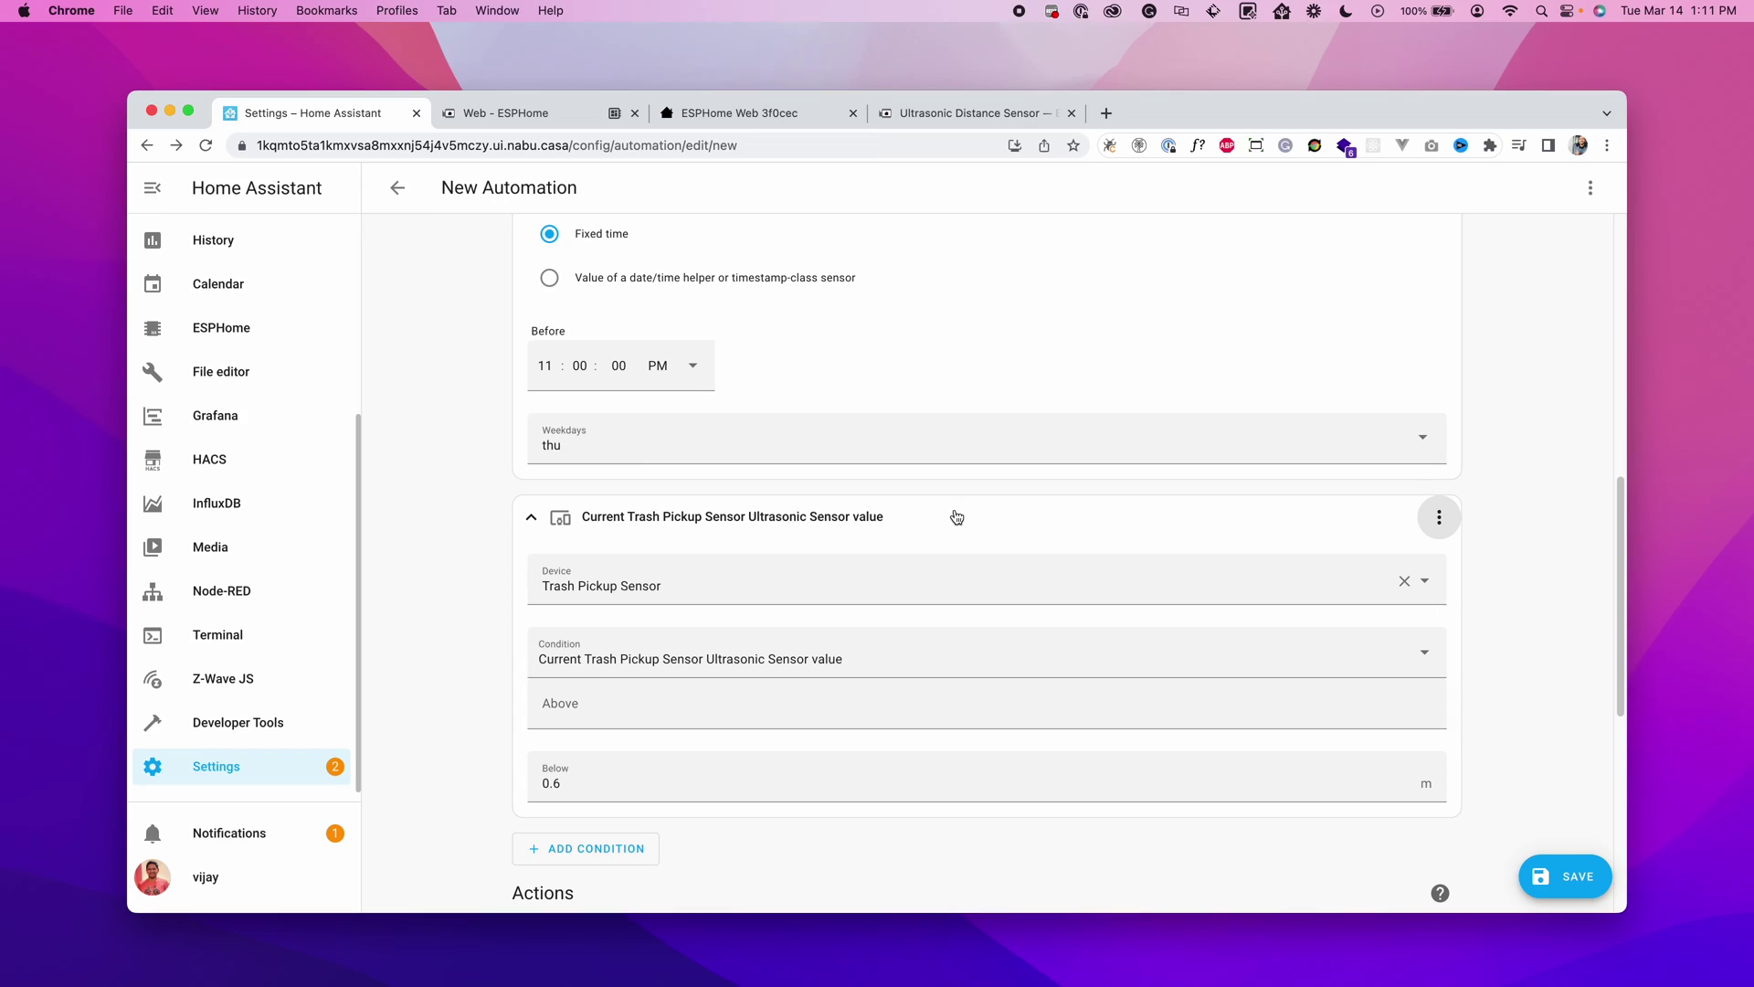
click(1440, 517)
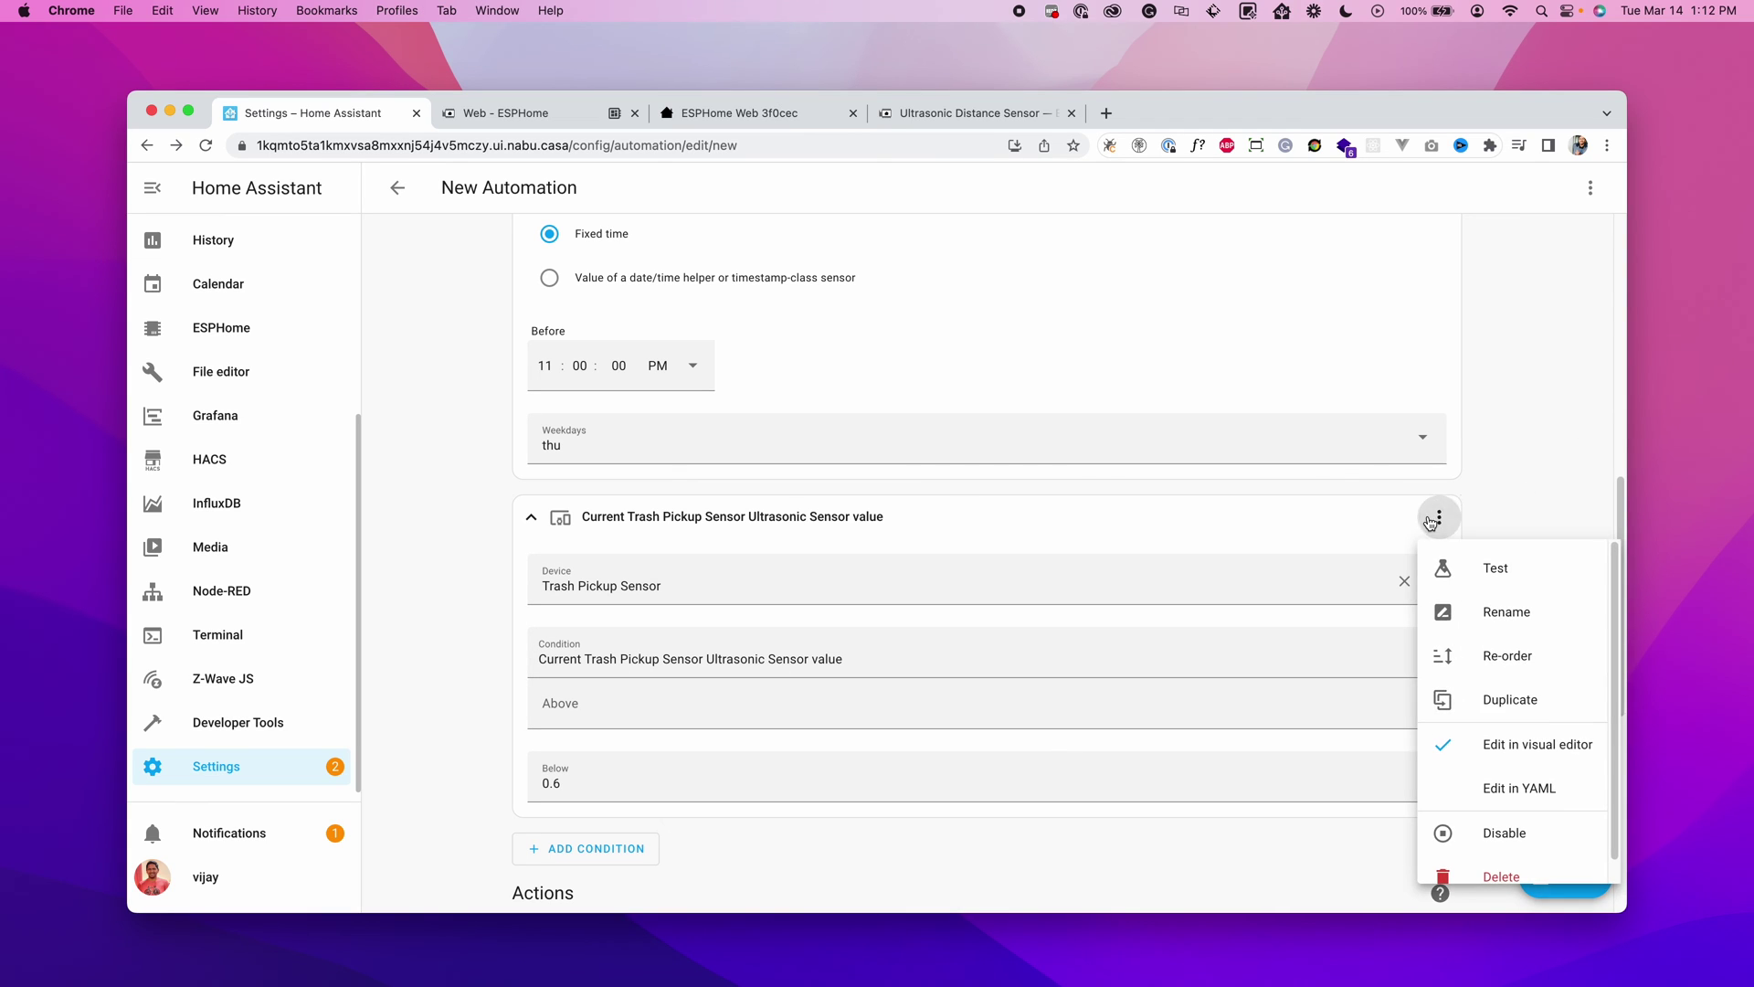
click(1475, 568)
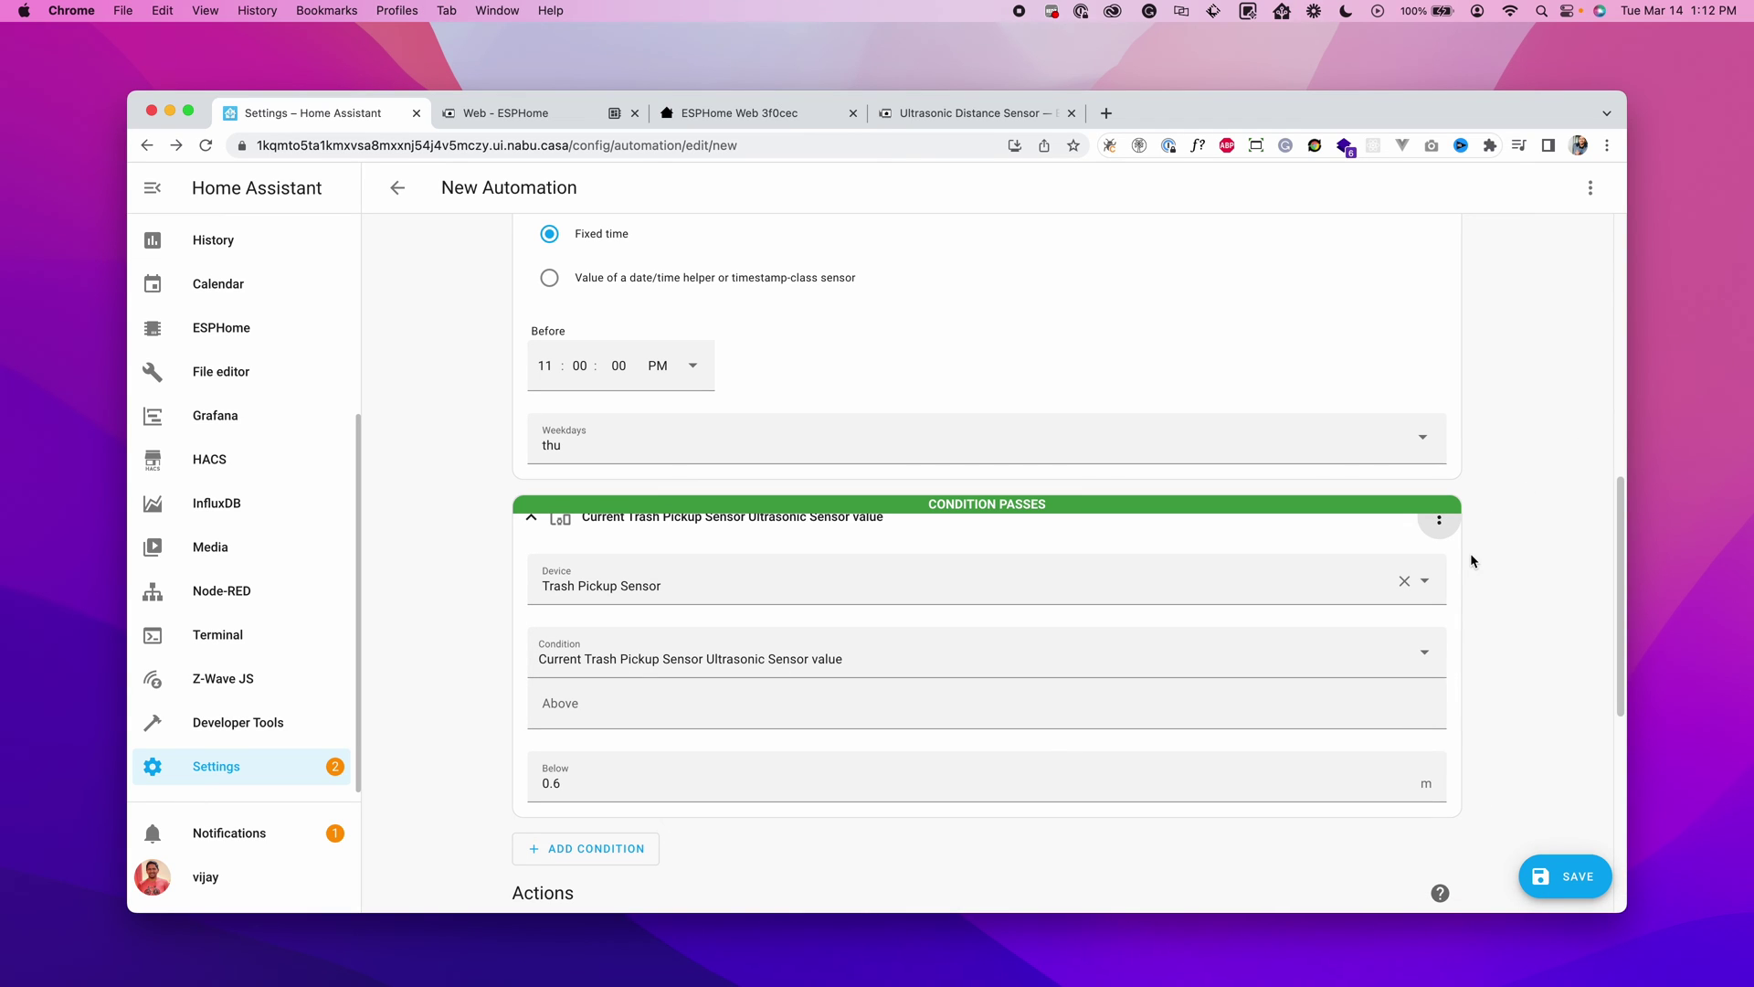
Step: Run the iPhone notification action to send a trial notification
scroll(1471, 557, down, 6)
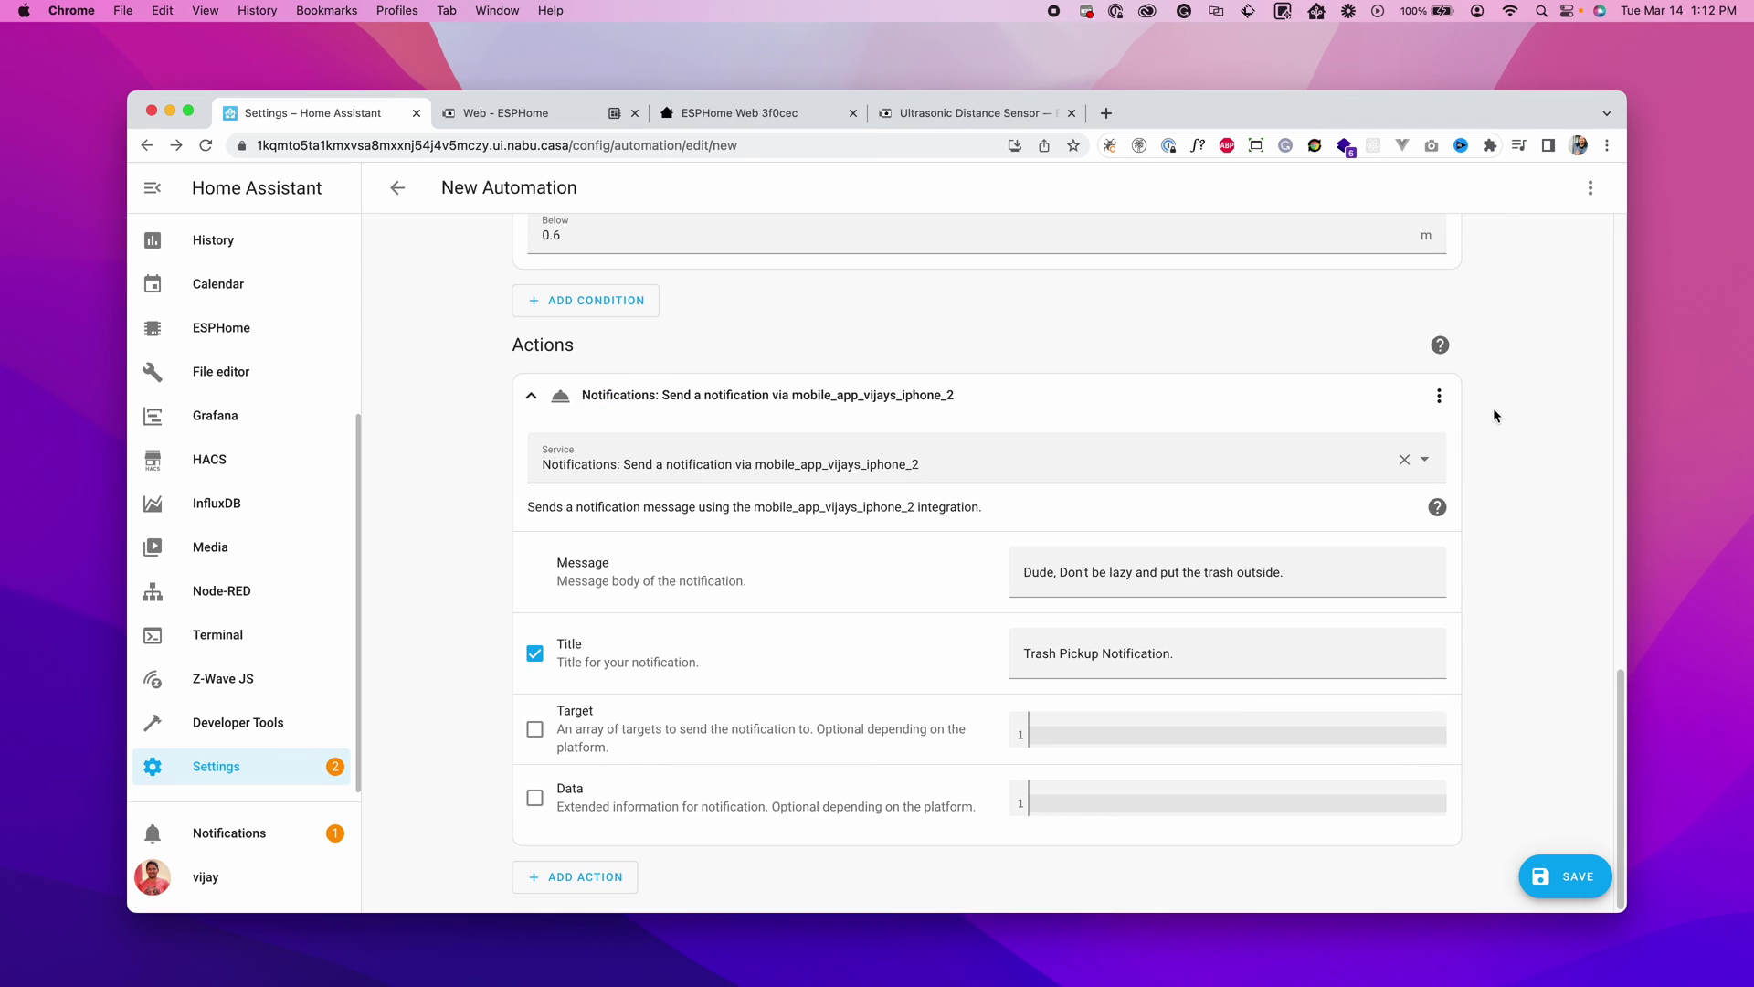
click(1439, 395)
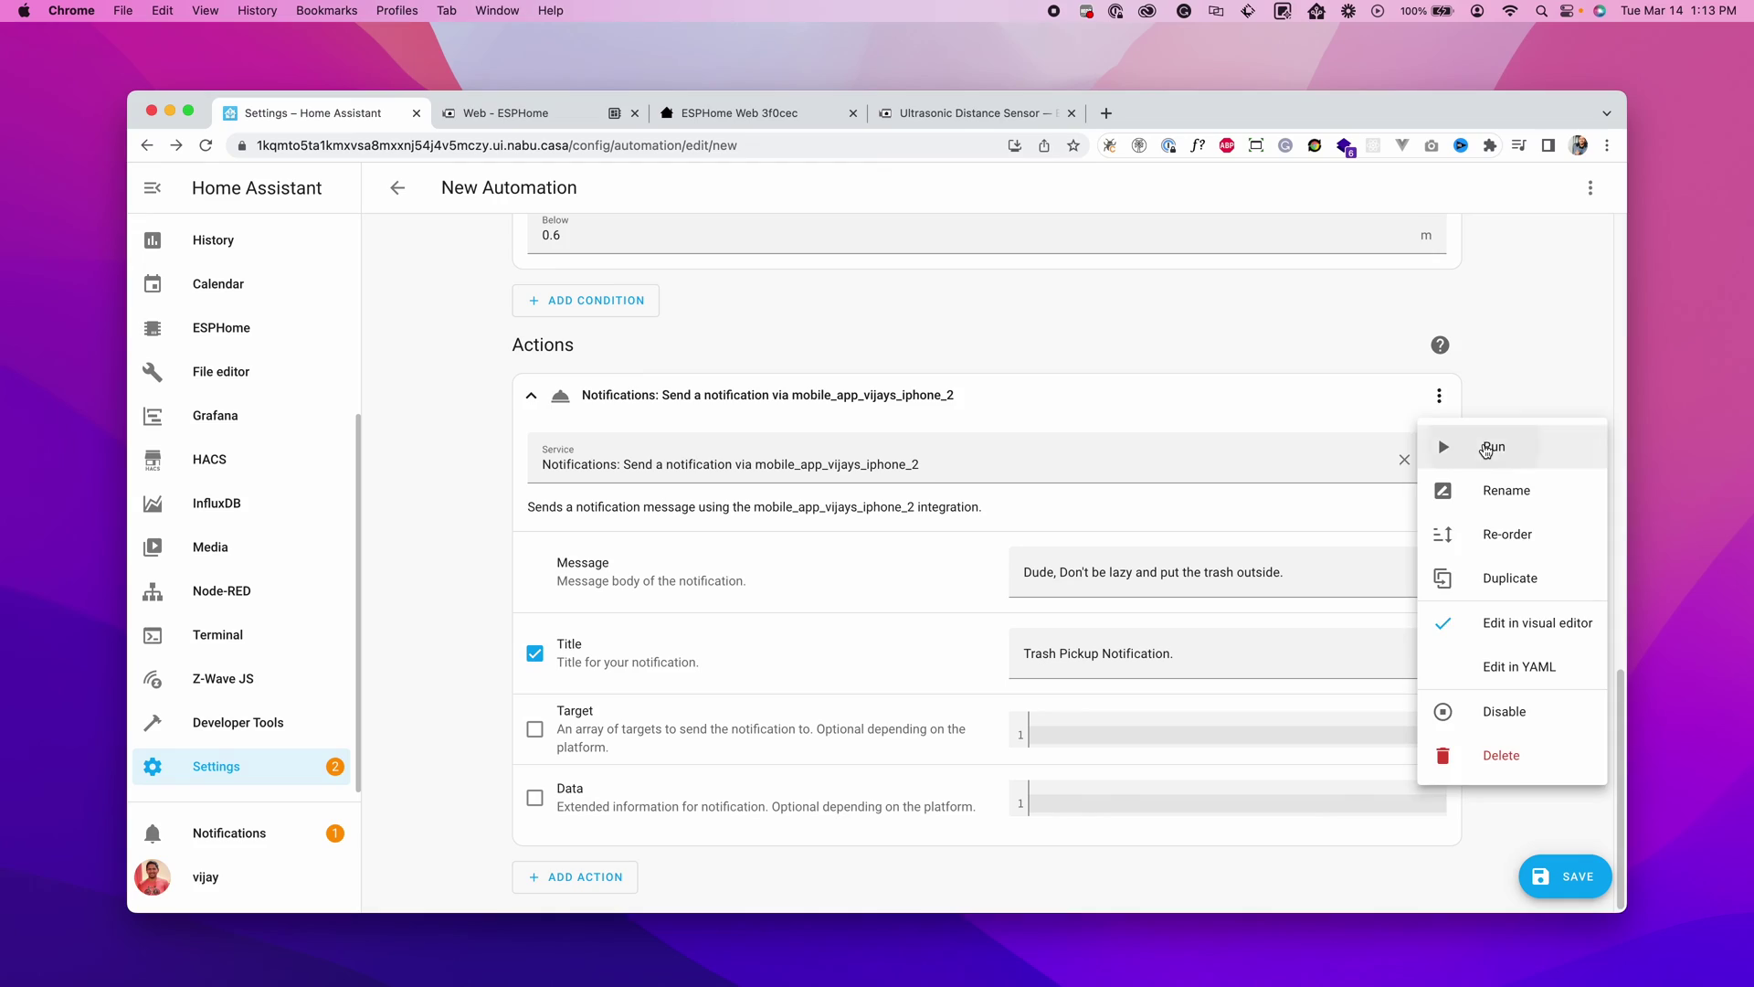
click(1481, 444)
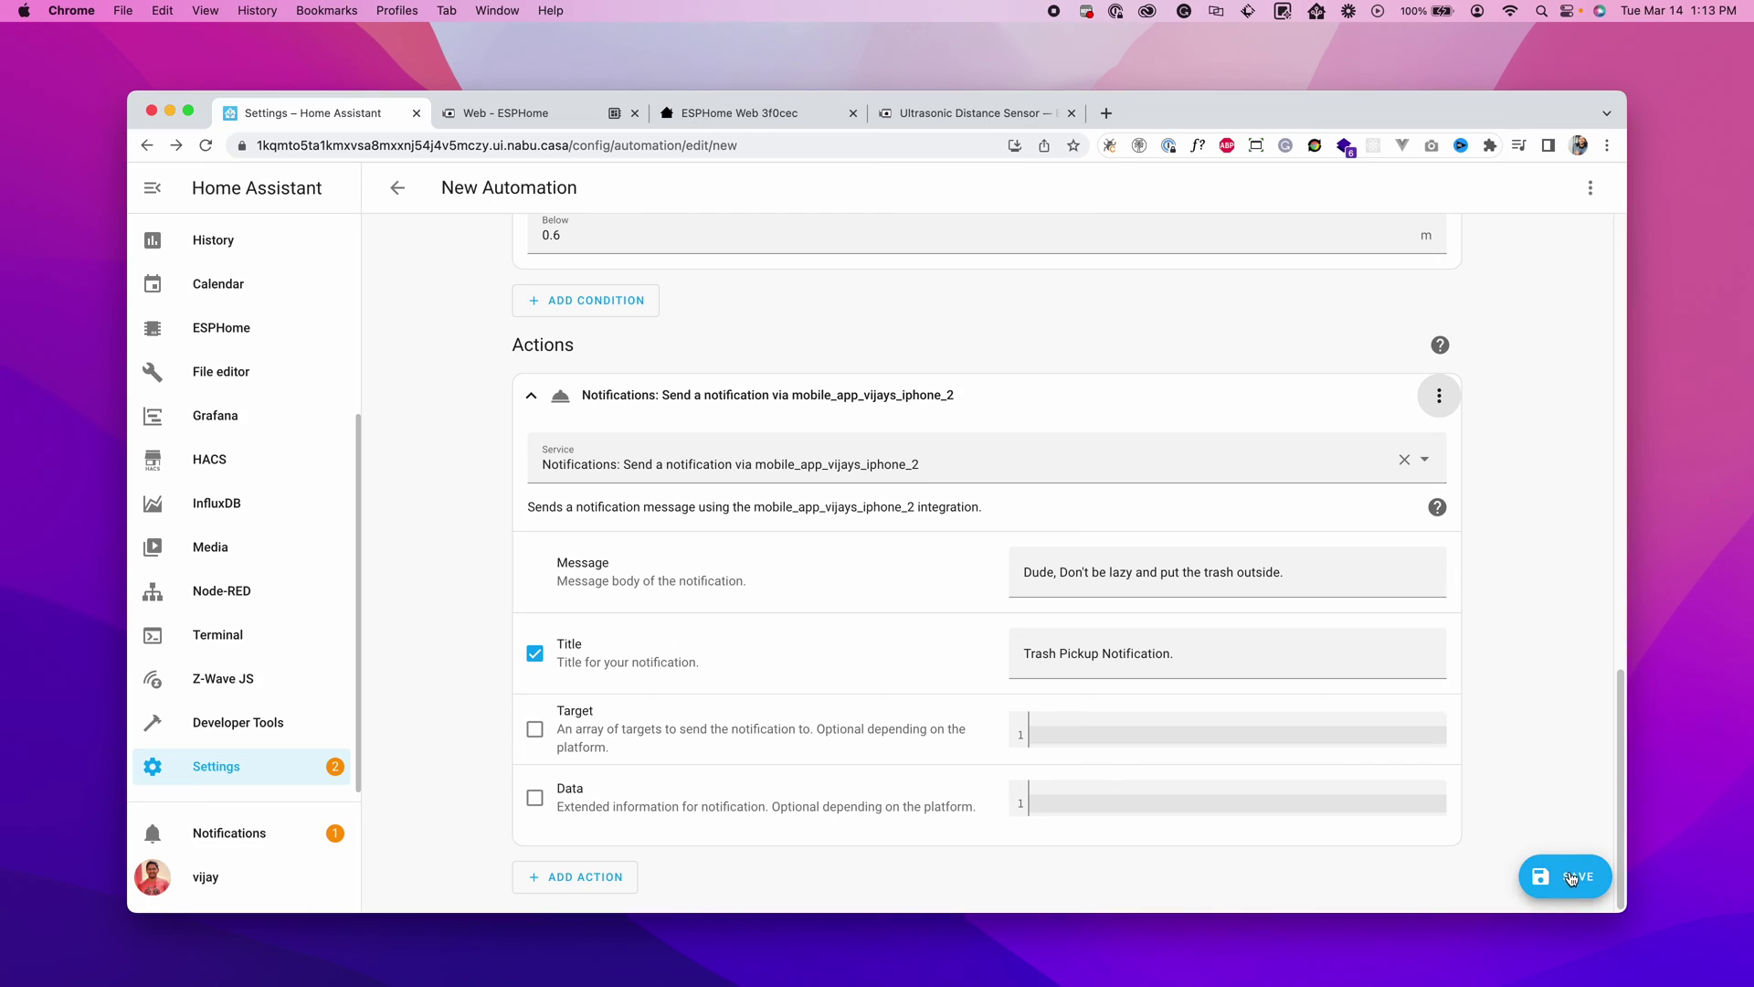
Step: Save the automation under the name "Trash Pickup Notification"
click(1566, 876)
key(super+a)
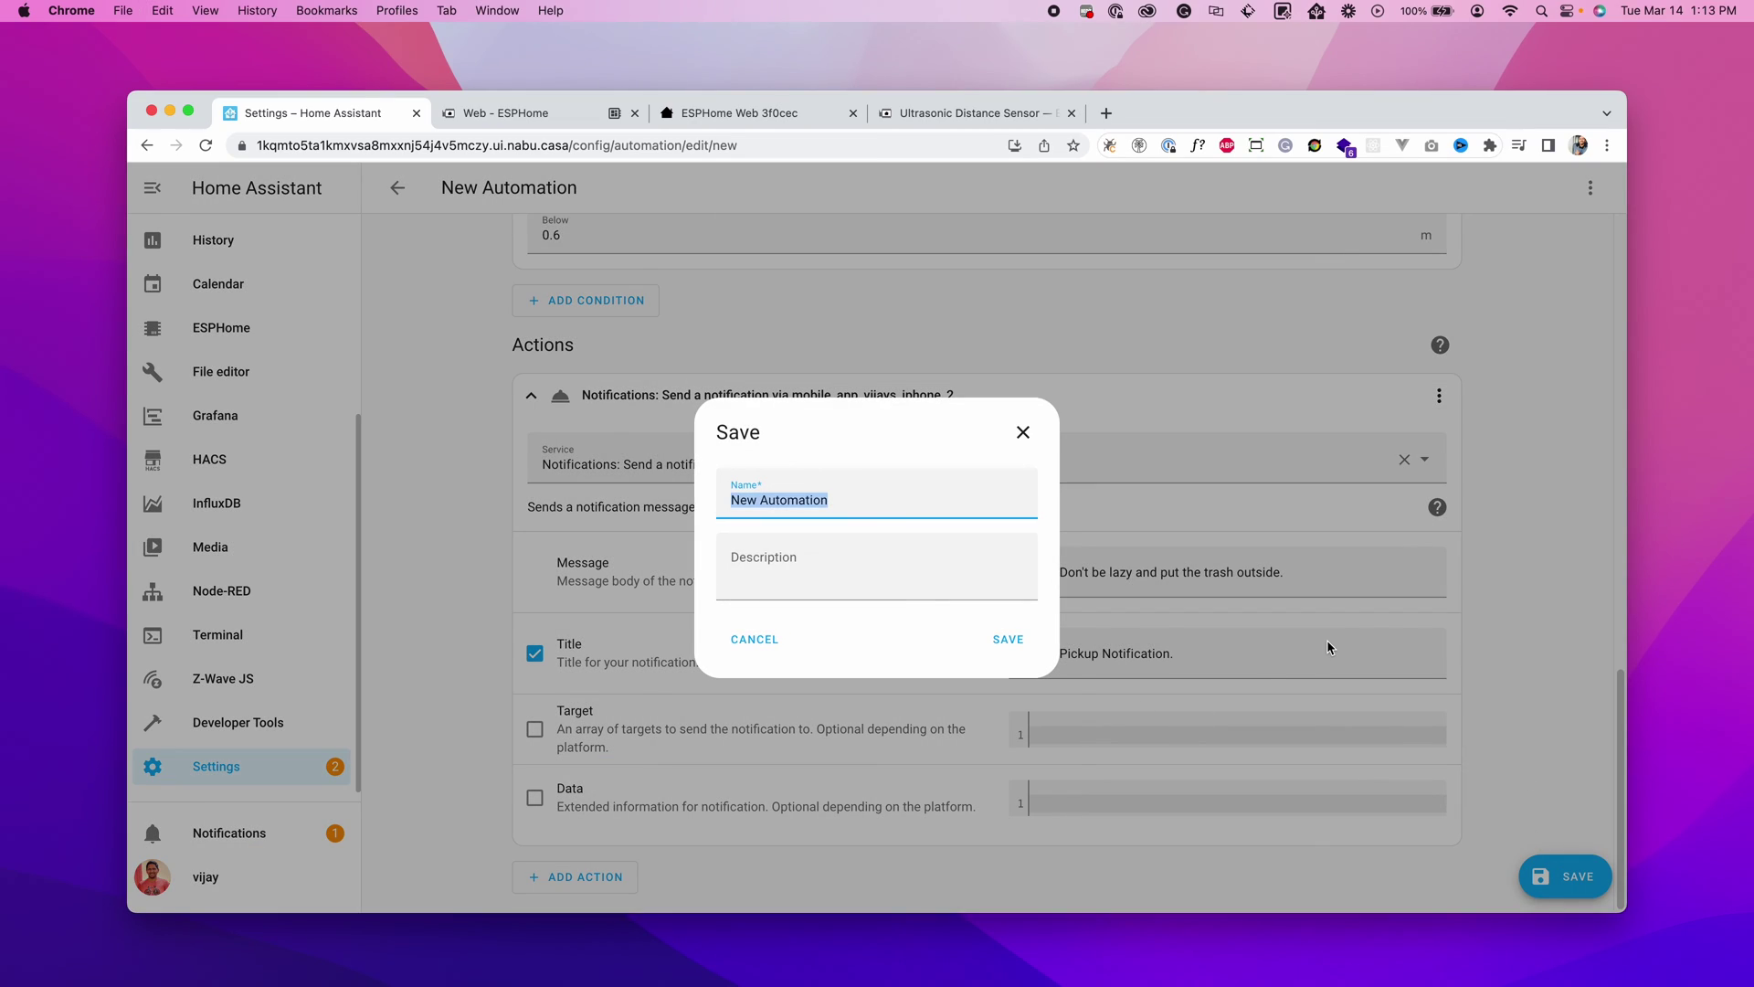
text(Trash Pickup Notific)
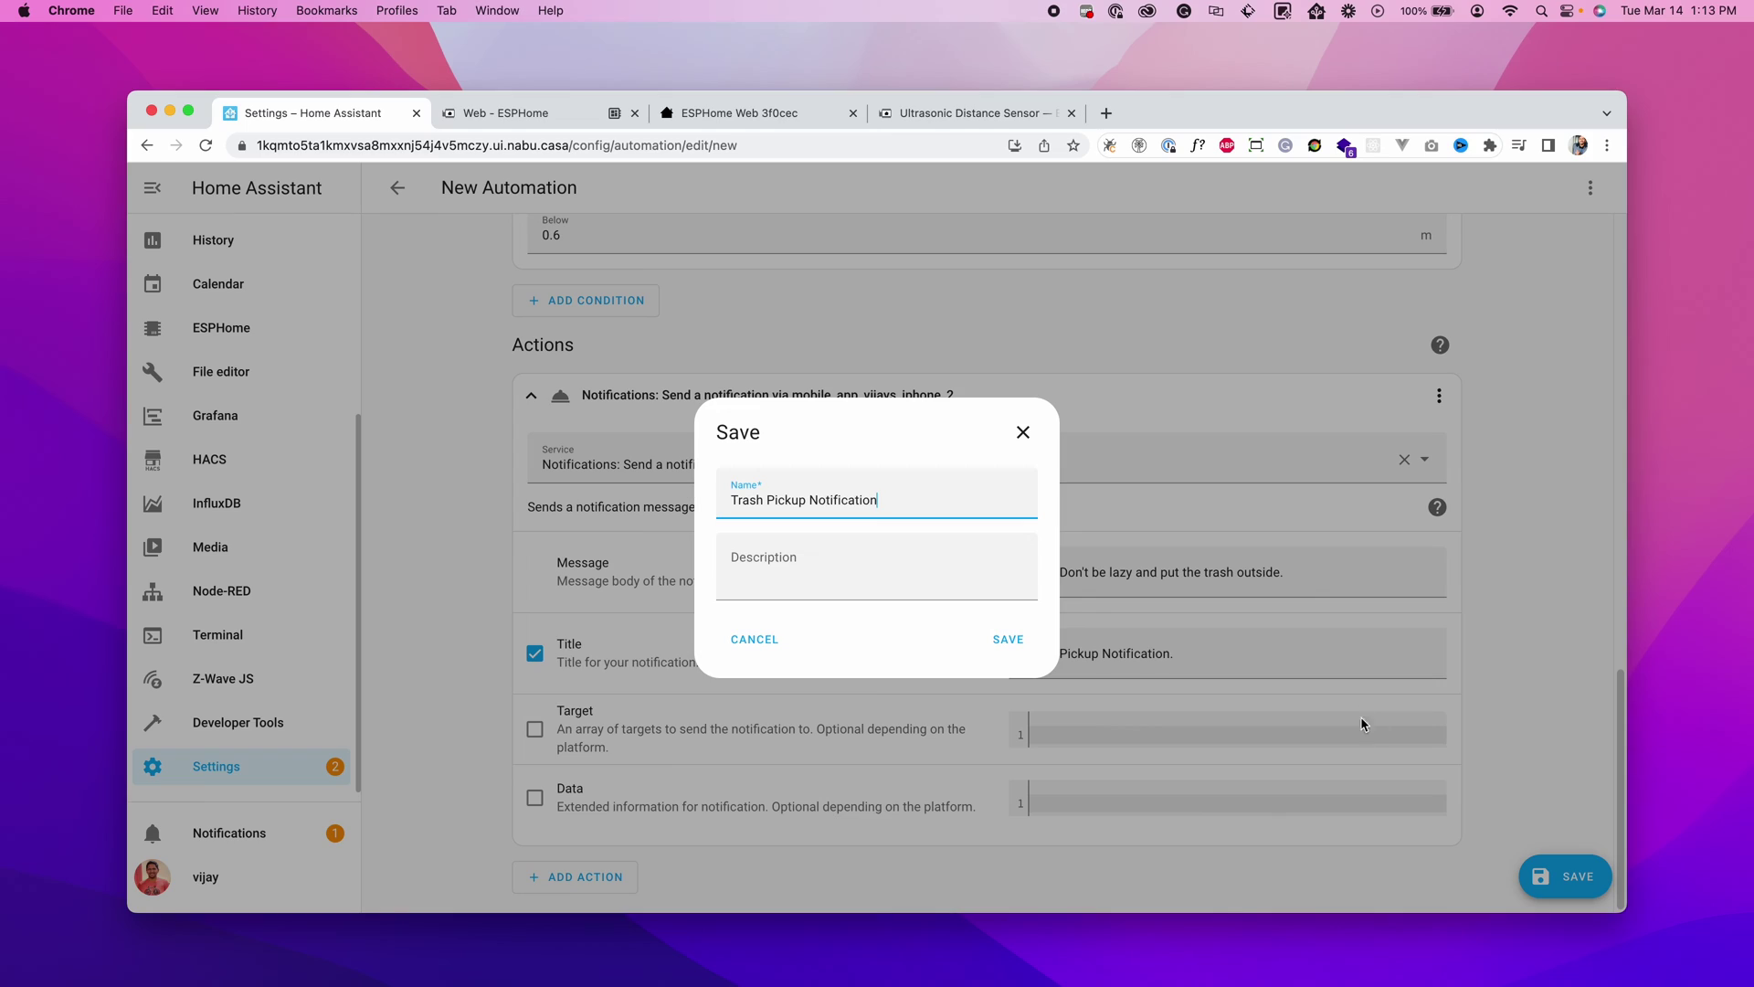
click(1014, 643)
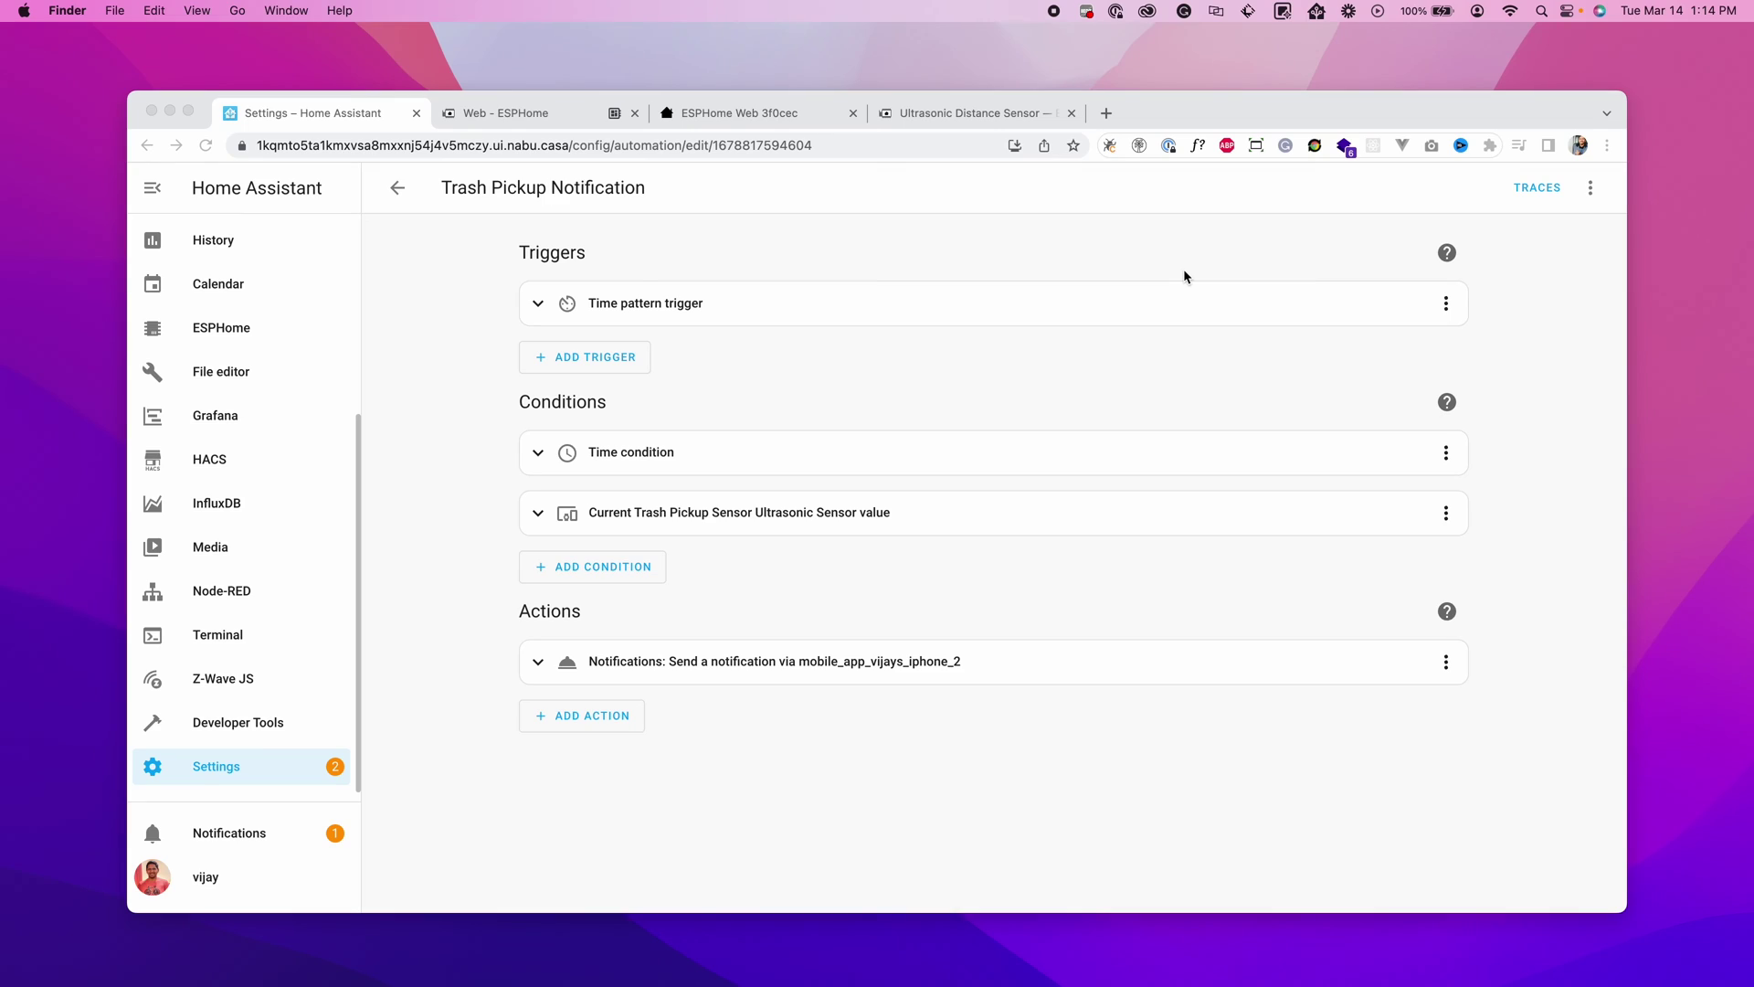
Step: Duplicate the Trash Pickup Notification automation
click(1587, 192)
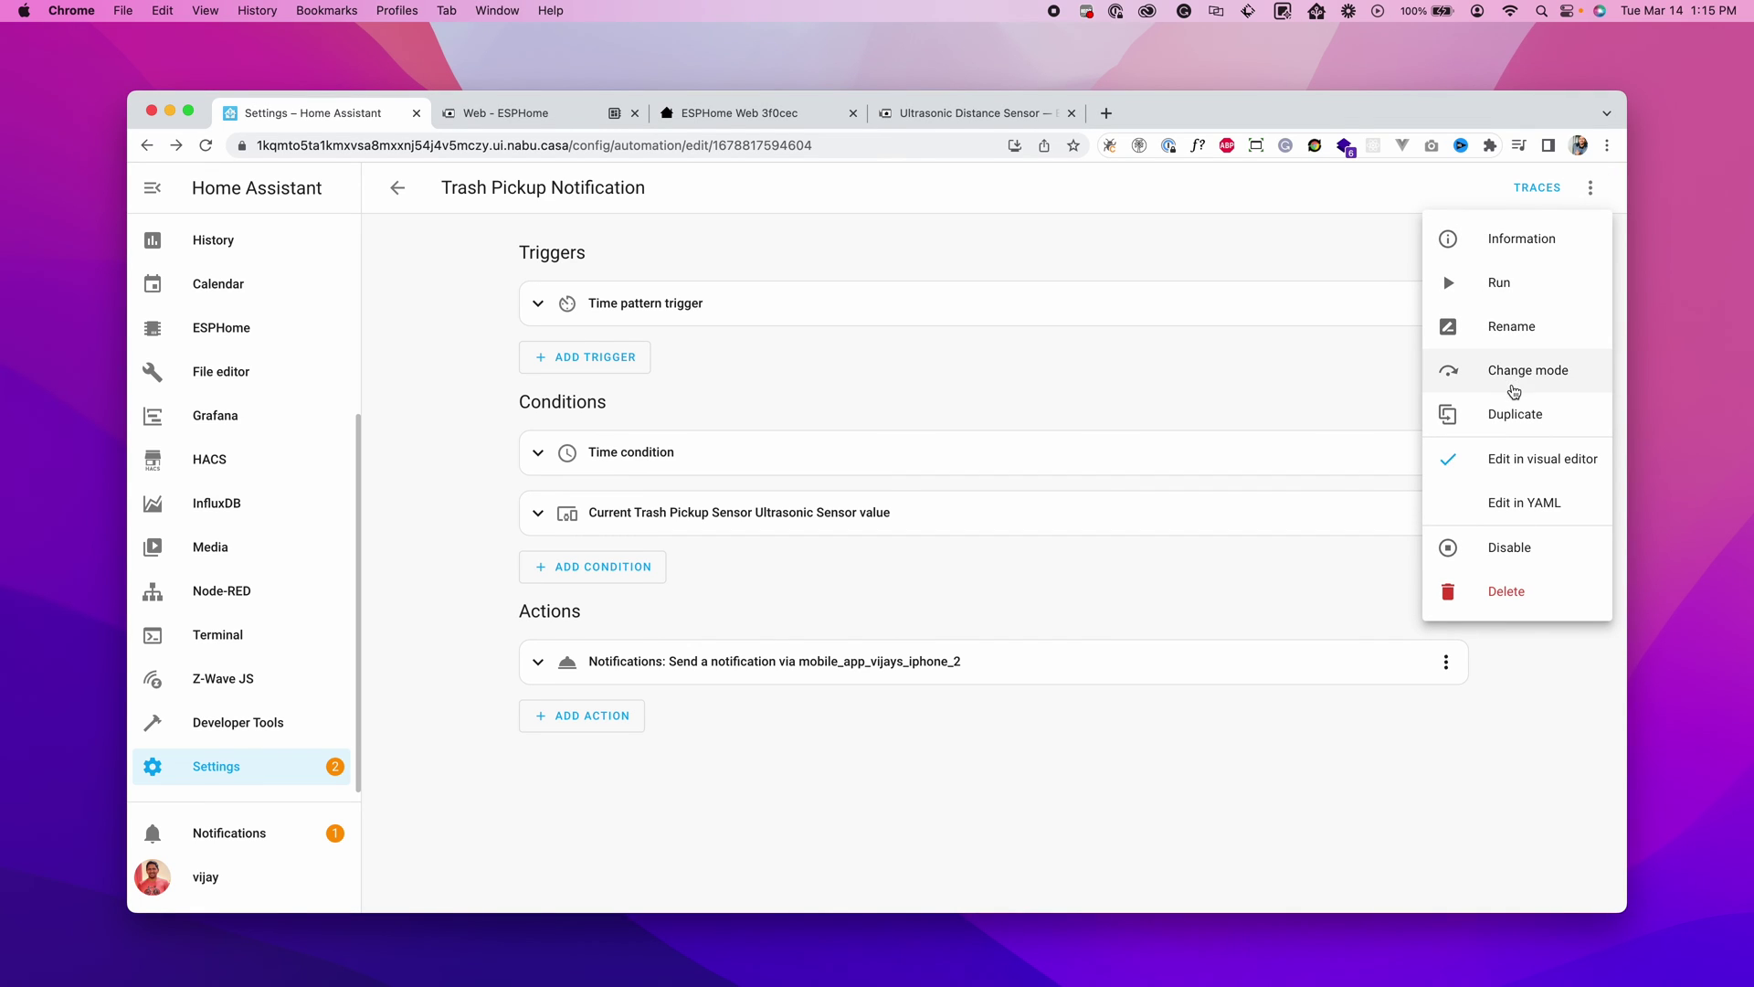
click(1510, 419)
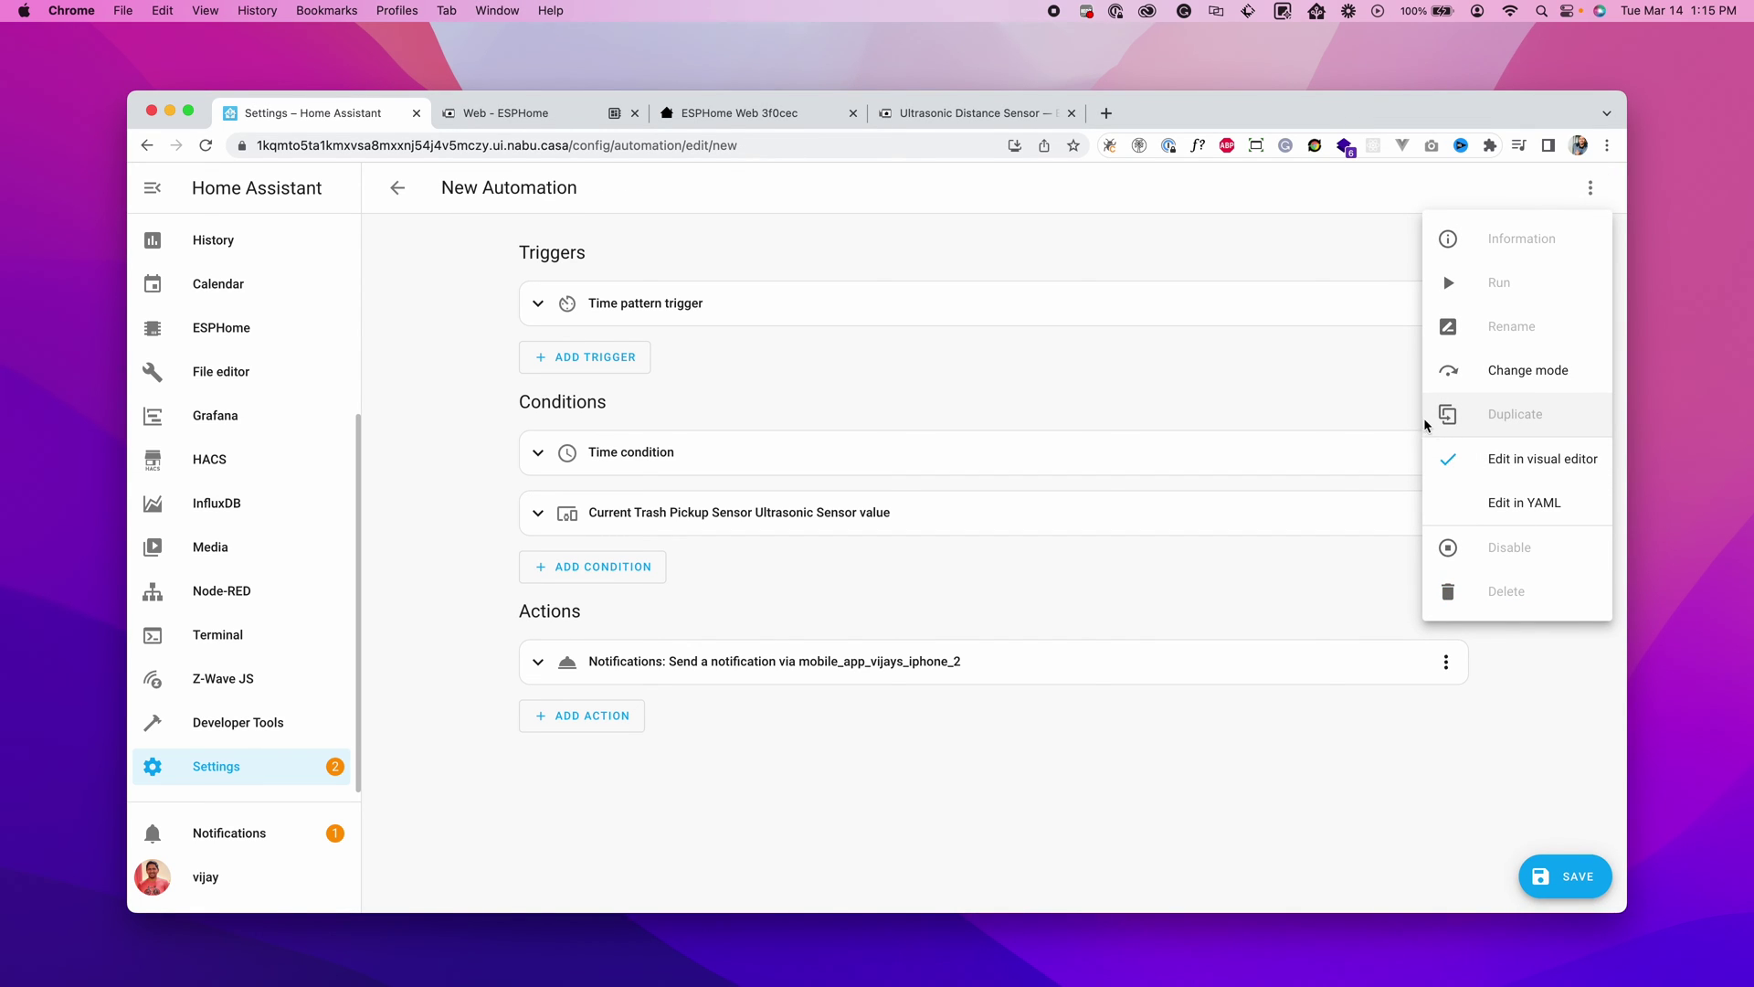
click(1323, 376)
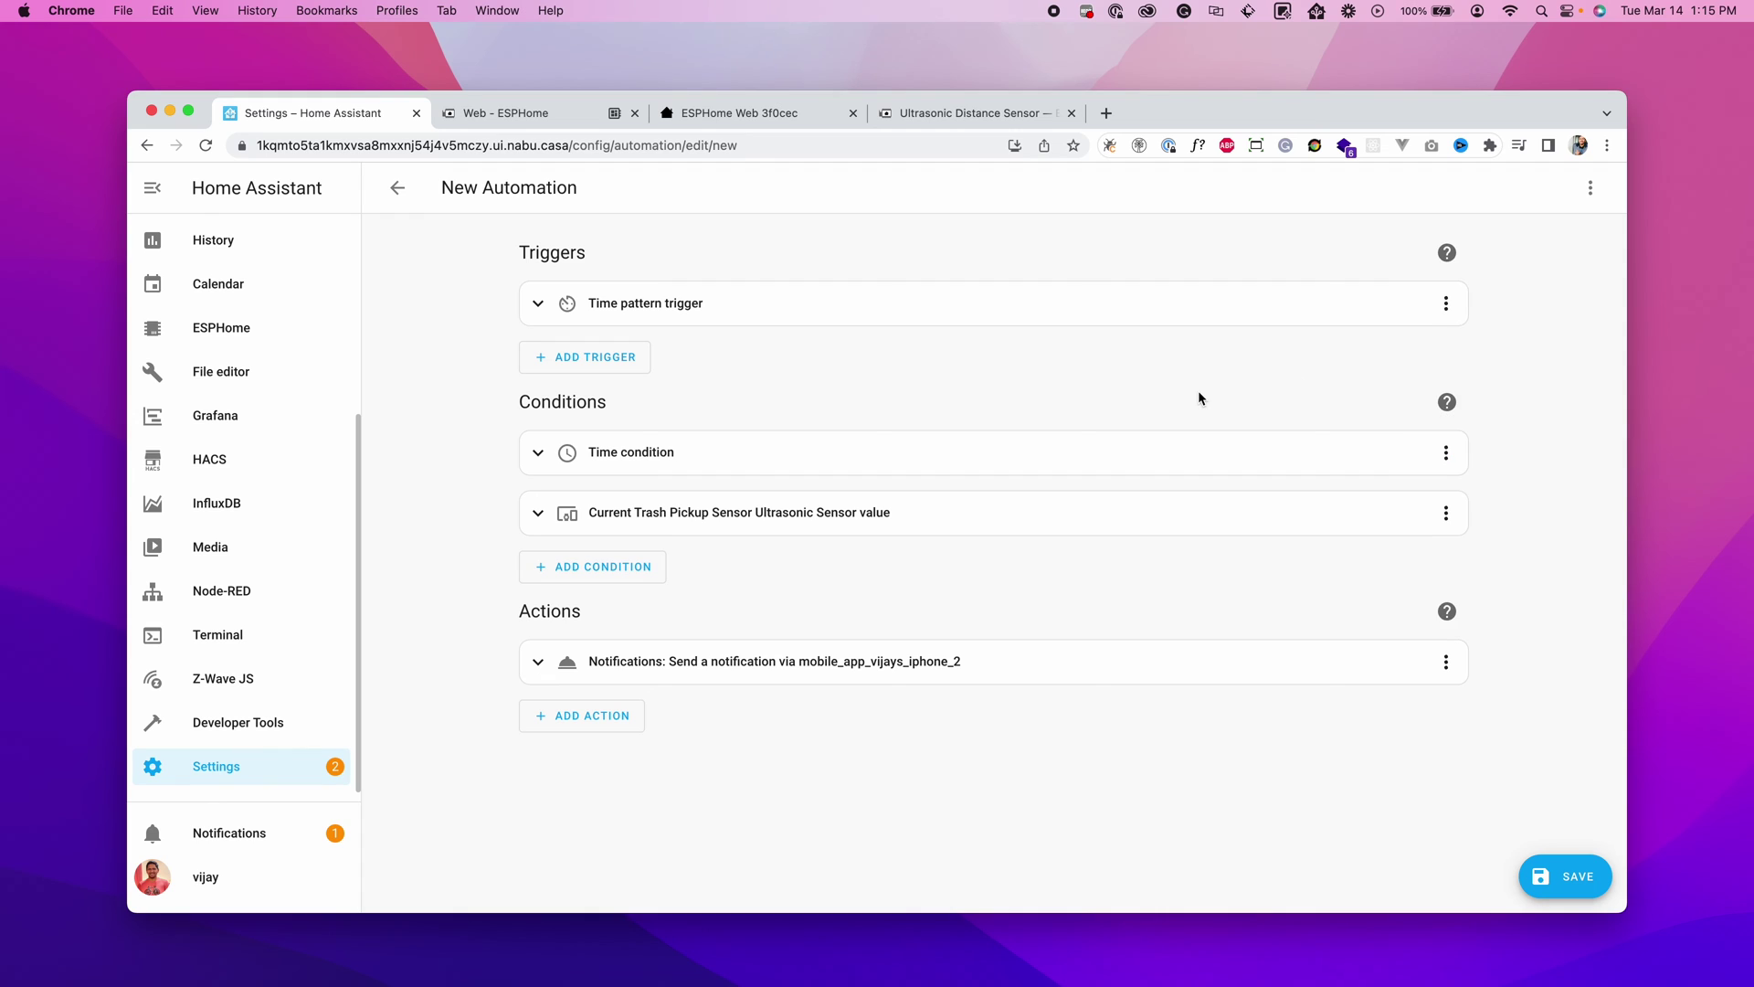
Step: Change the time condition's weekday from Thursday to Friday in the duplicated automation
click(601, 313)
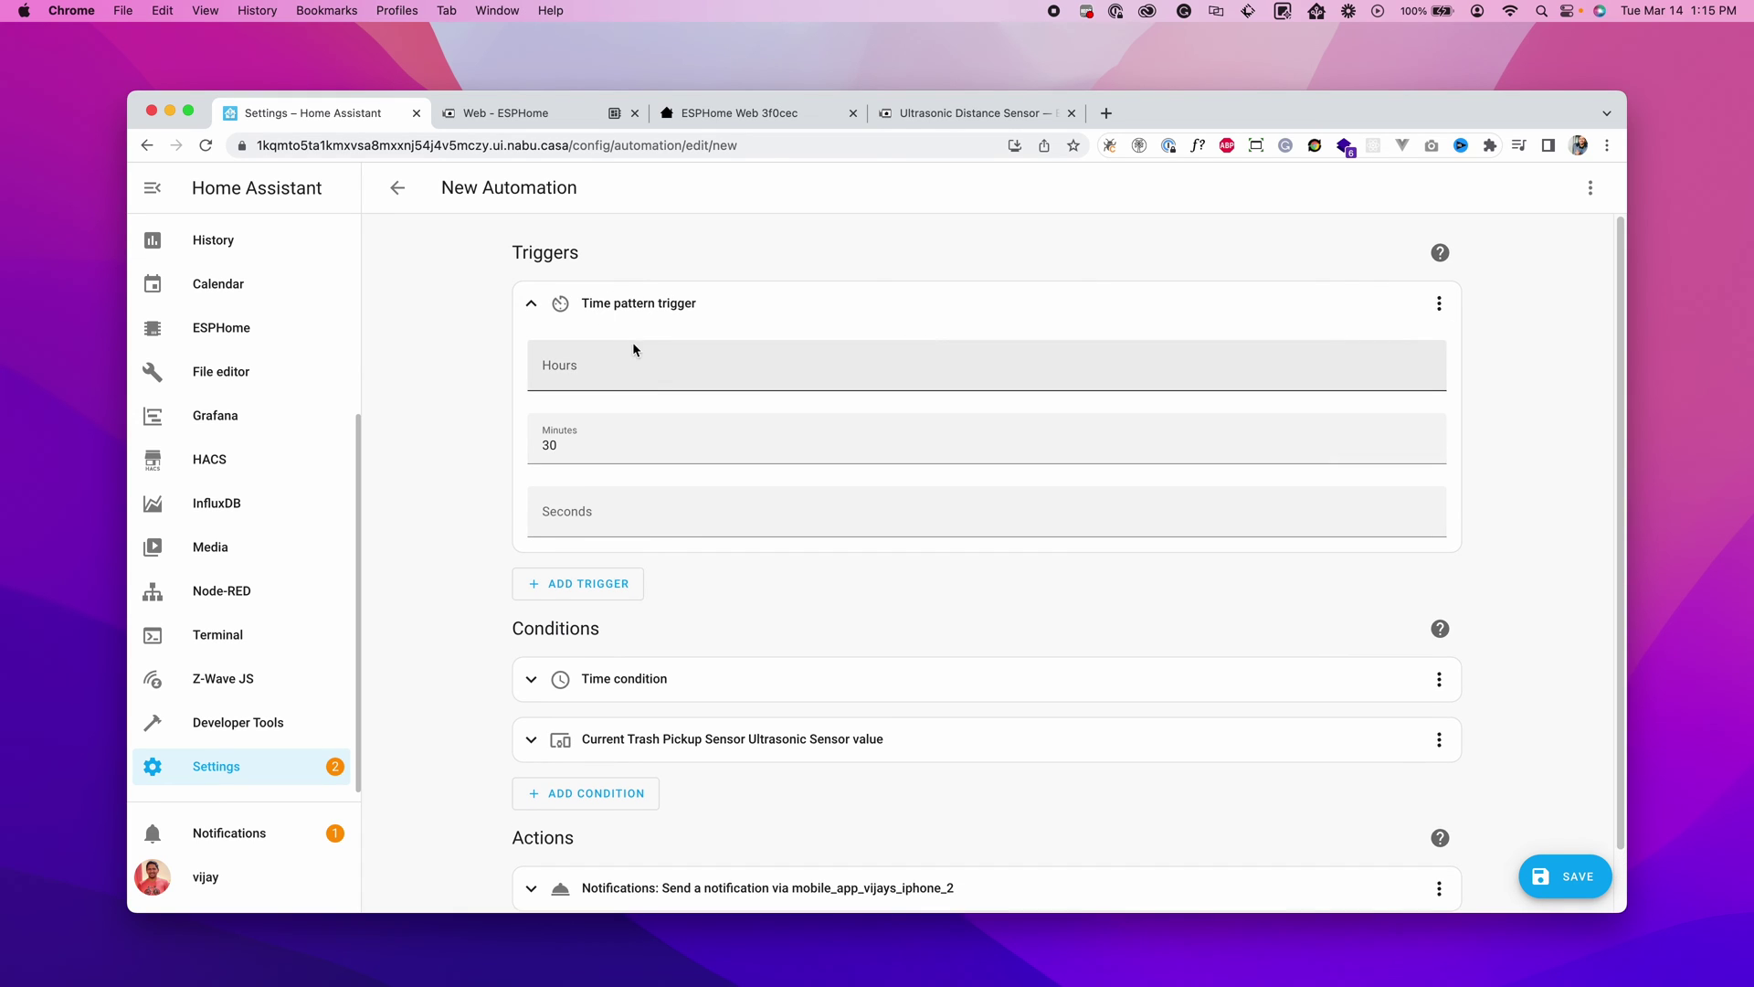
click(534, 302)
click(638, 464)
scroll(671, 528, down, 3)
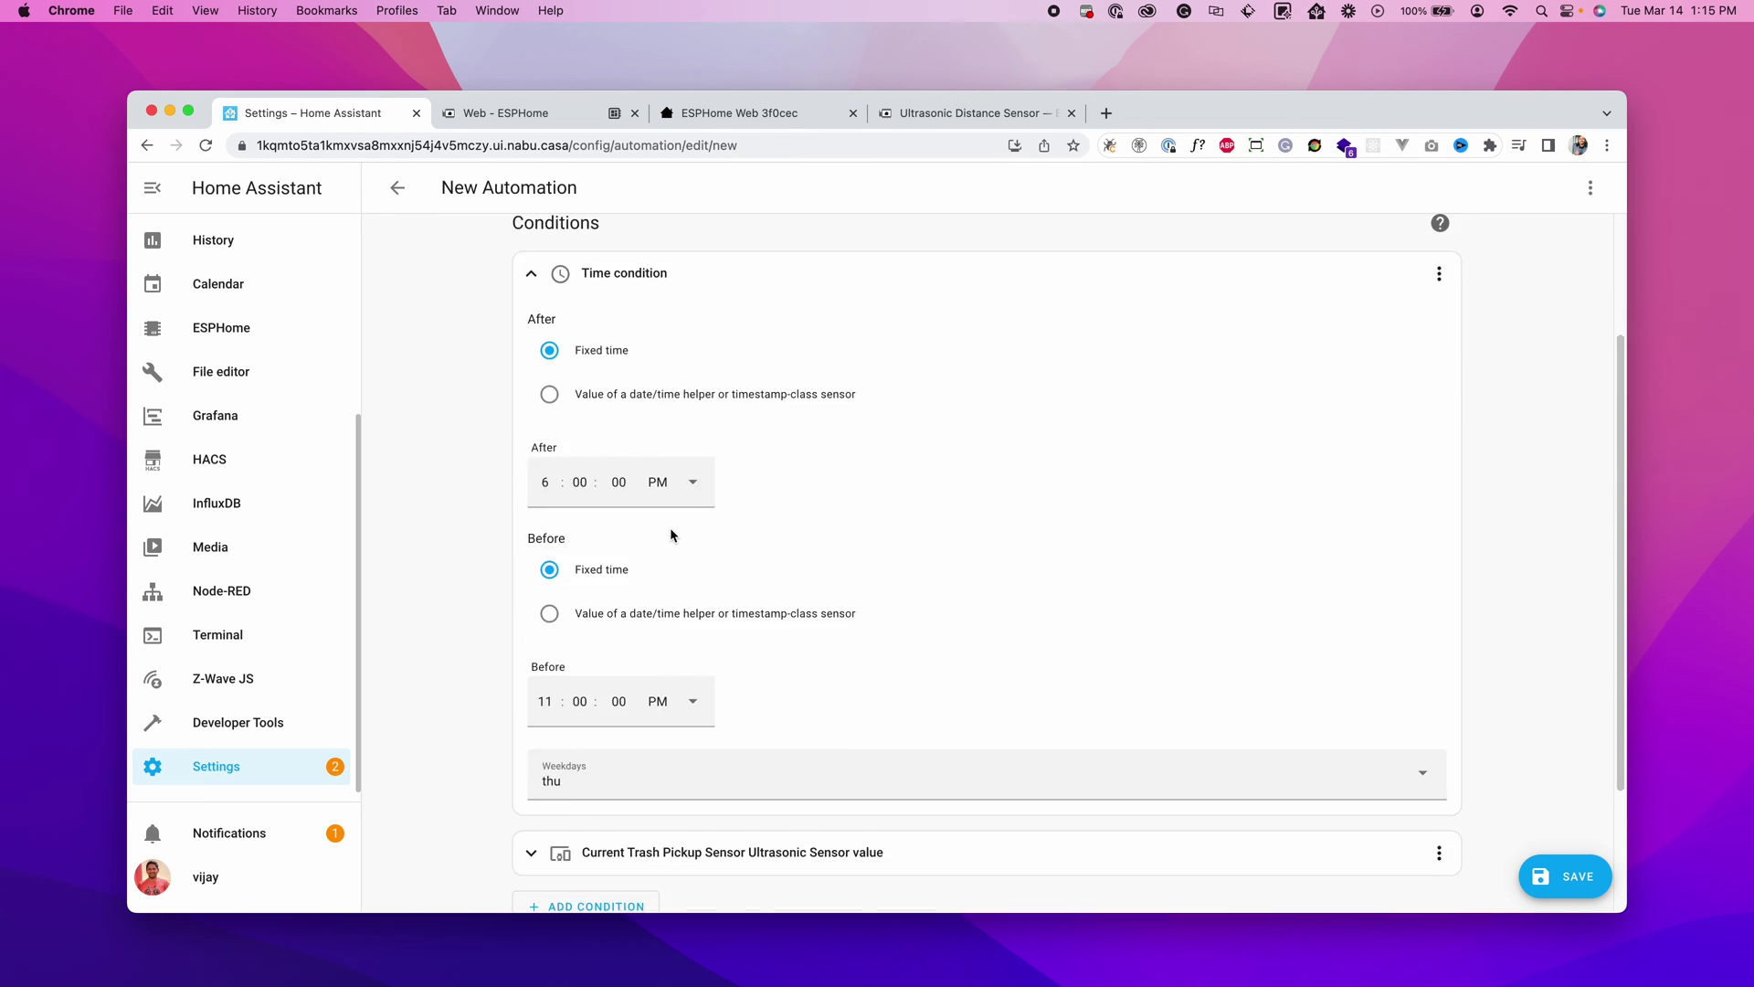
click(640, 683)
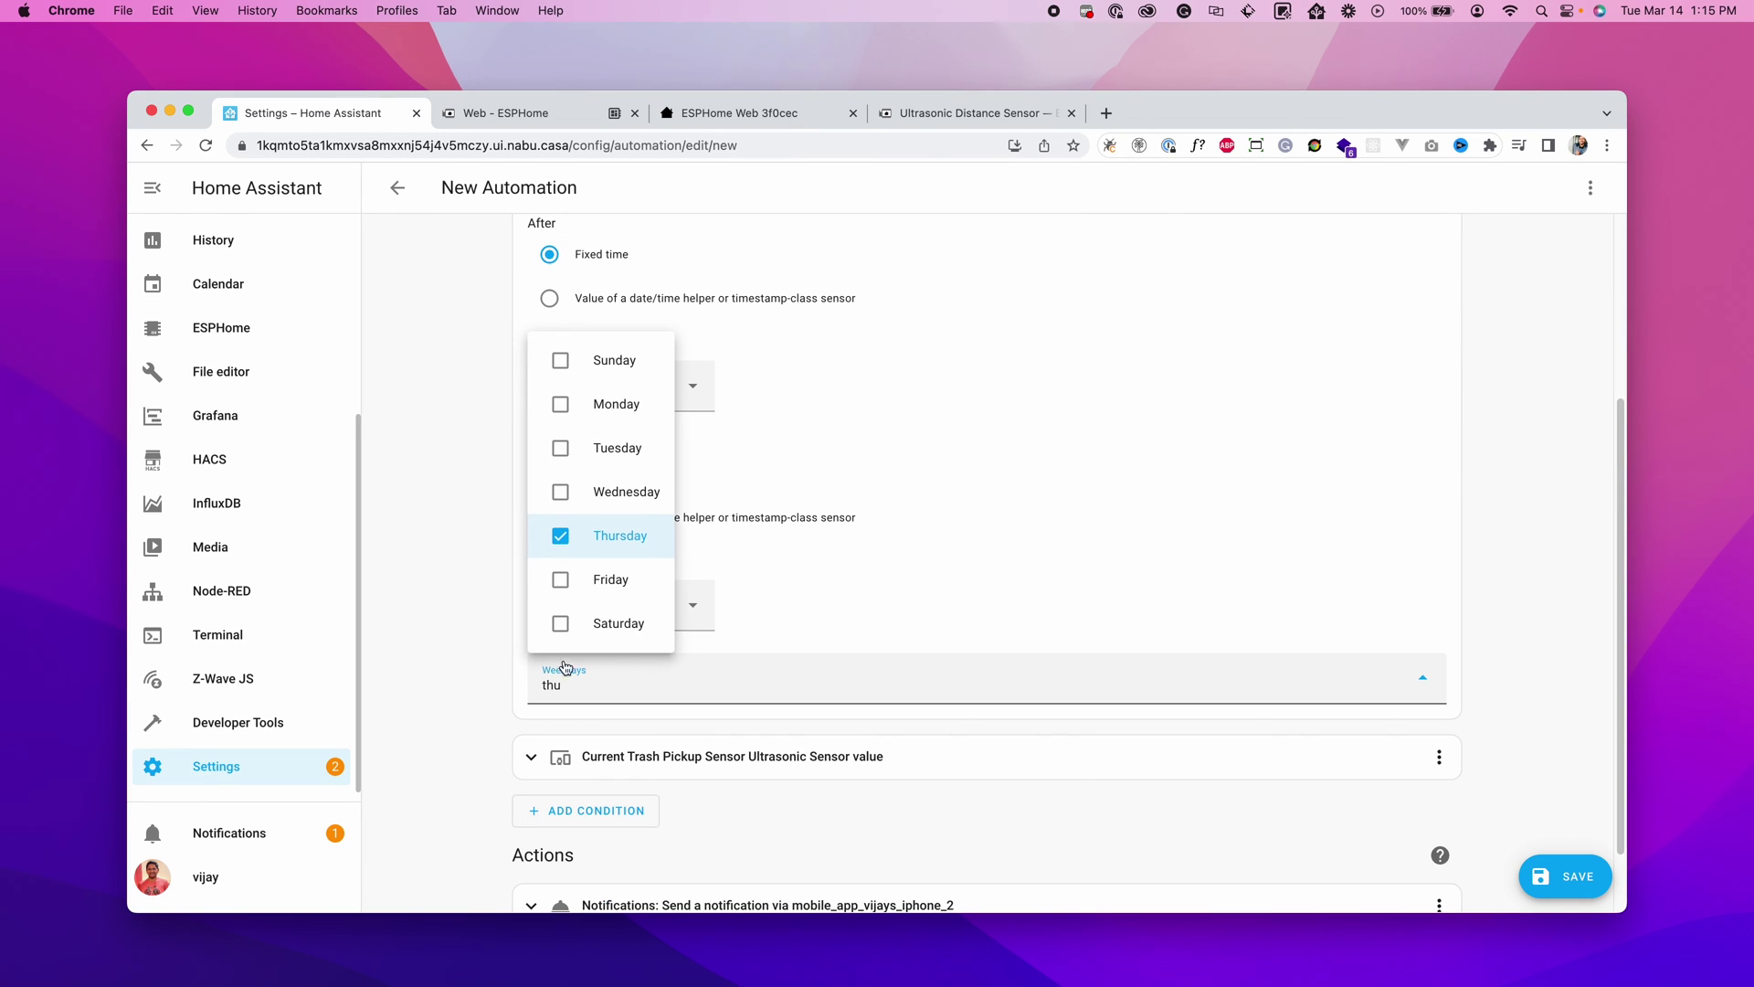
click(562, 579)
click(560, 535)
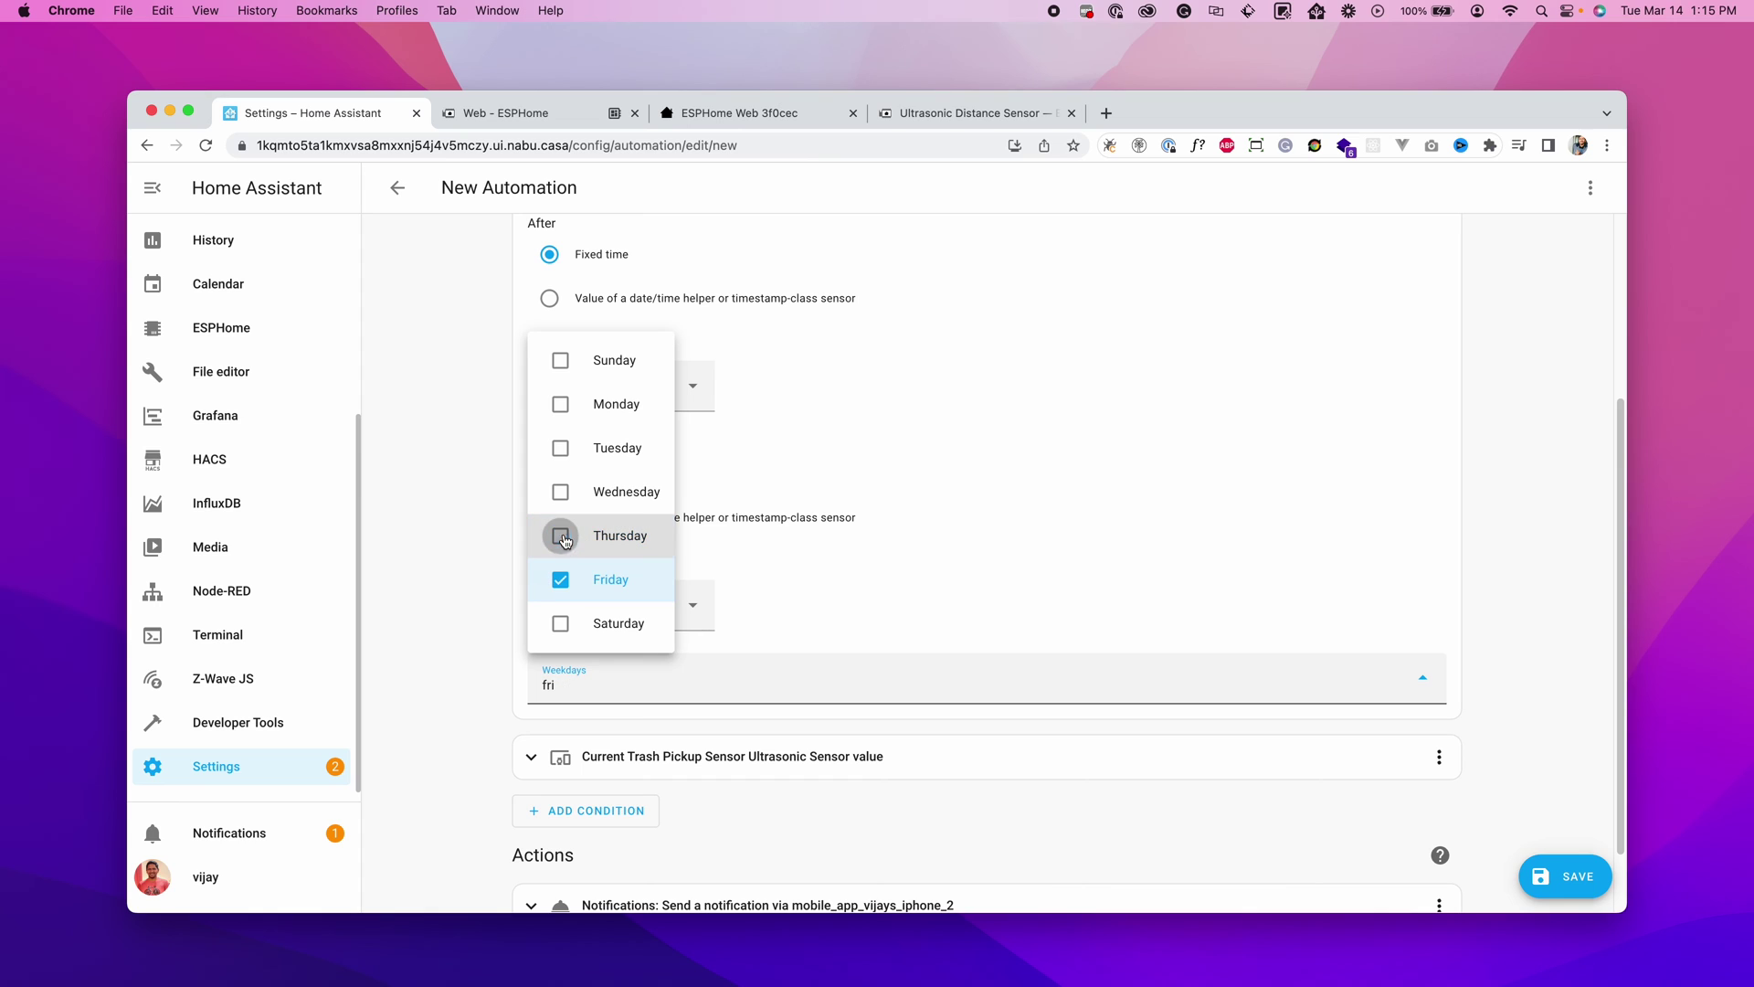
scroll(747, 693, down, 1)
Step: Set the Trash Pickup Sensor's ultrasonic value condition to above 0.6 m and clear its below limit
click(727, 675)
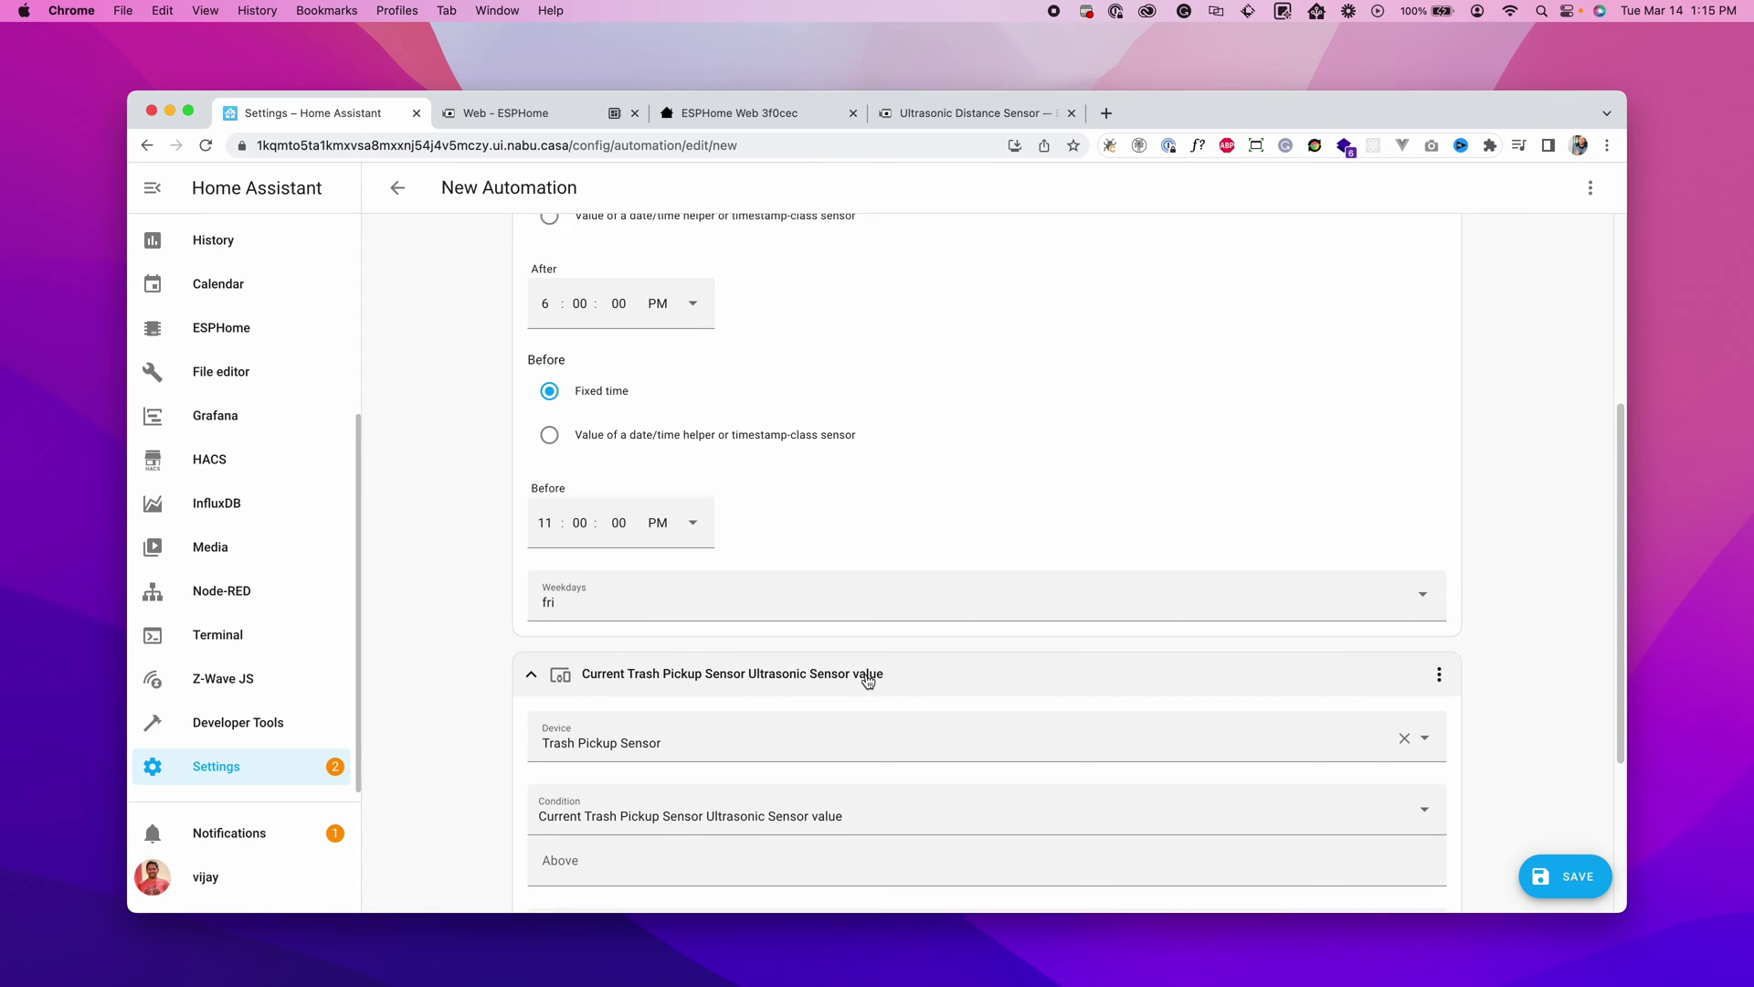
scroll(864, 678, down, 1)
click(676, 760)
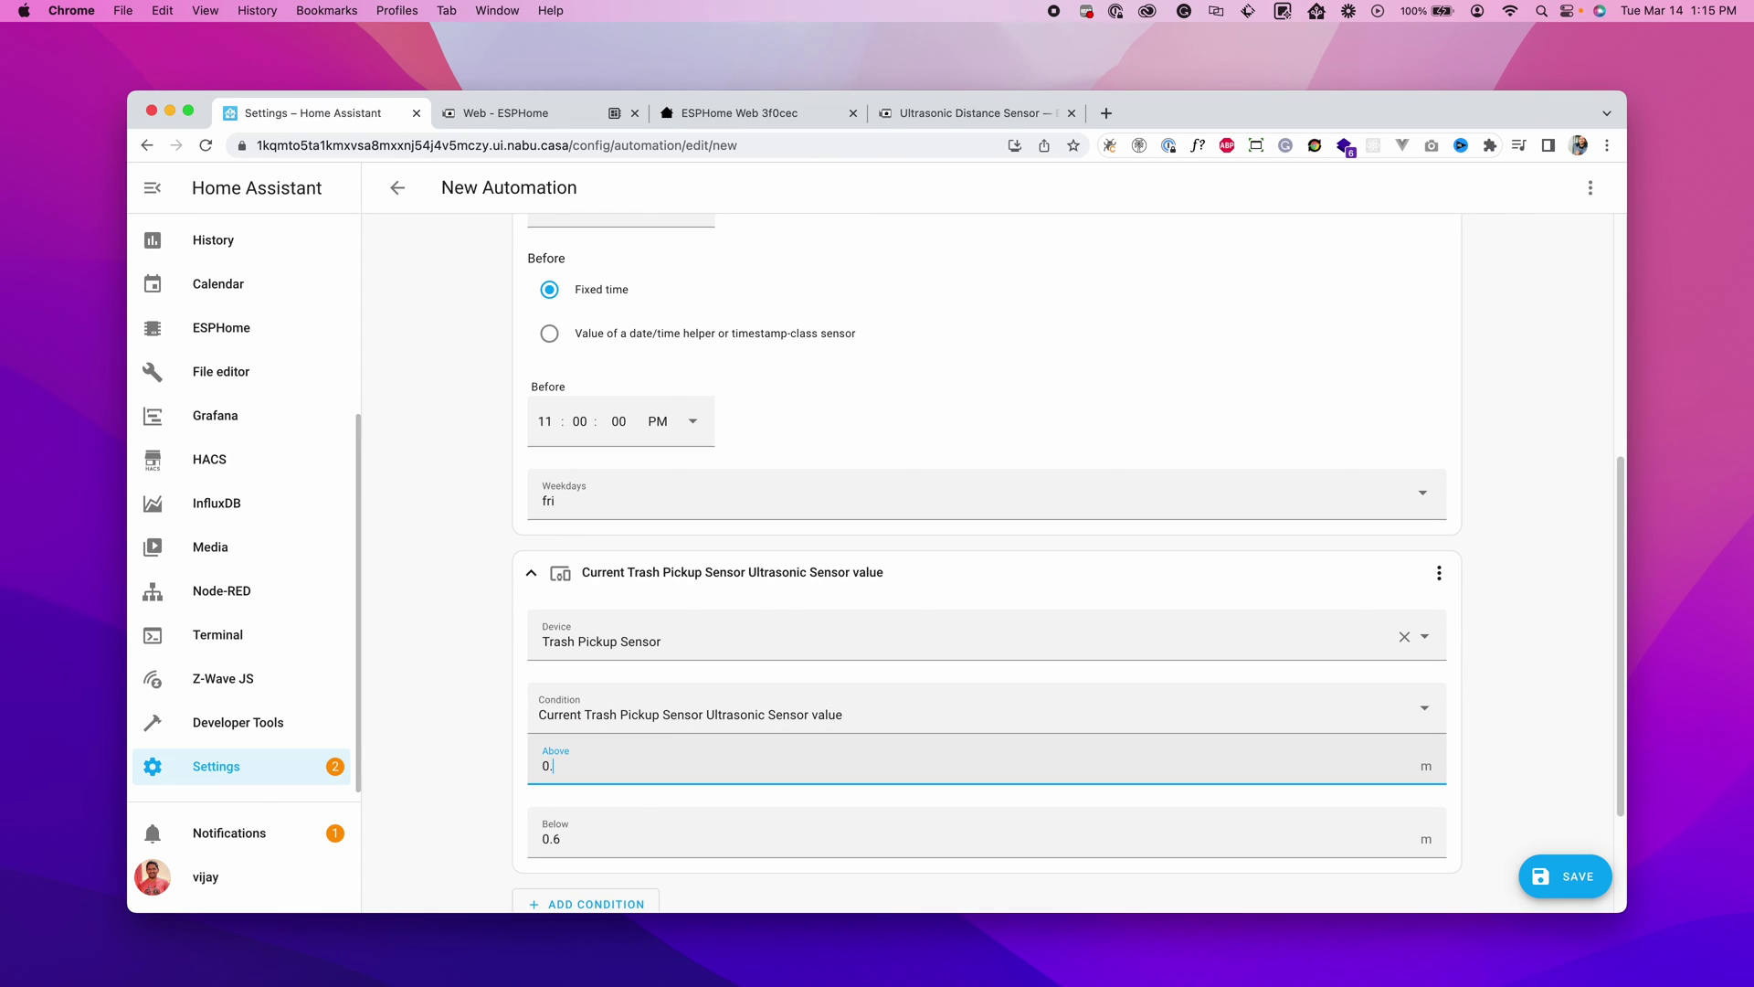
key(Tab)
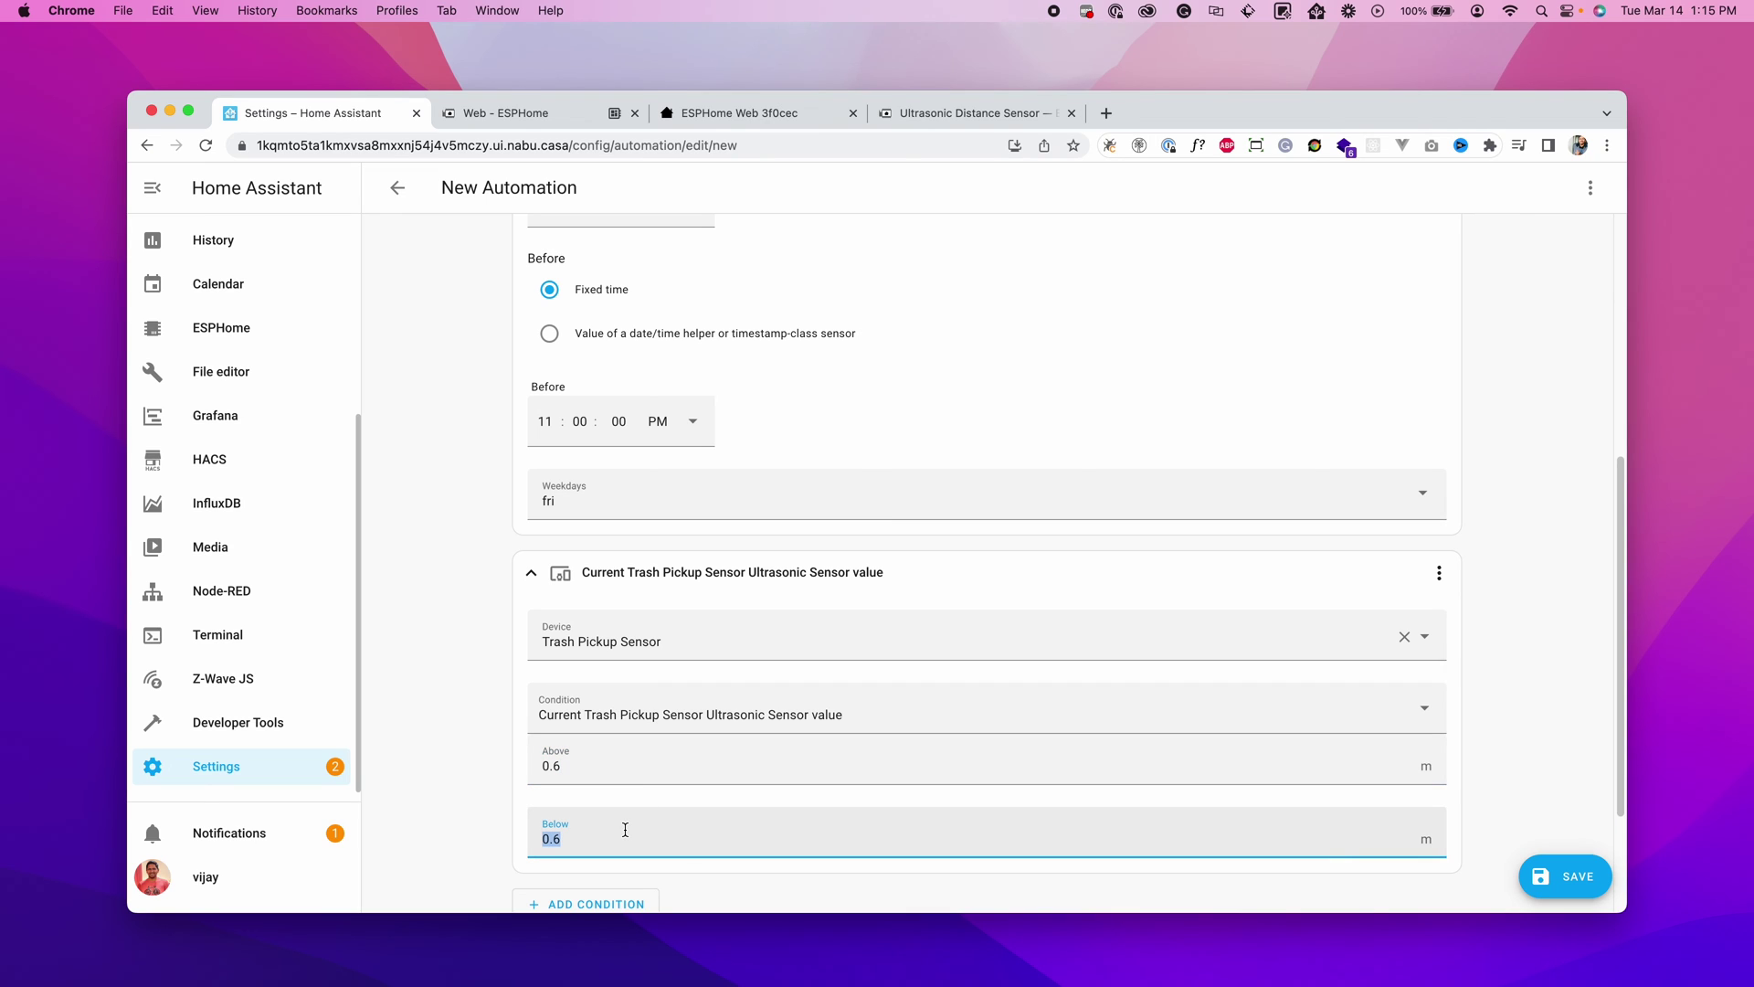
scroll(699, 791, down, 3)
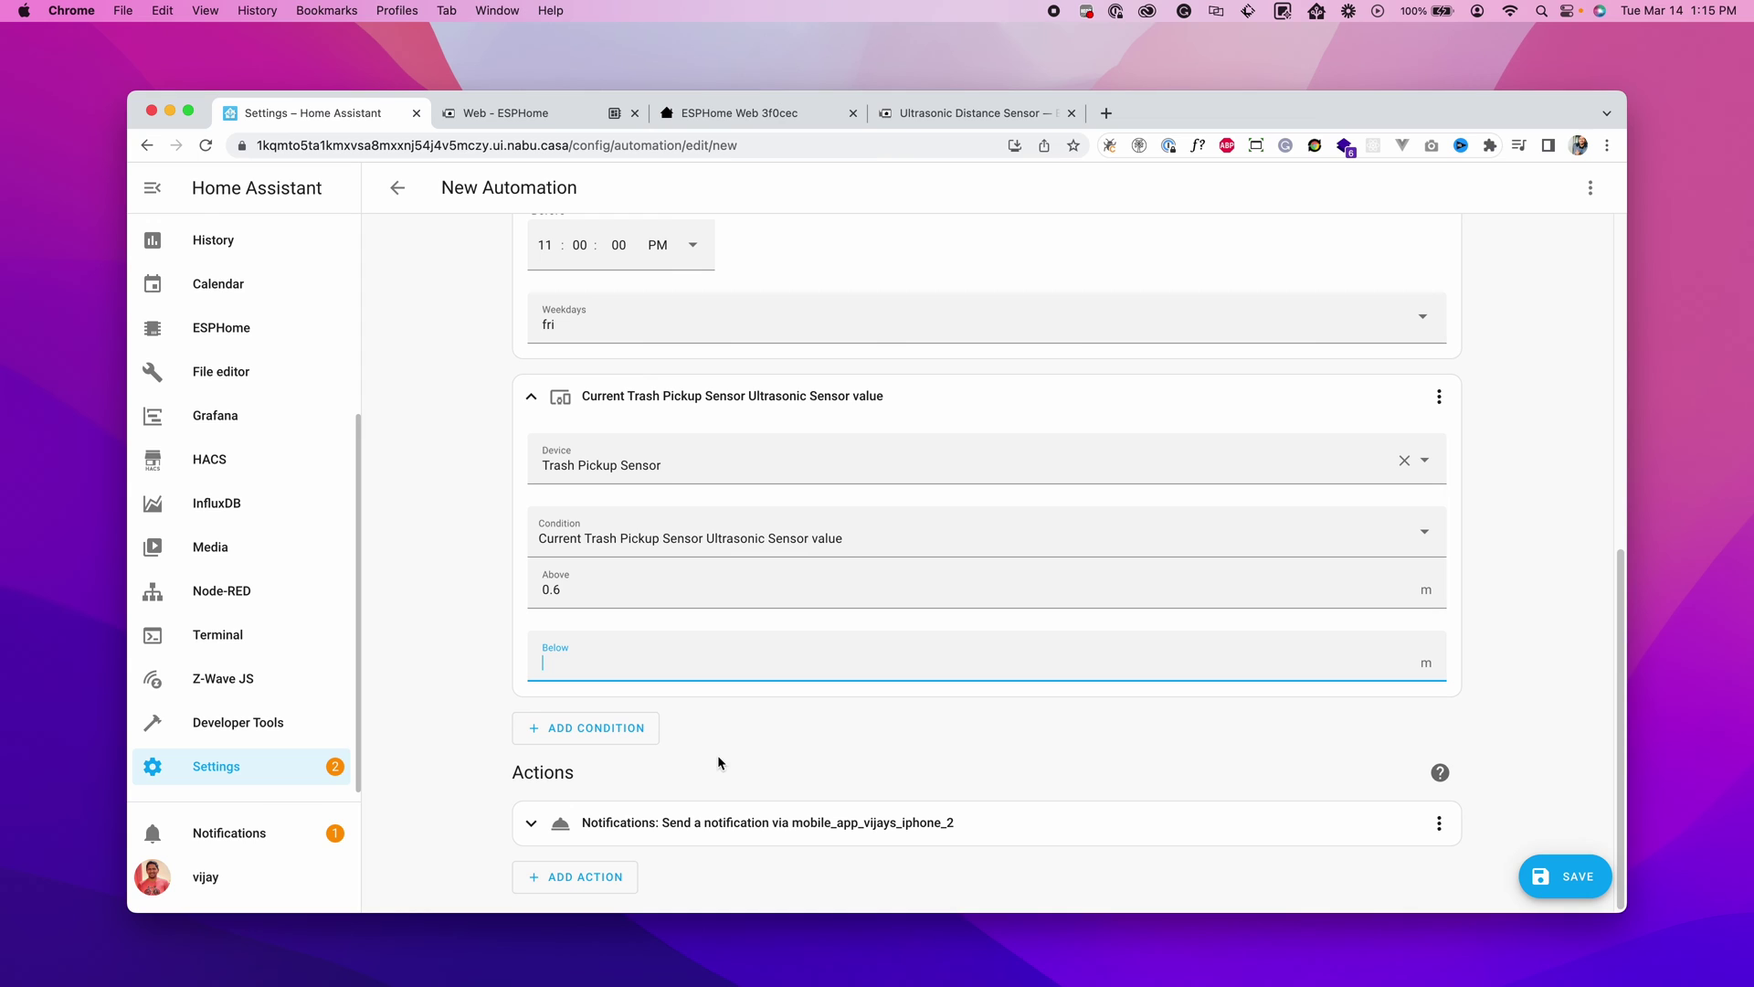
Step: Replace the iPhone notification's message with "The trash bins are out alone, why don't be kind and put them inside."
click(804, 827)
scroll(804, 797, down, 5)
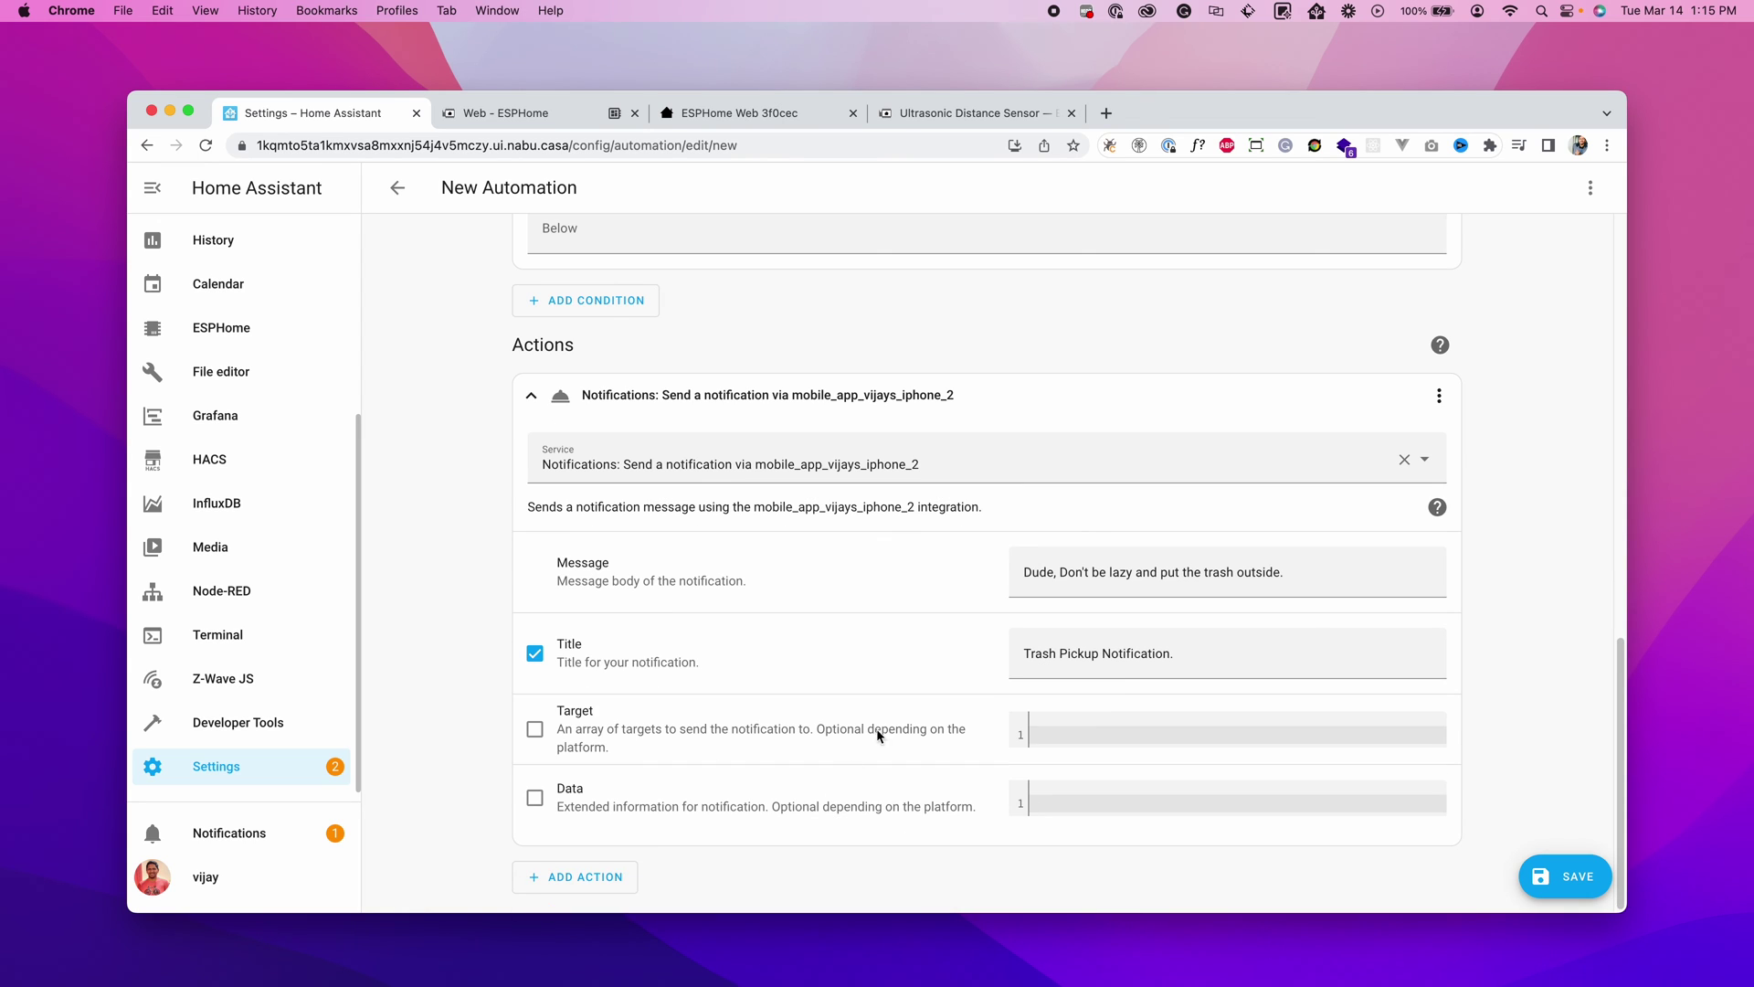
triple_click(1115, 573)
text(The)
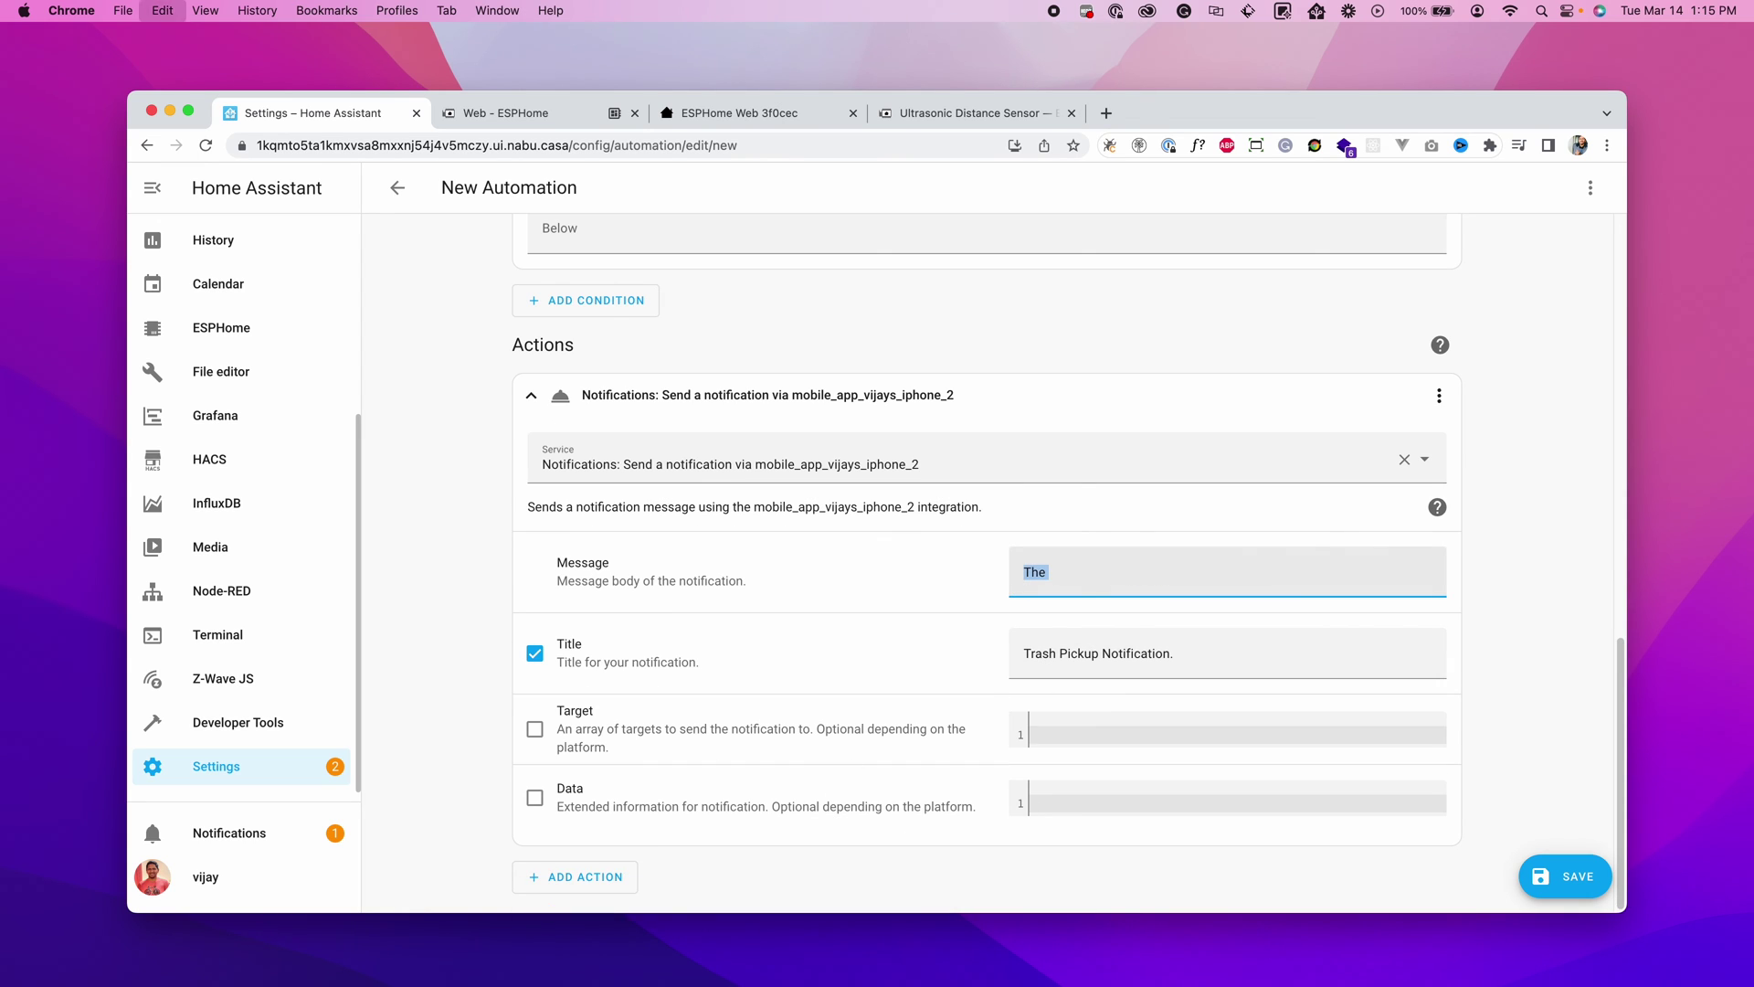
text(The trash bins are out alone, why don't be kind and put them inside.)
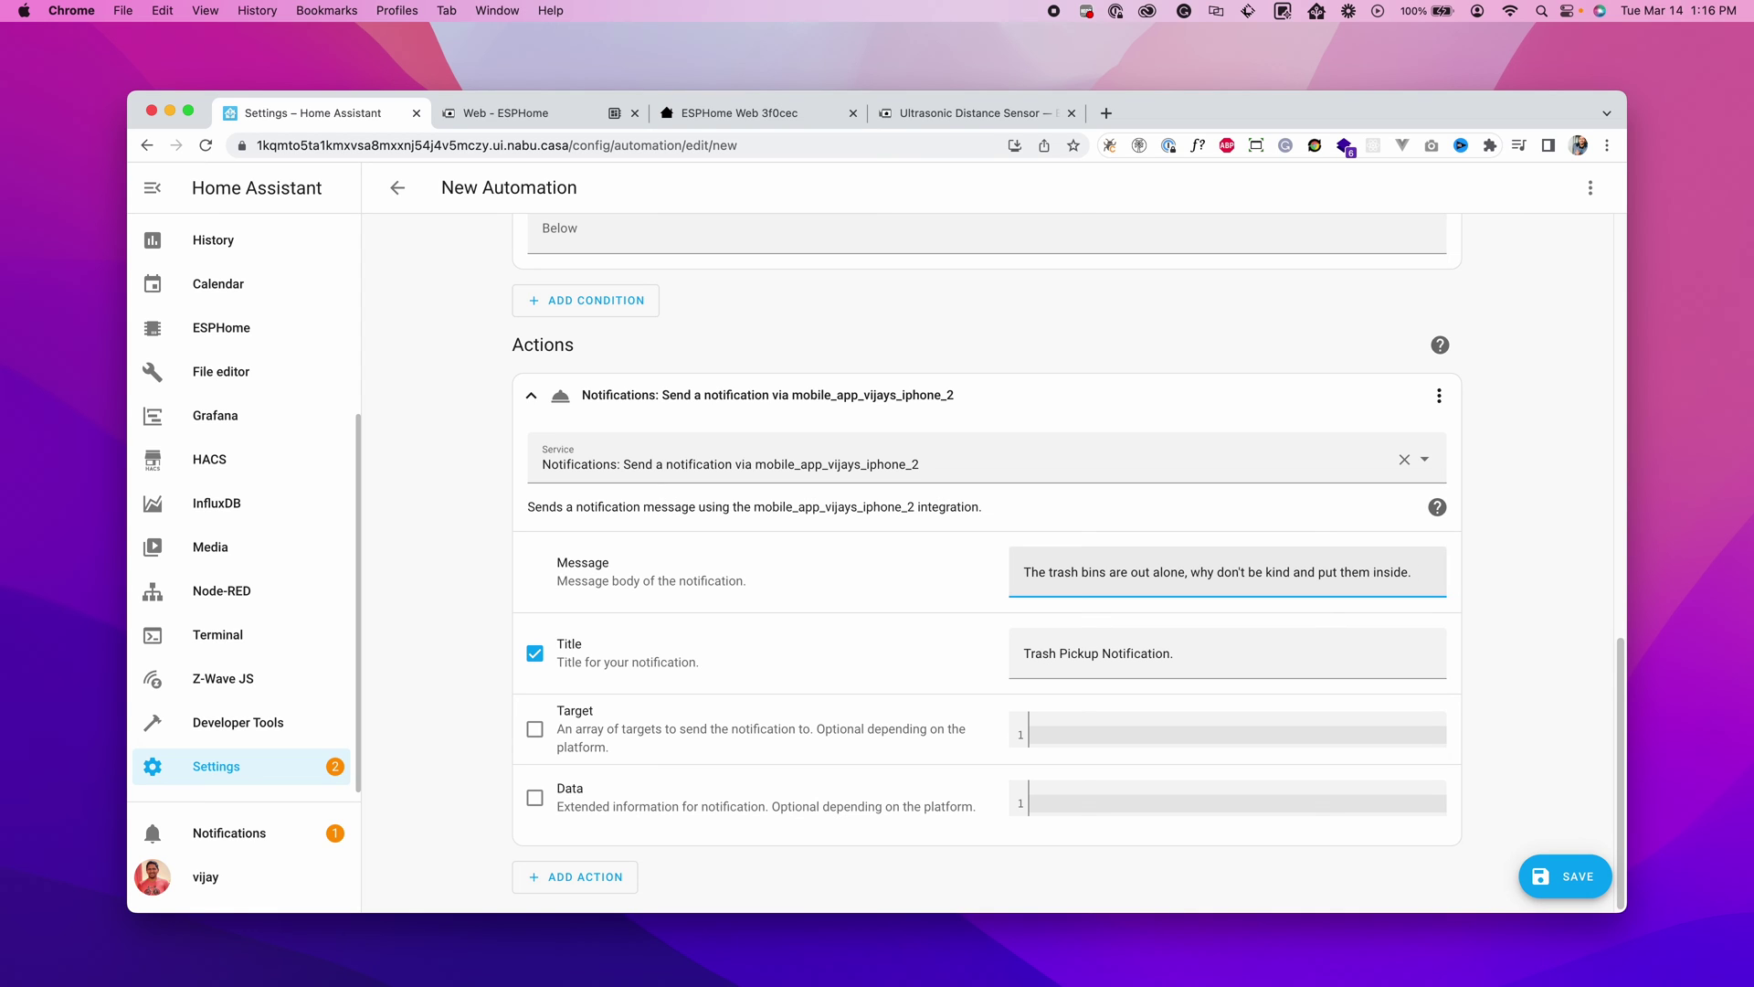
Step: Save the automation under the name "Put the trash bins back in their place"
key(super+s)
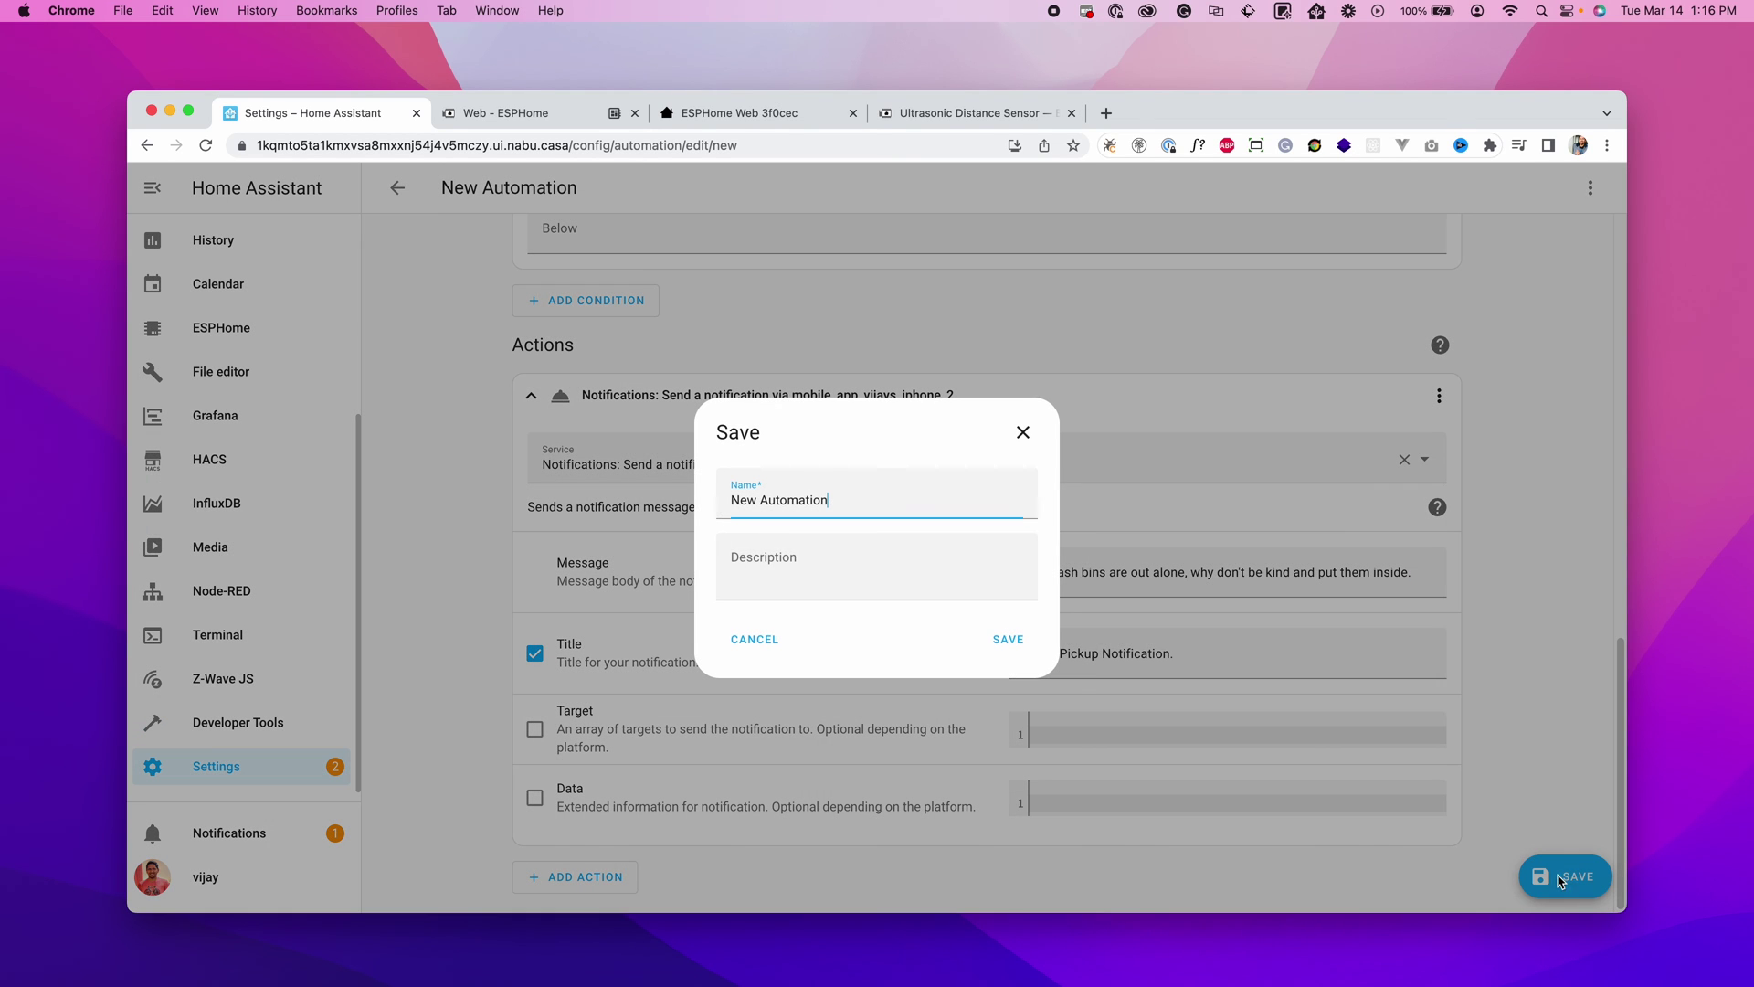
key(super+a)
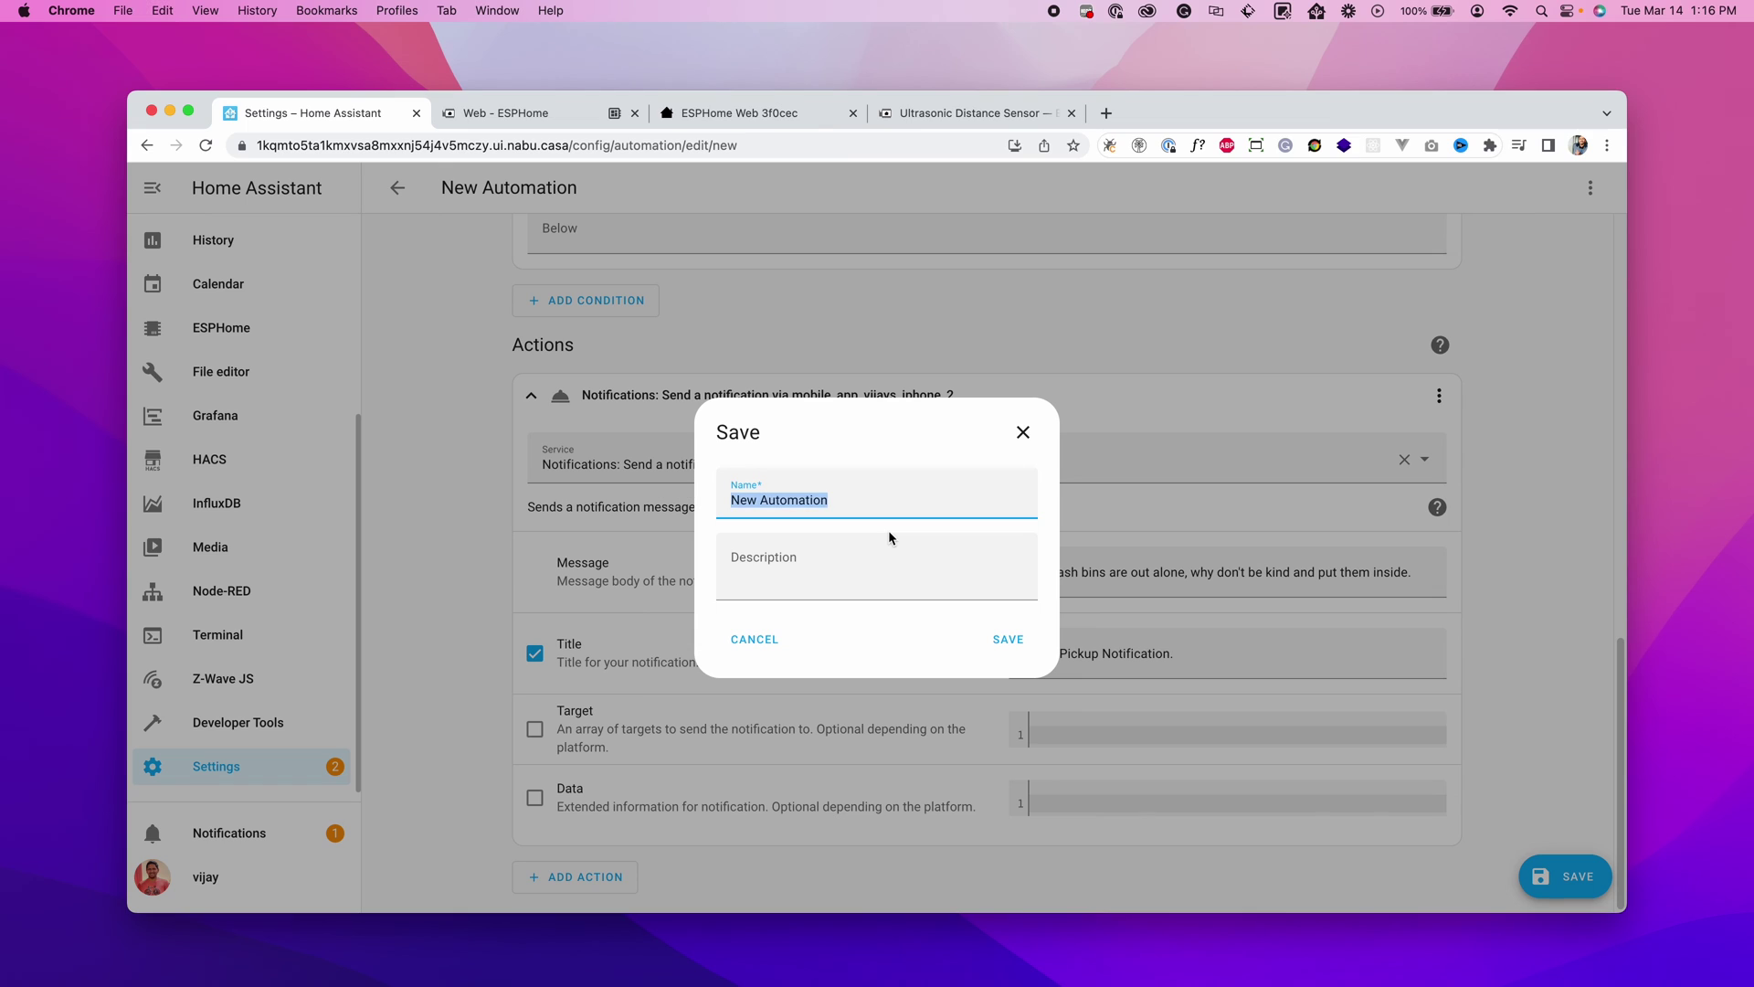
text(Put)
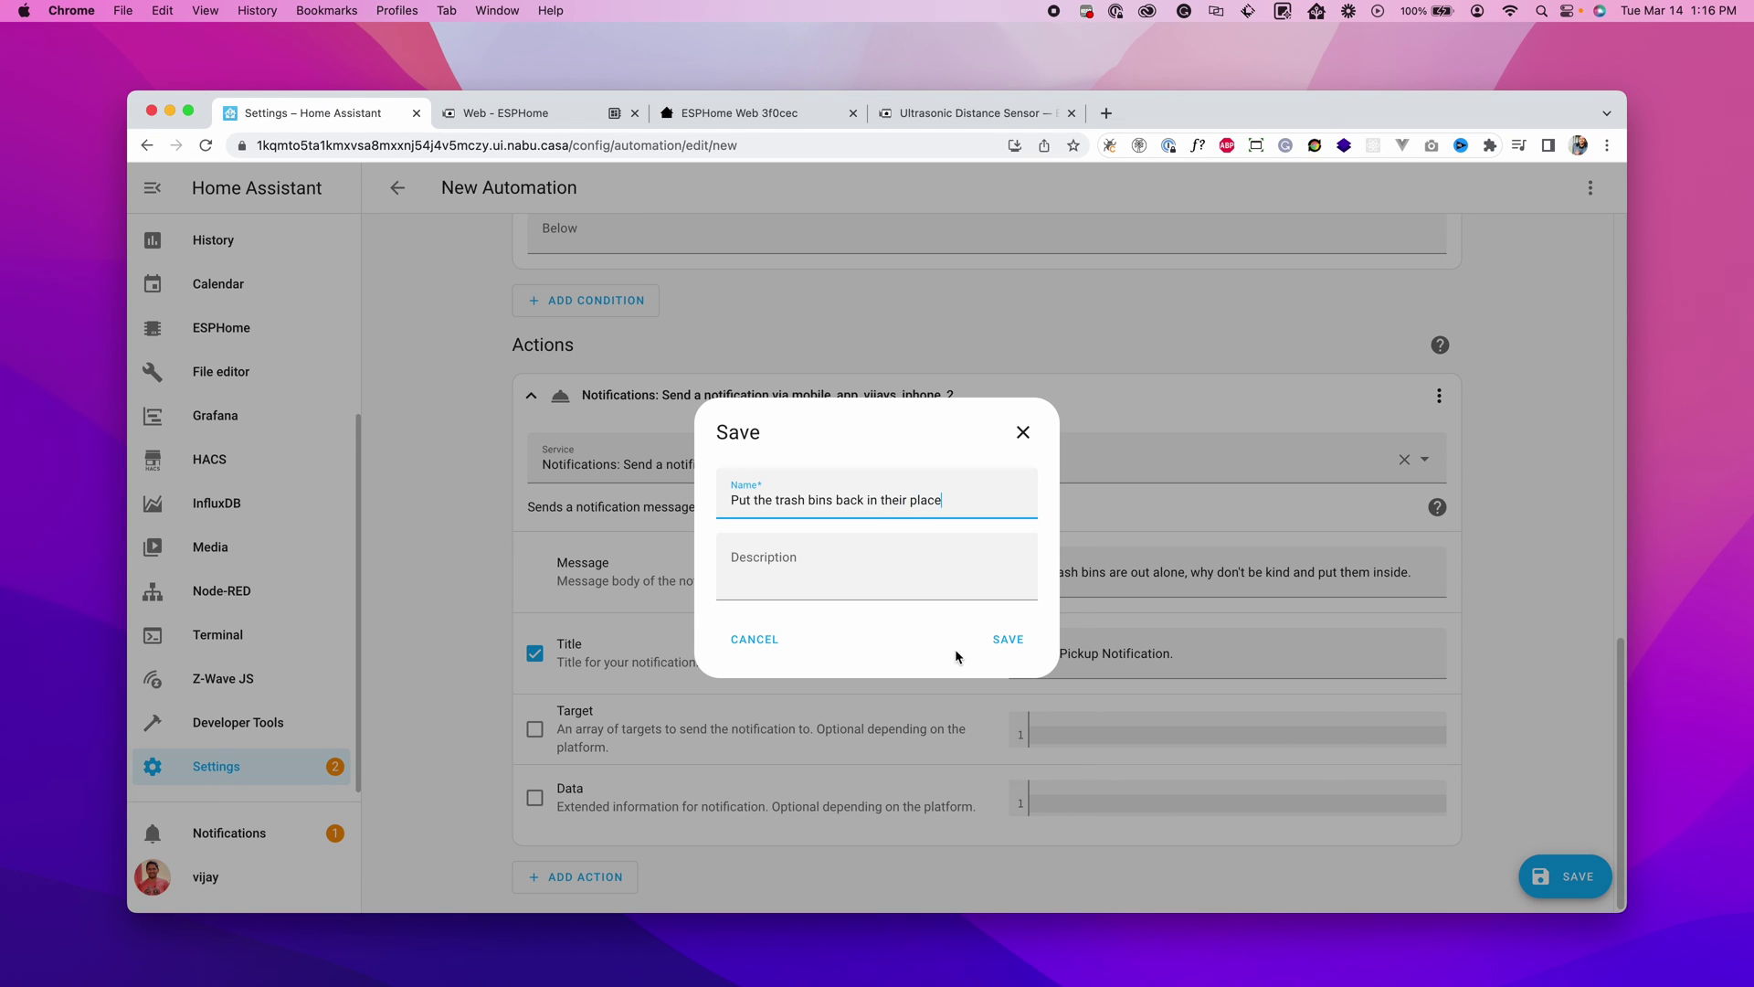
click(994, 643)
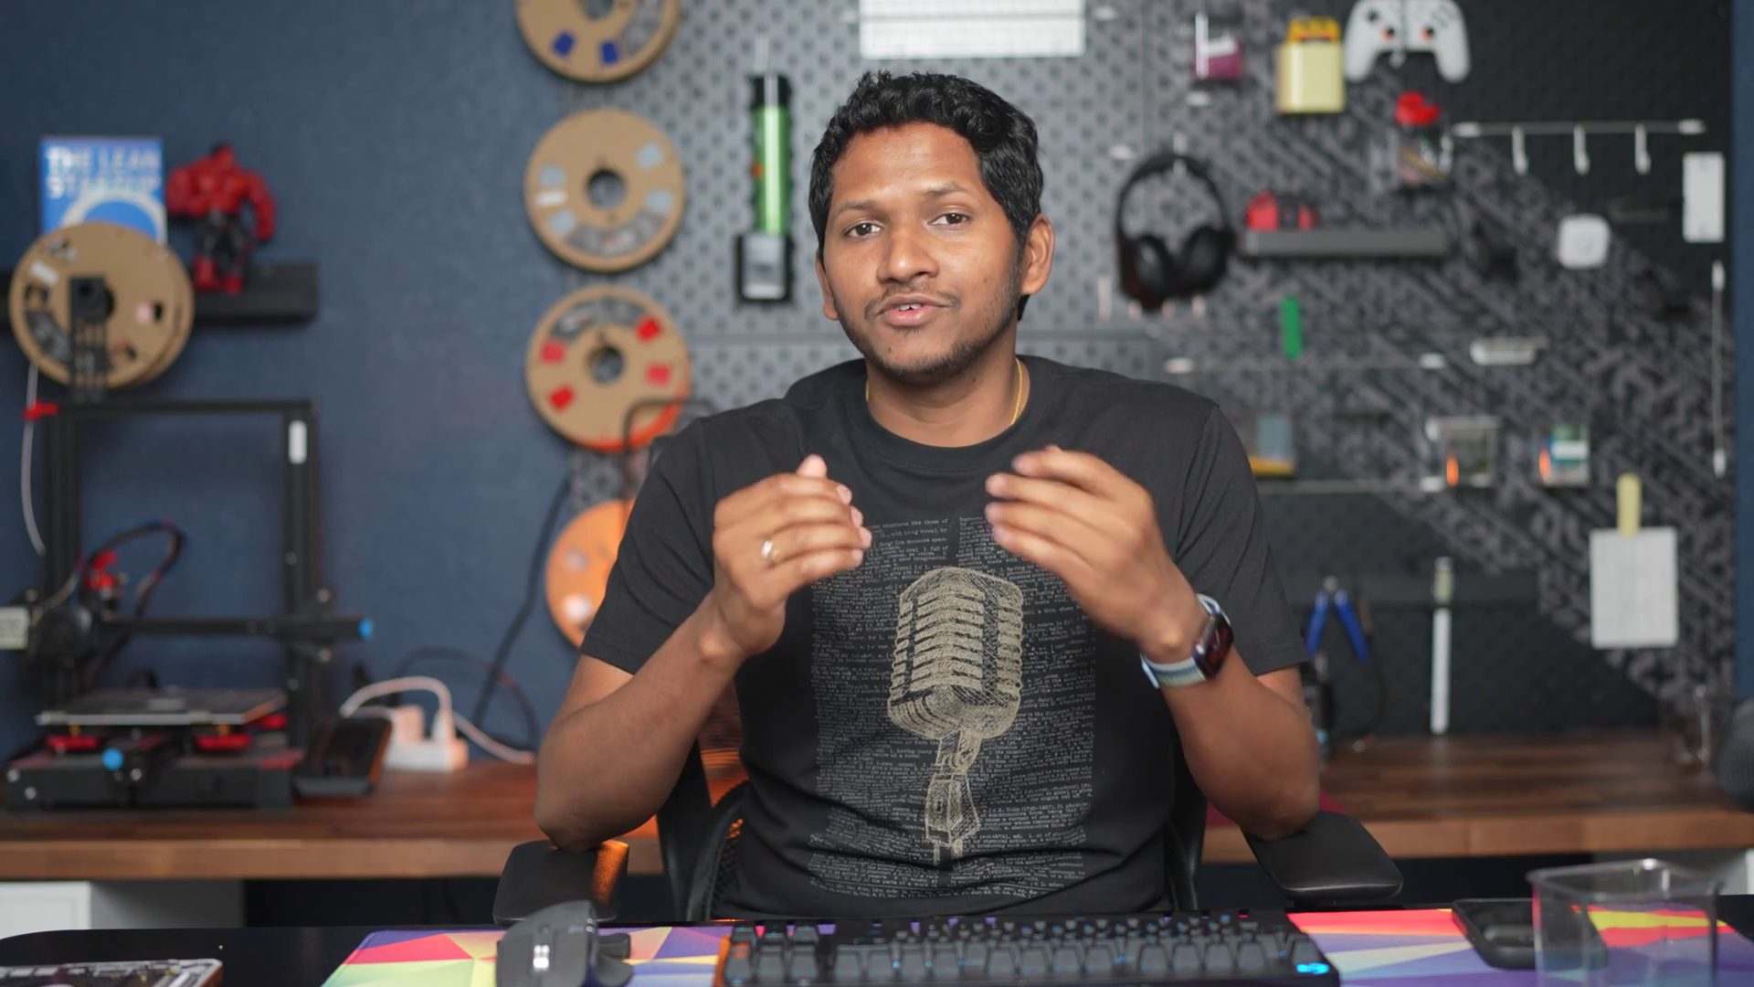